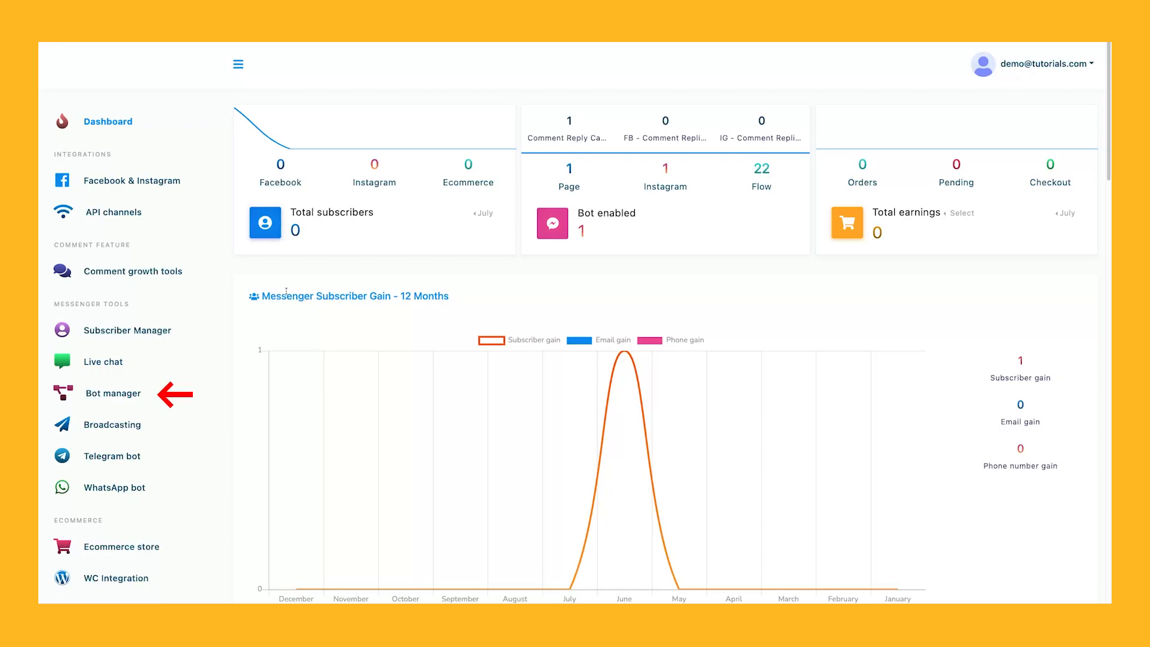
Step: Open the bot manager's flow builder for the Demo Tutorials Facebook page and create a new bot flow
left_click(111, 394)
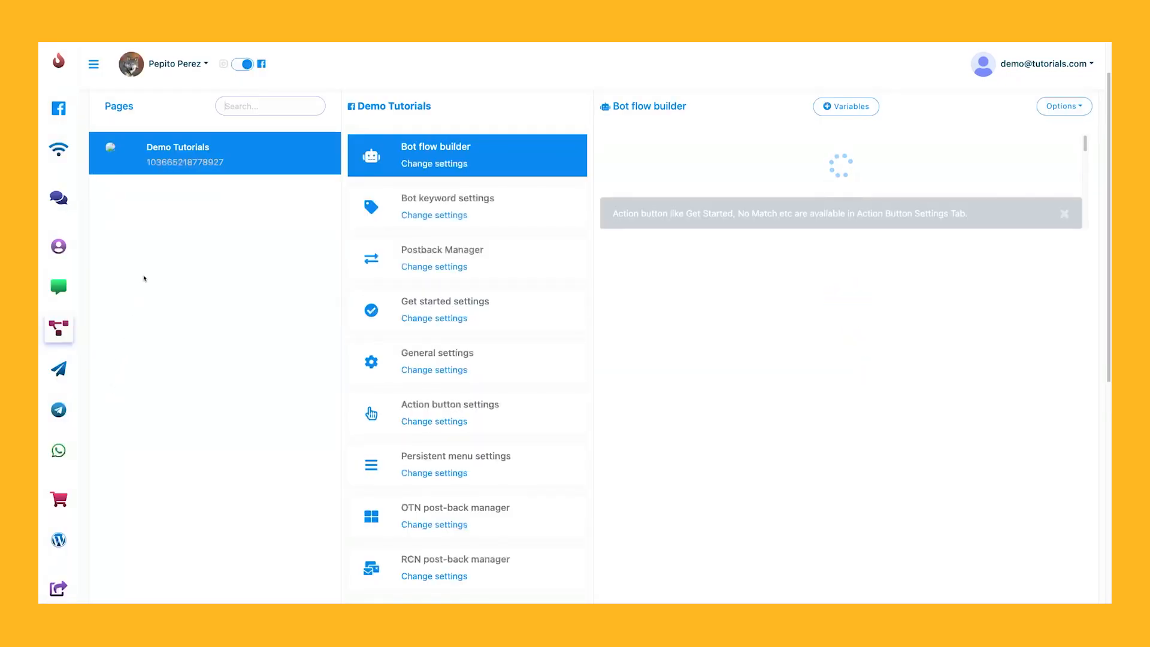
left_click(240, 67)
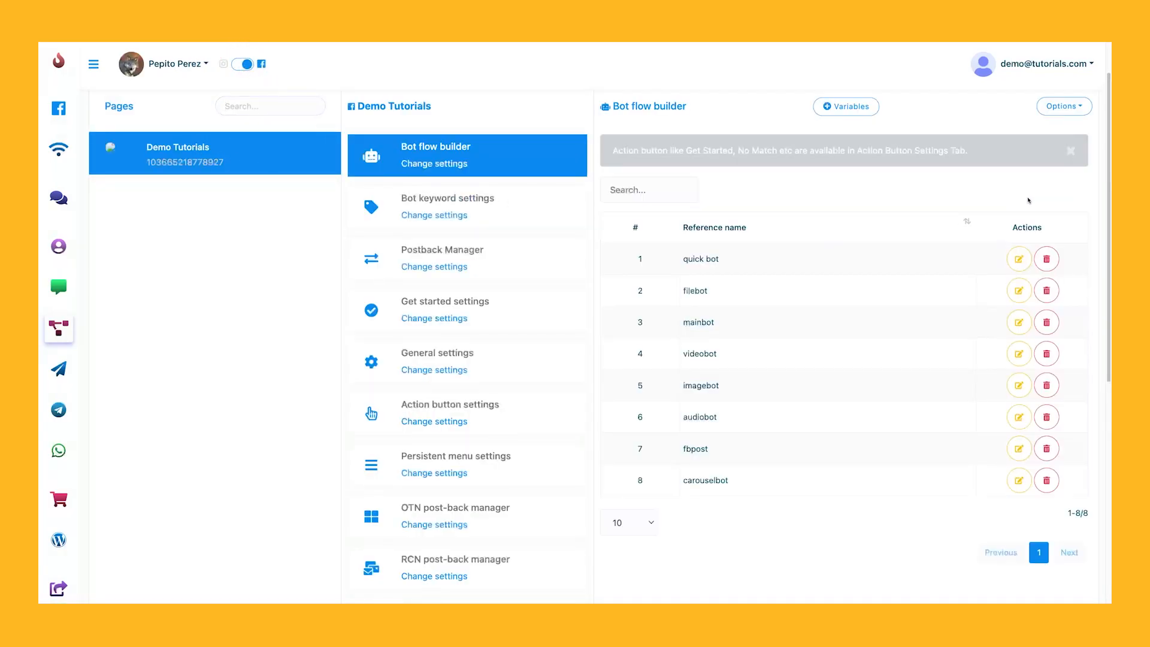
left_click(1042, 190)
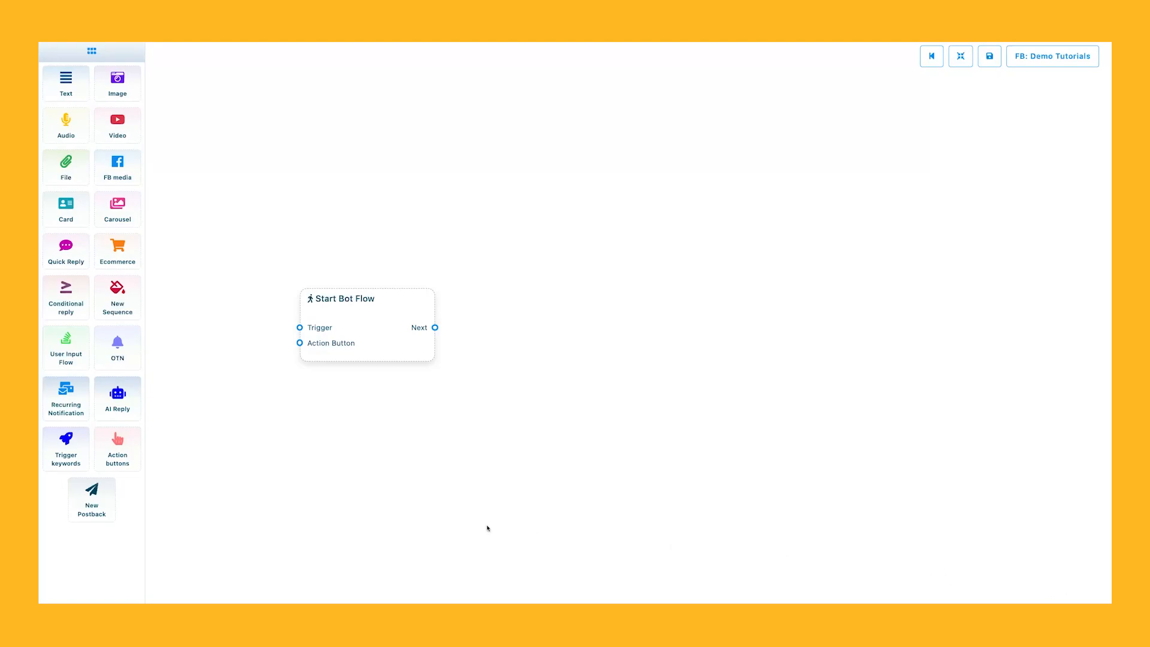
Step: Configure the Start Bot Flow block with the title "bot" and a label named "bot"
left_click(336, 316)
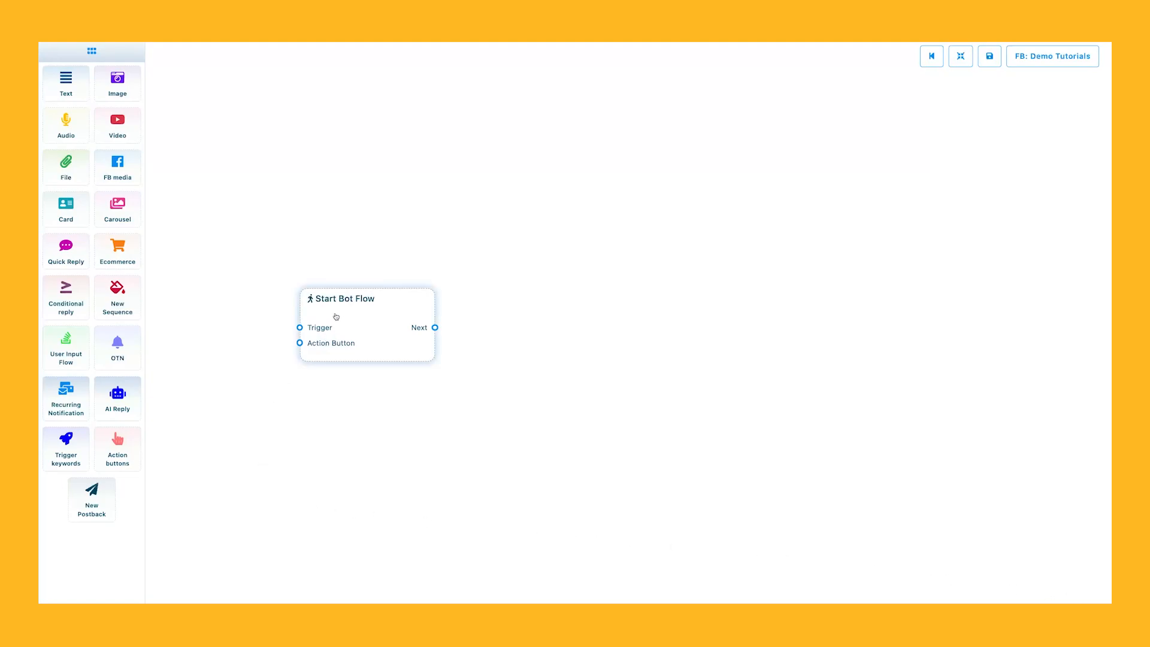
double_click(336, 317)
left_click(989, 104)
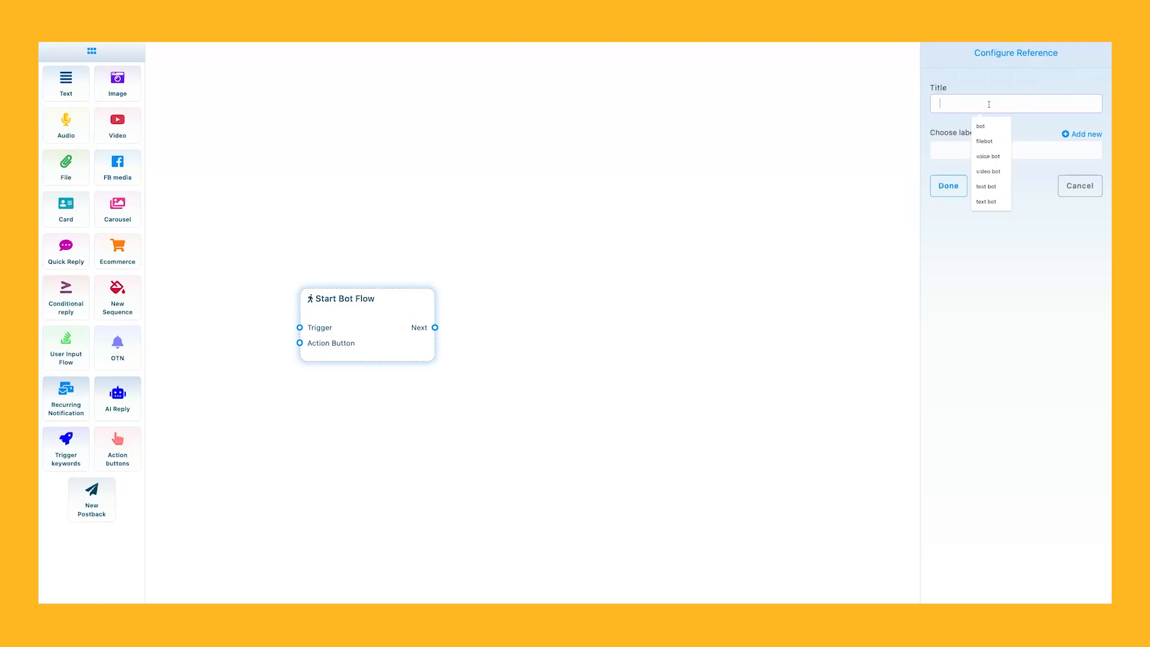
left_click(983, 128)
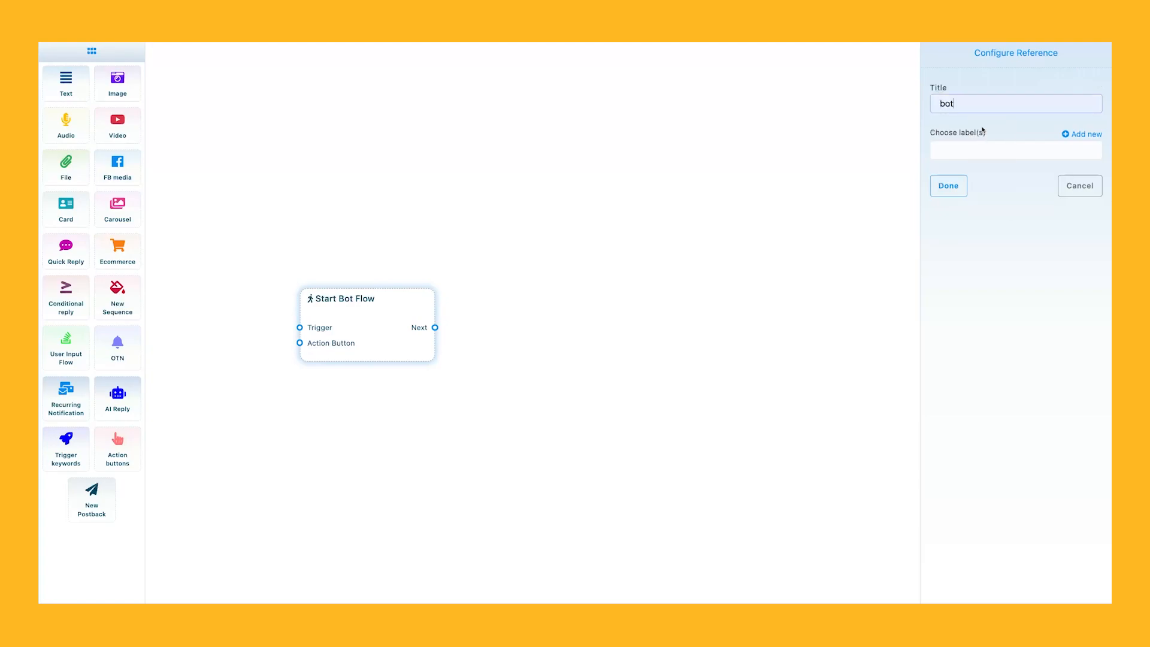
left_click(960, 150)
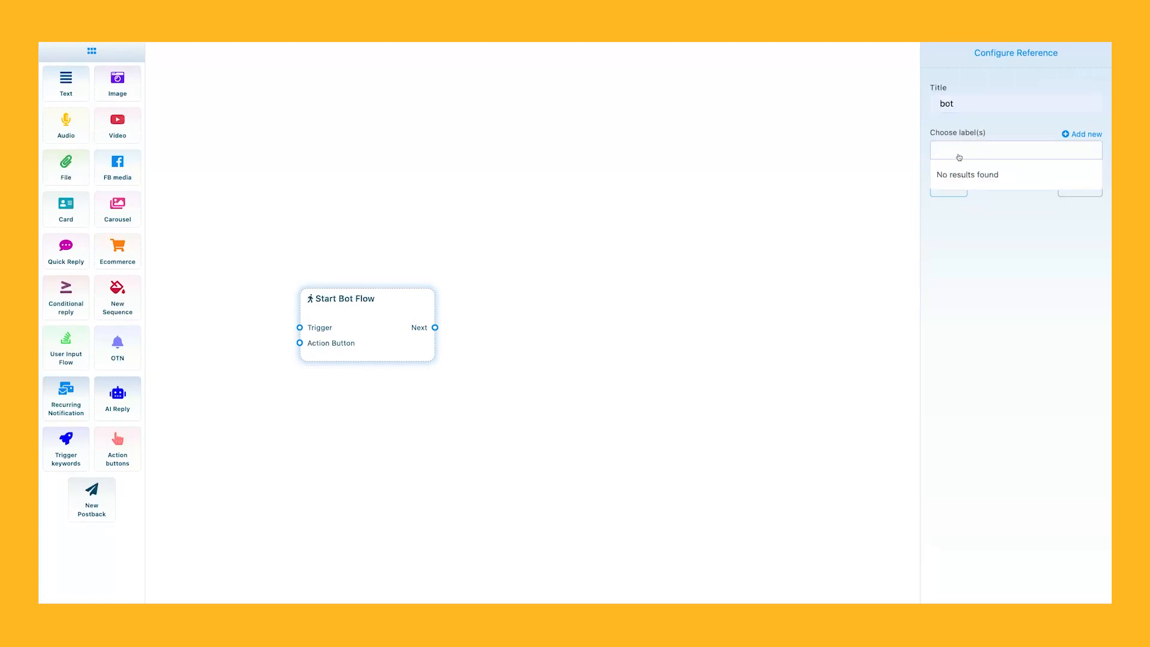
type("bot")
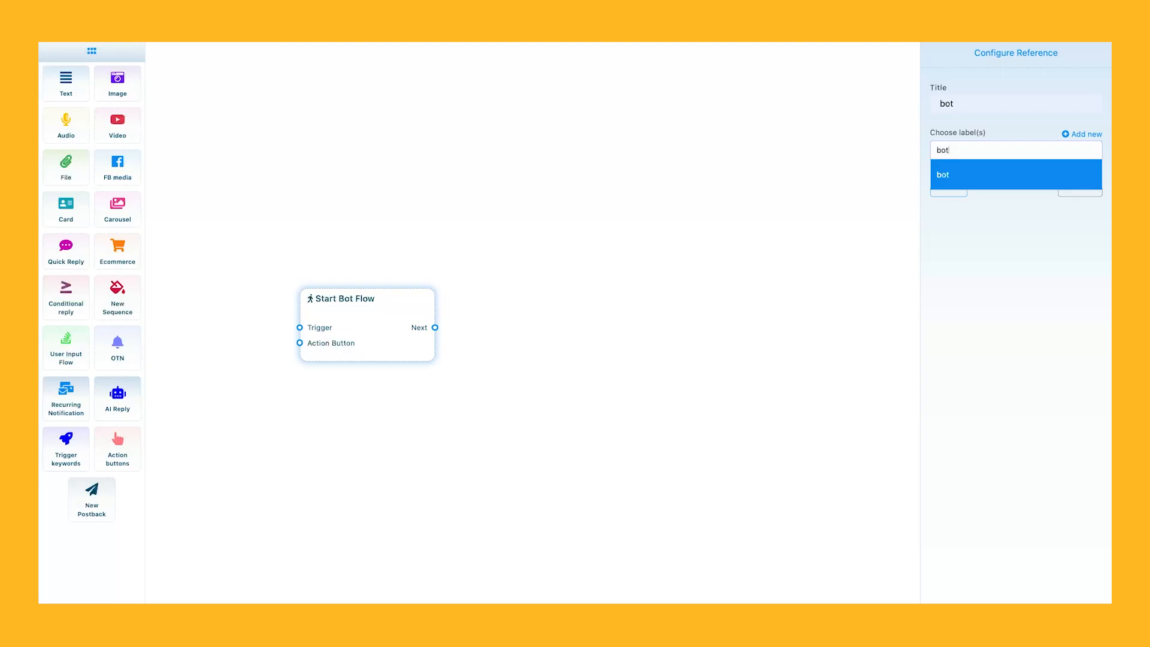
left_click(960, 175)
left_click(954, 181)
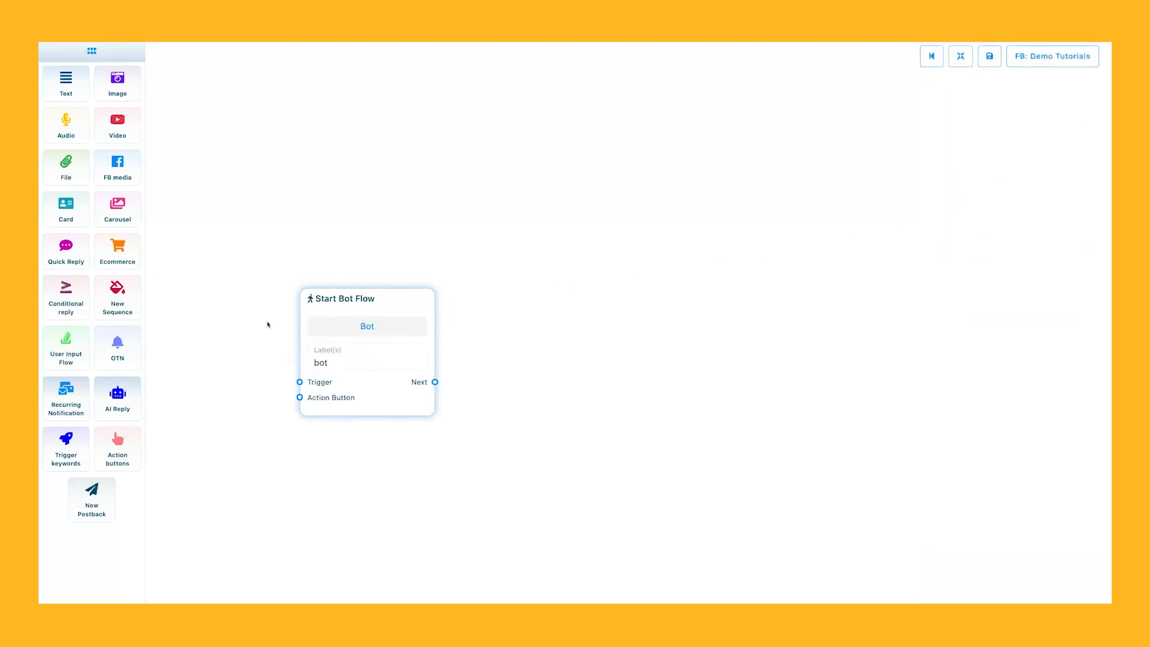
Step: Add a Trigger keywords block with keywords "there,hello" and exact keyword match, and connect it to the start block's Trigger
left_click_drag(66, 443, 211, 364)
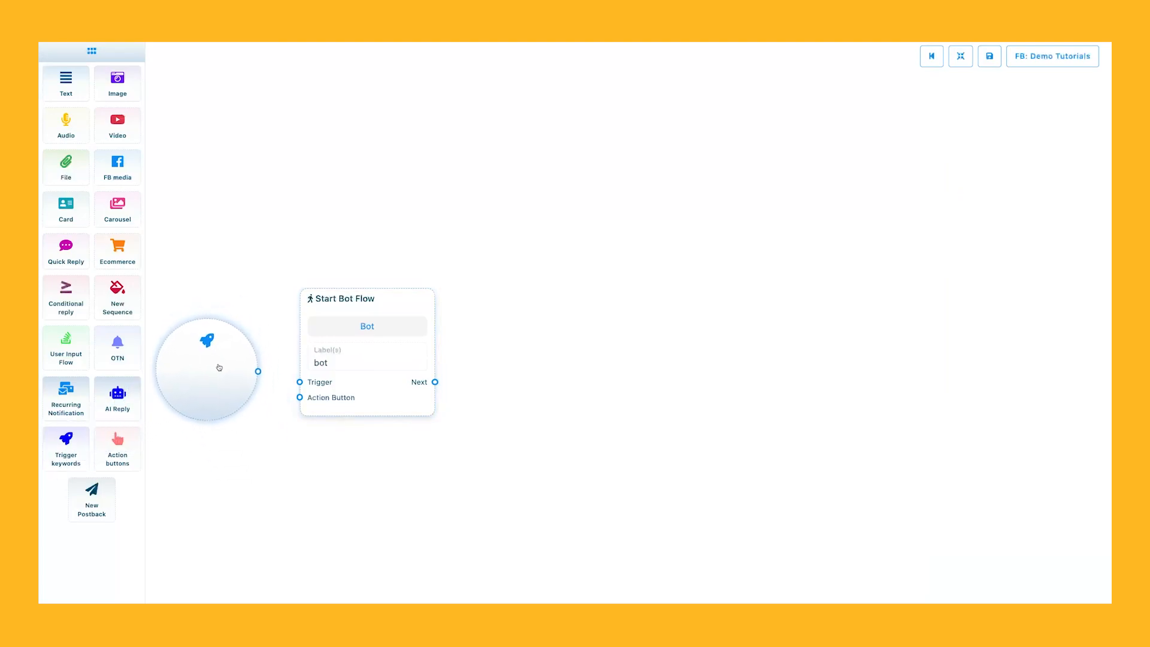
double_click(220, 366)
left_click(979, 112)
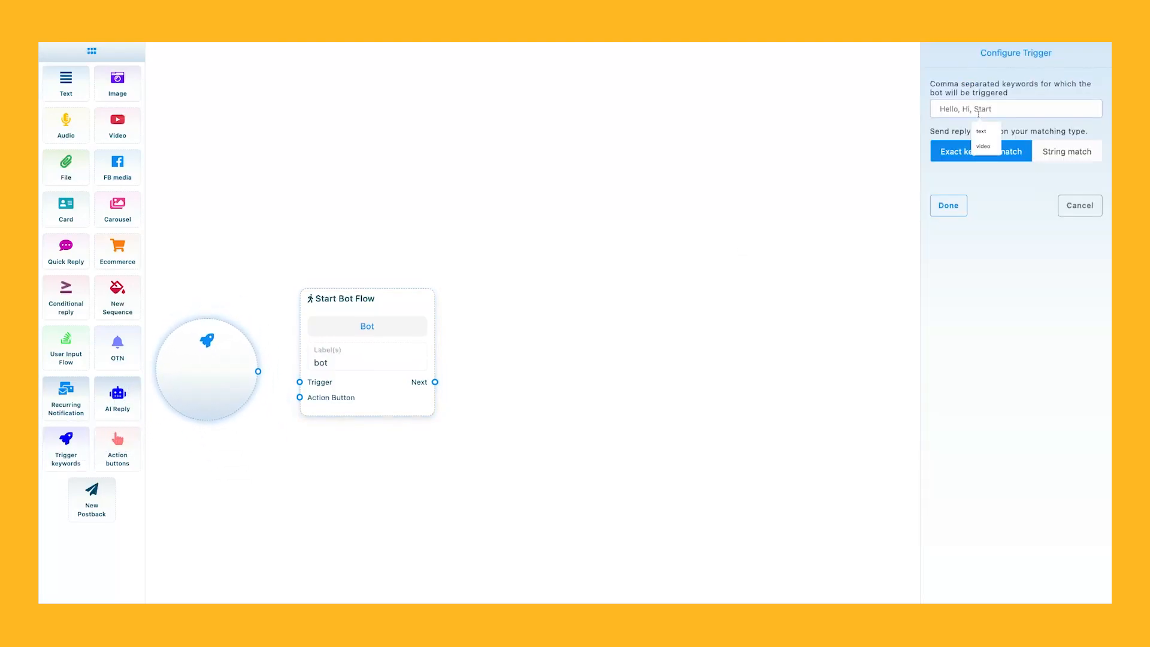
type("there")
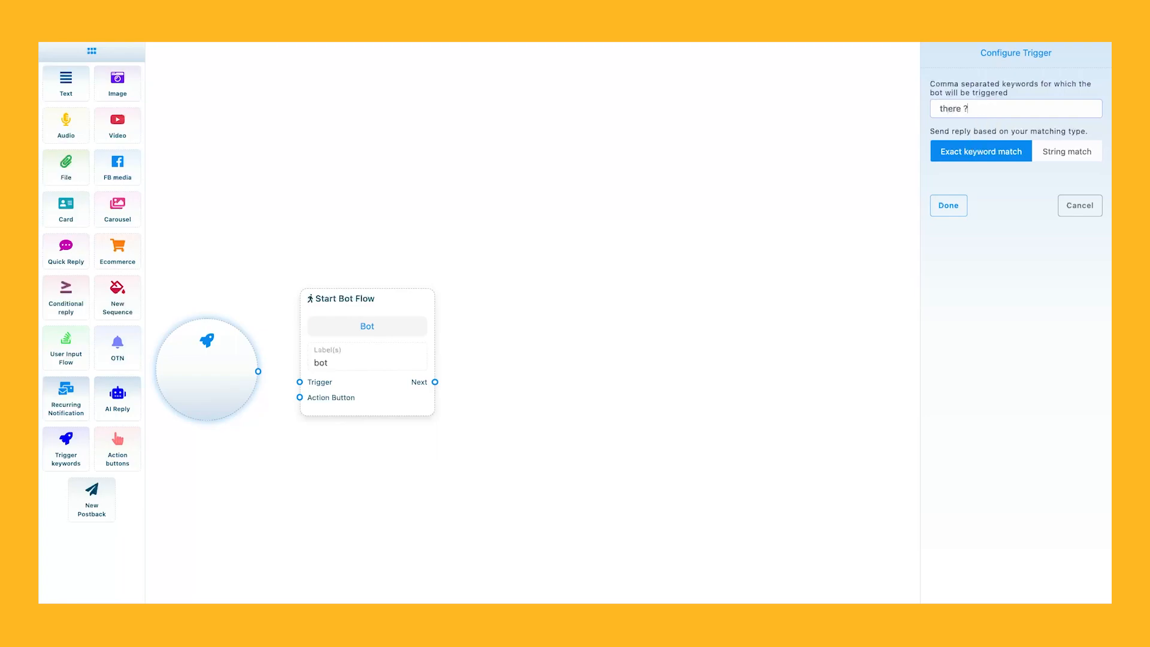
type(",hello")
left_click(975, 151)
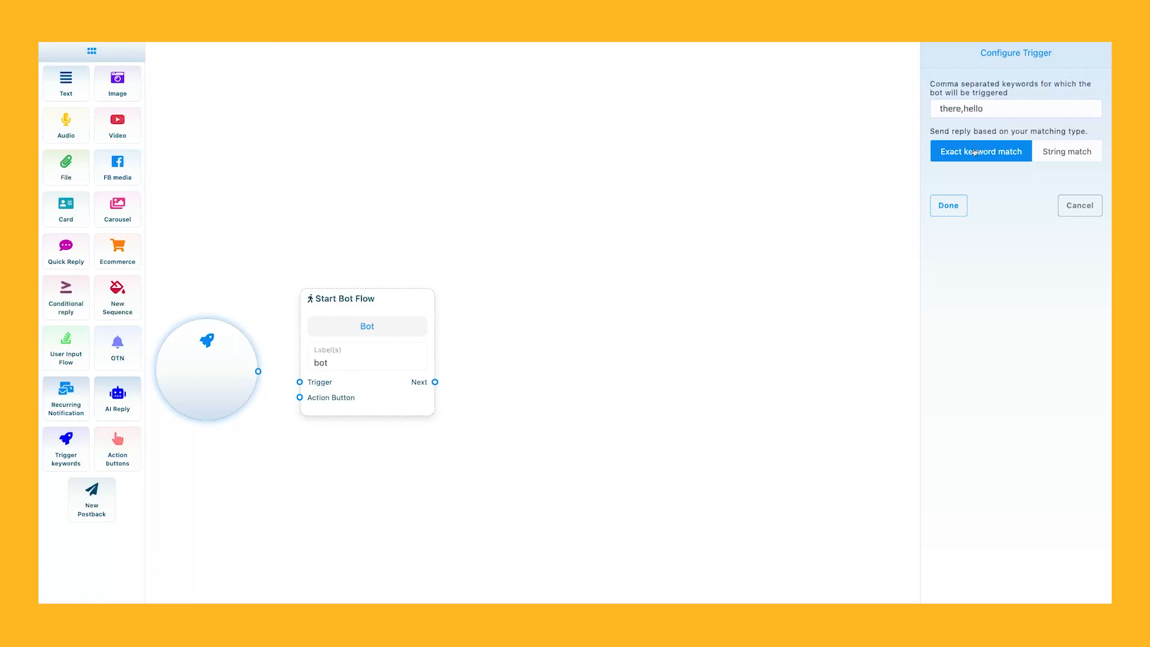
left_click(949, 206)
left_click_drag(266, 375, 300, 382)
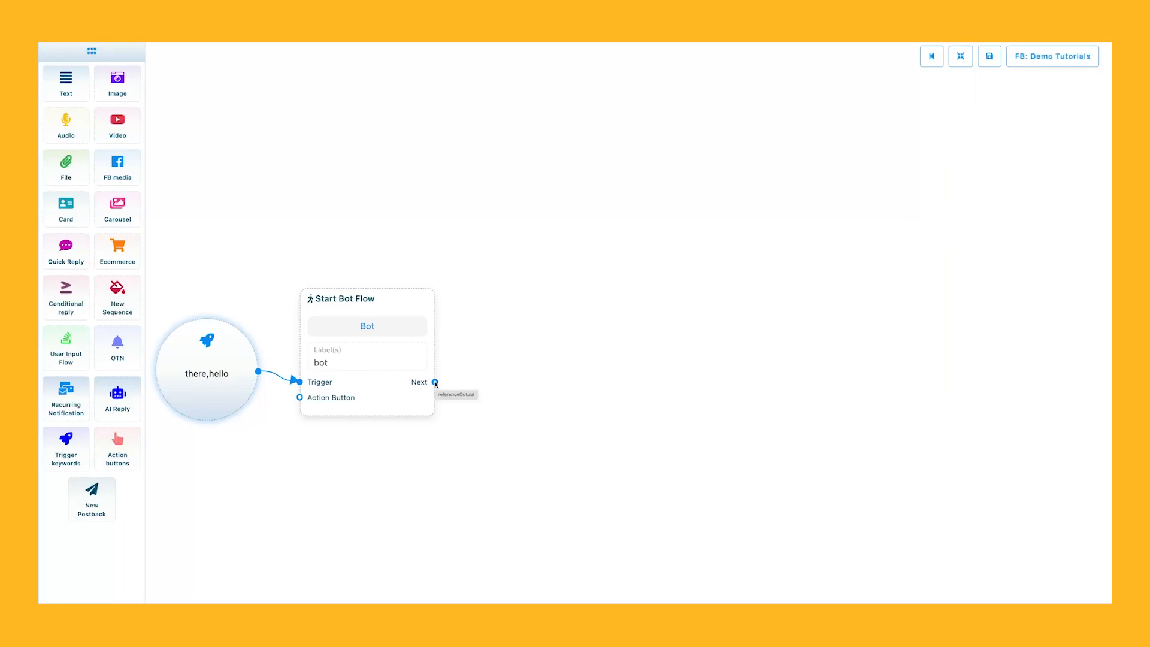
Step: Add a Text block after the start block and set its reply to "hi" followed by the first-name and last-name variables
left_click_drag(436, 384, 575, 354)
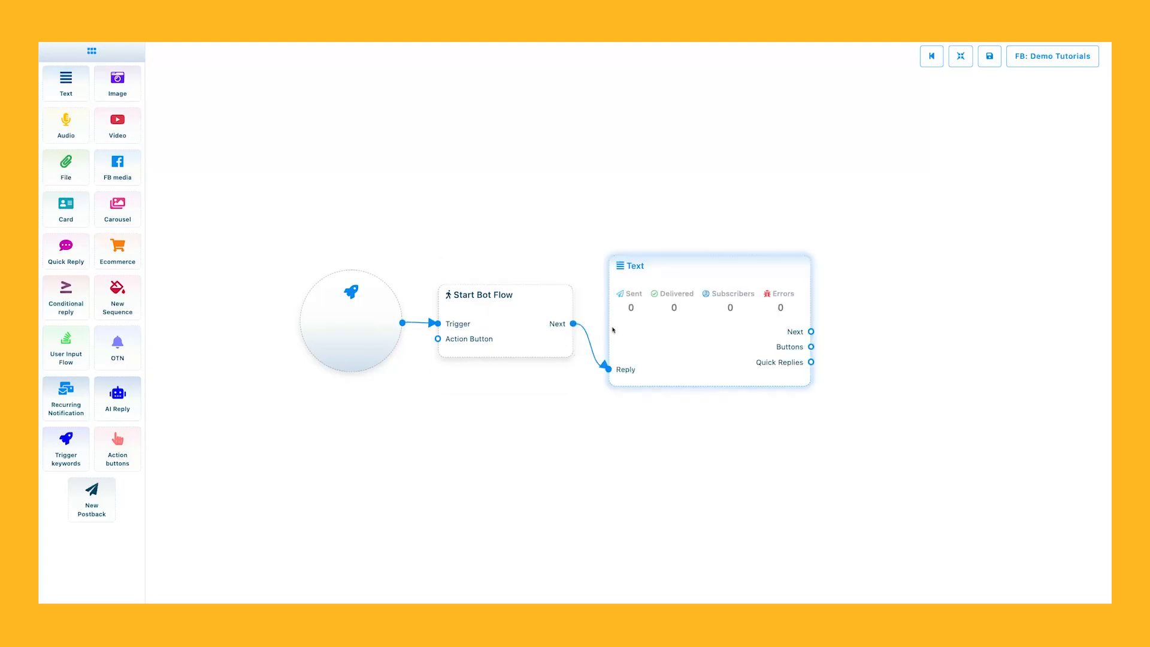
double_click(770, 308)
left_click(967, 133)
type("hi")
left_click(1010, 105)
left_click(1062, 105)
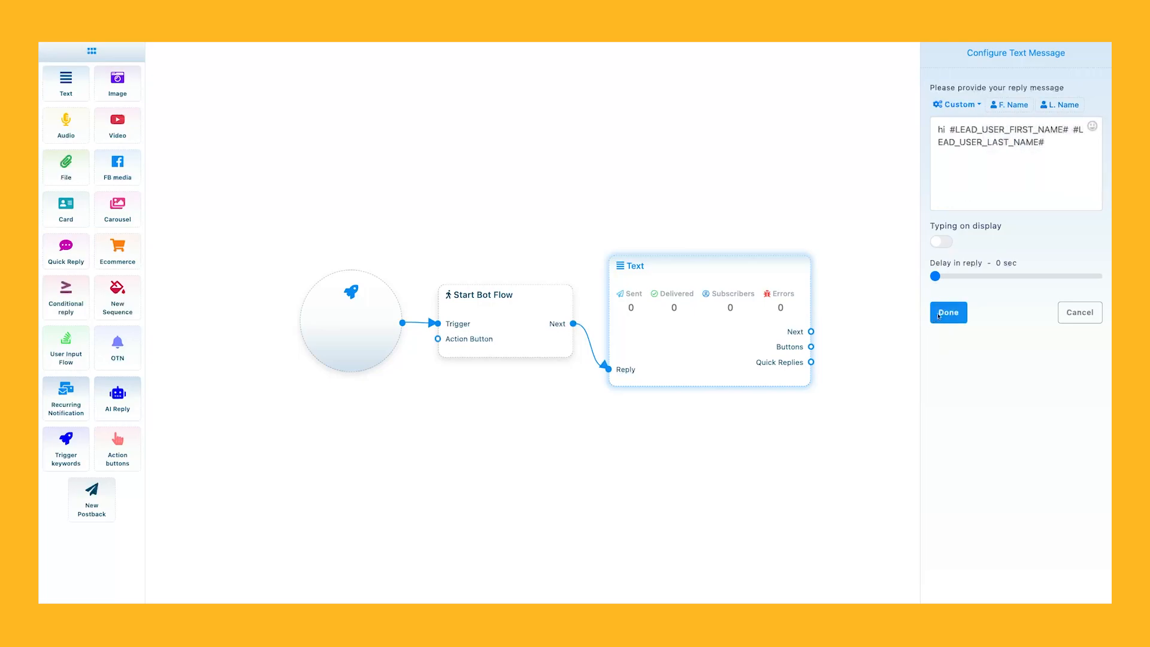
left_click(939, 316)
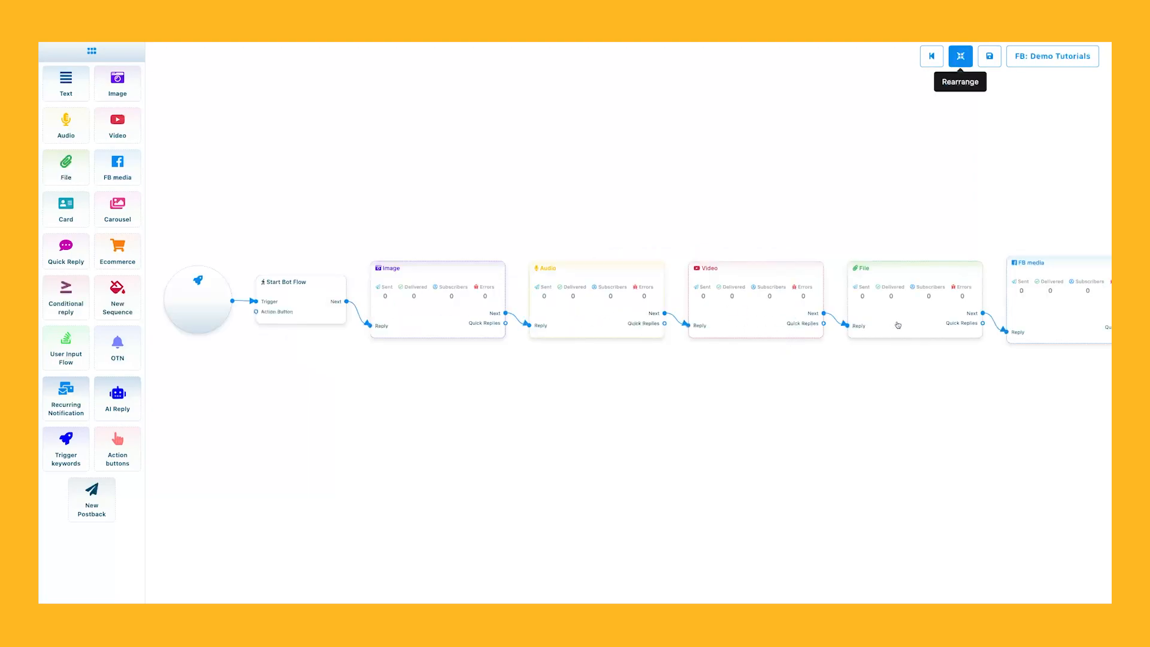
Step: Attach an Image block to the FB media block's Next output and a Button block to its Buttons output
left_click_drag(896, 360, 624, 378)
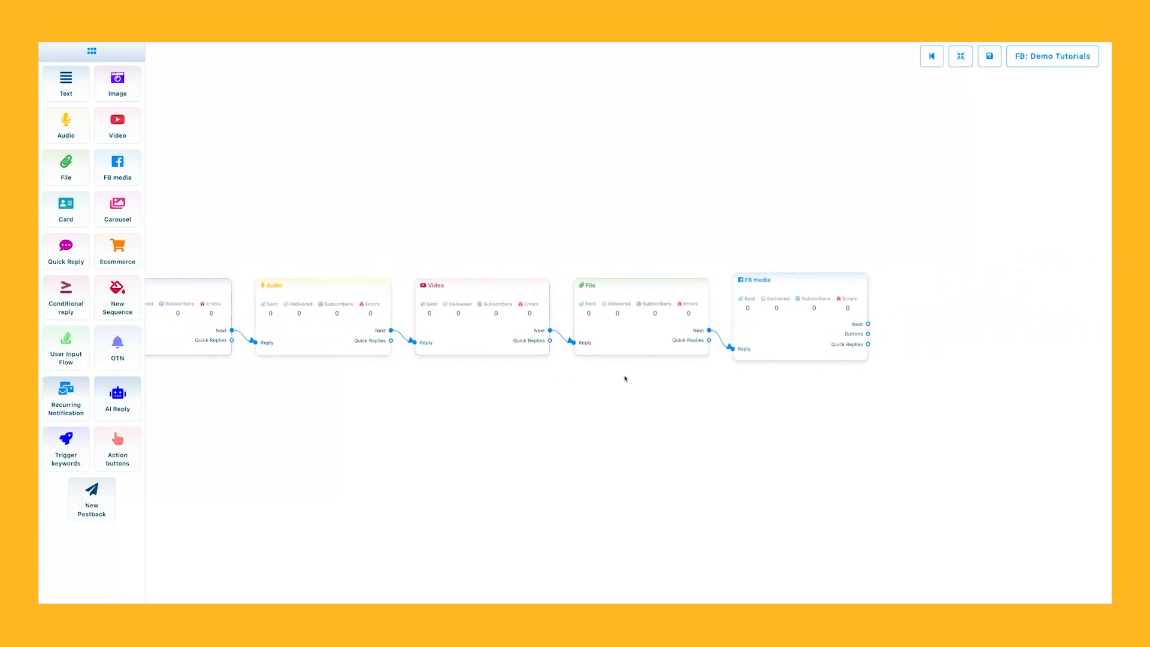
left_click_drag(868, 324, 906, 276)
left_click(923, 305)
left_click(868, 335)
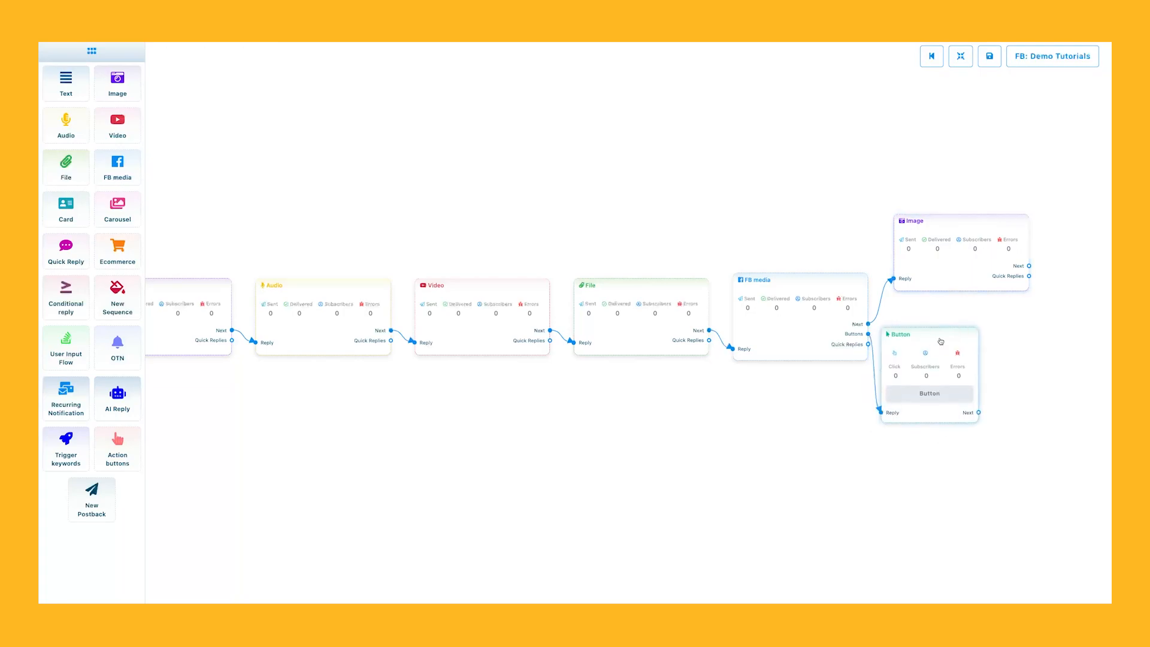
left_click_drag(926, 350, 966, 329)
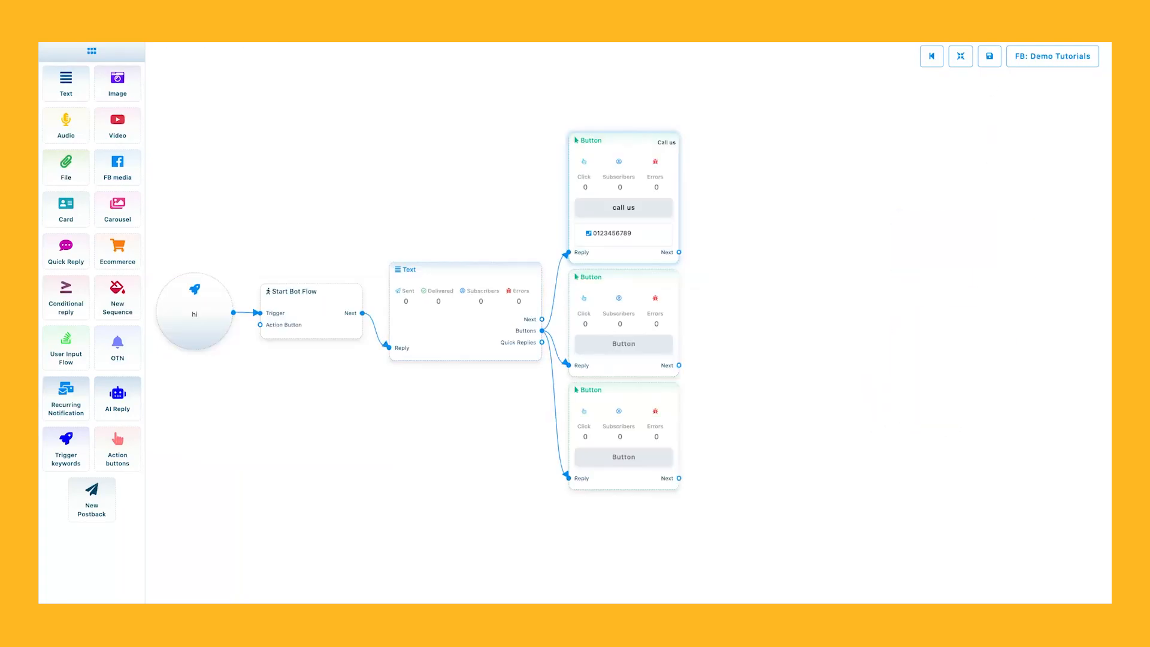
left_click_drag(597, 145, 599, 142)
left_click_drag(612, 275, 613, 275)
left_click_drag(613, 386, 615, 384)
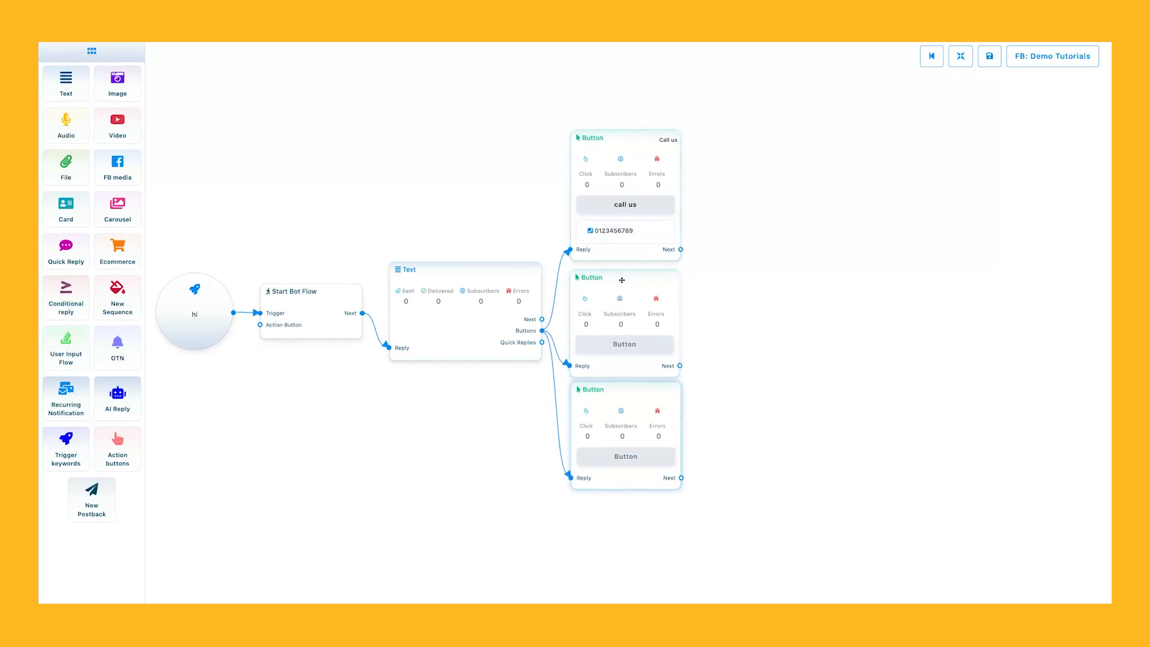
Step: Set the "call us" button's type to Call us and save its configuration
double_click(601, 137)
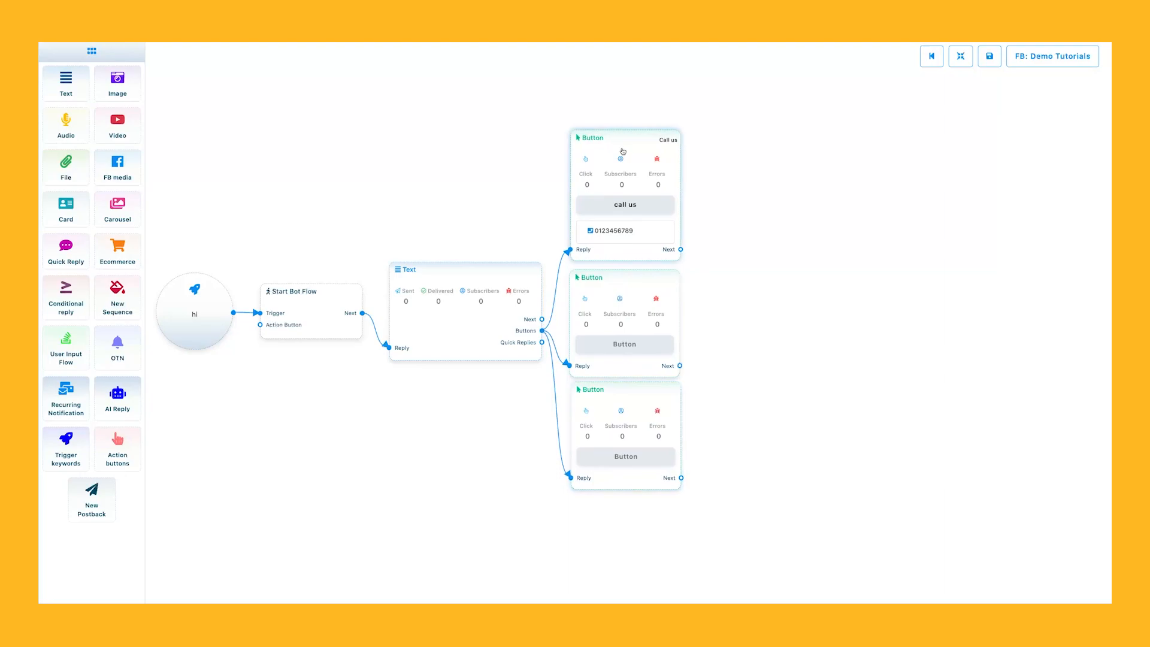
left_click_drag(973, 106, 936, 103)
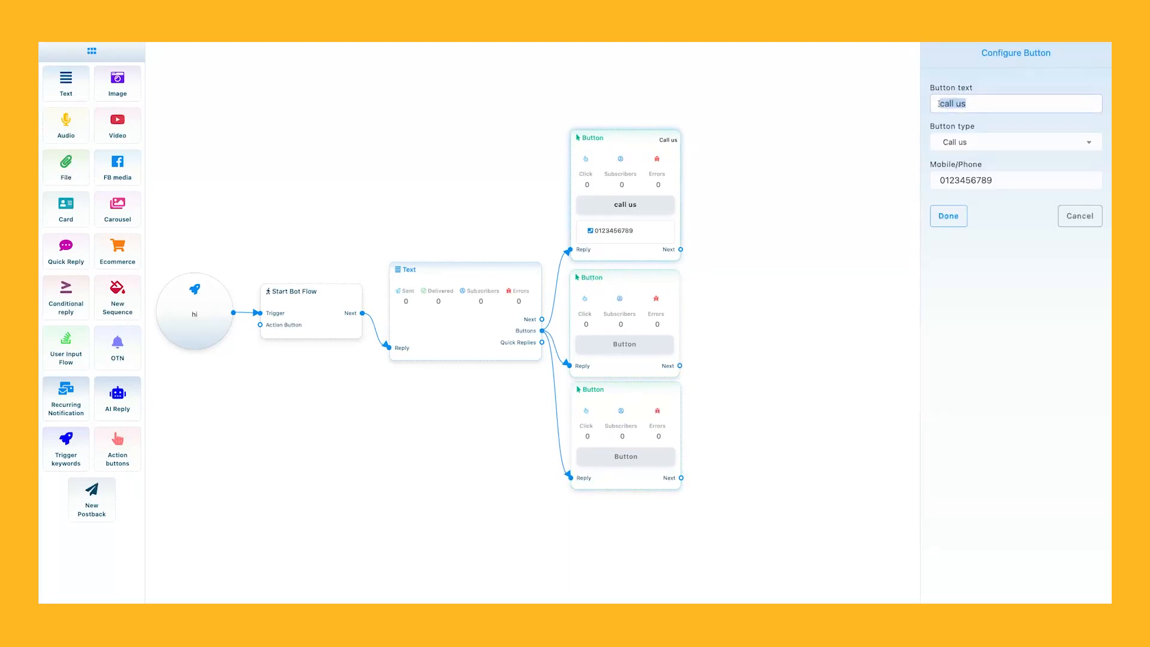
left_click(989, 146)
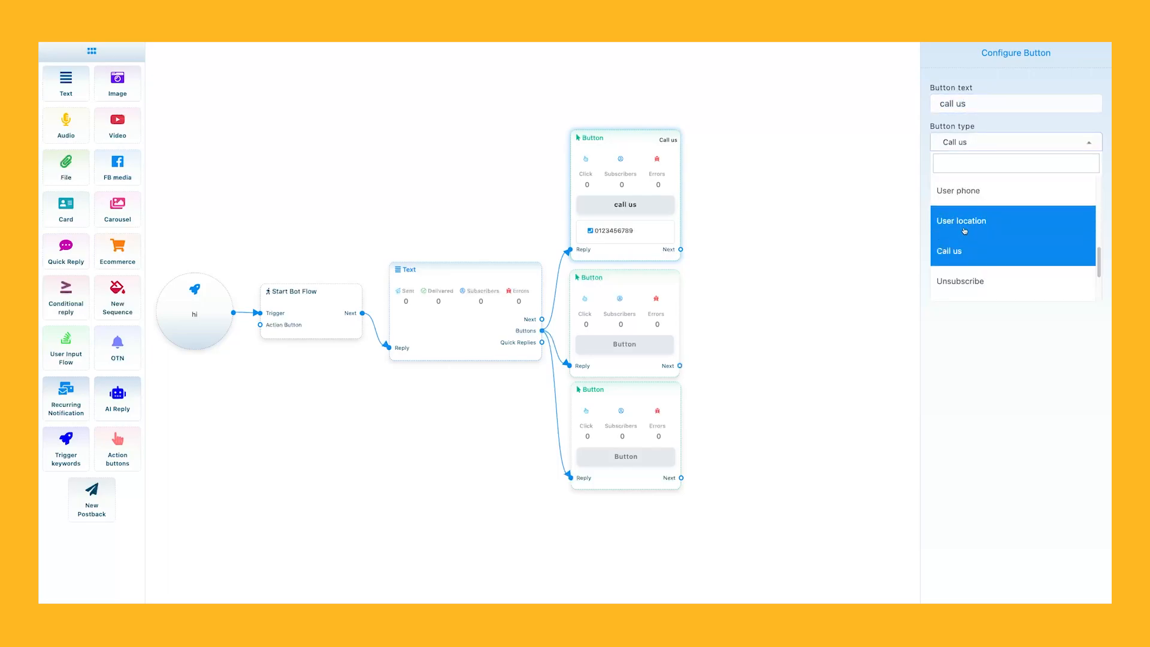
left_click(967, 254)
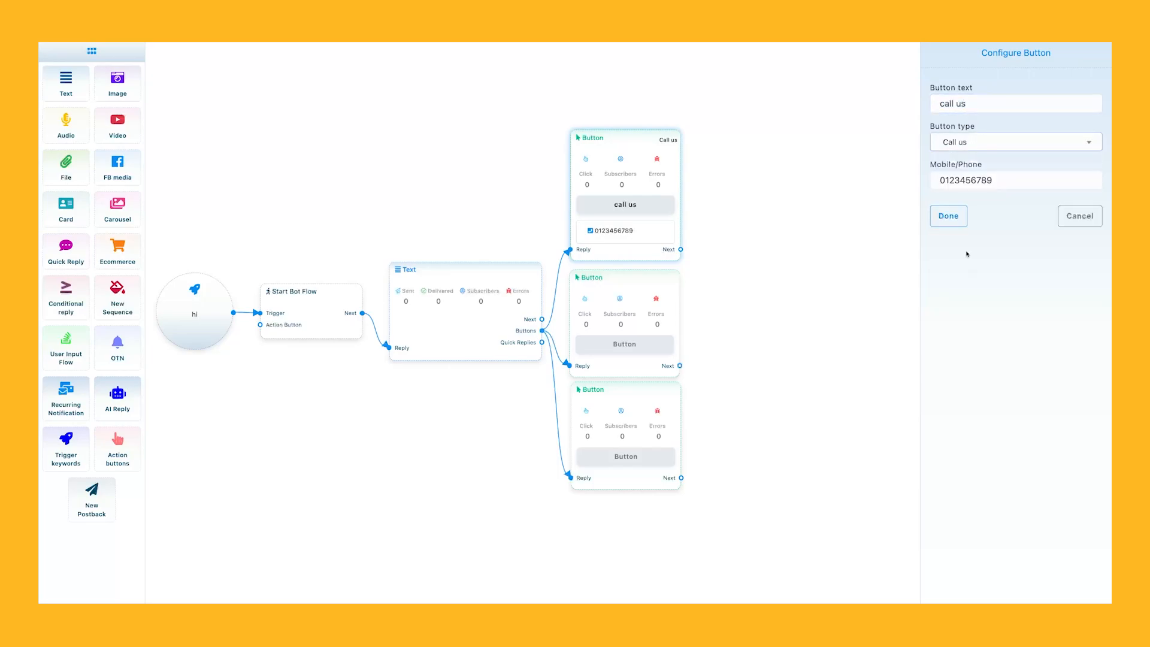
left_click(949, 216)
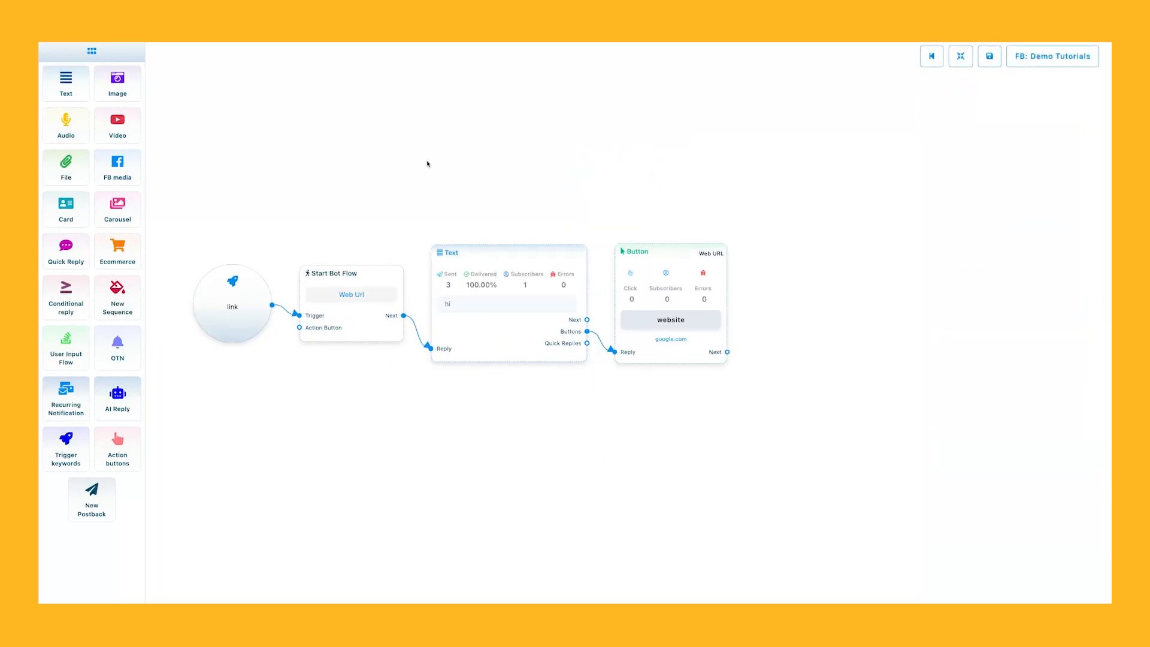
Step: Review the "website" button's text, Web URL type and link address, and close its configuration
left_click(661, 259)
left_click(953, 149)
left_click(962, 149)
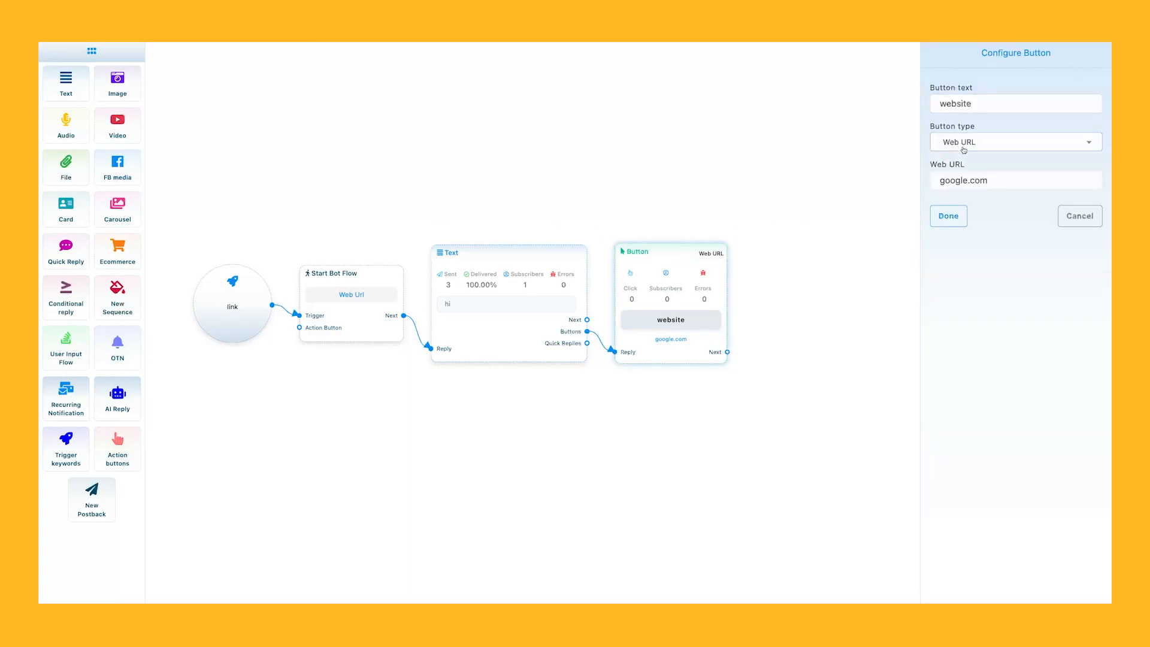
left_click(949, 216)
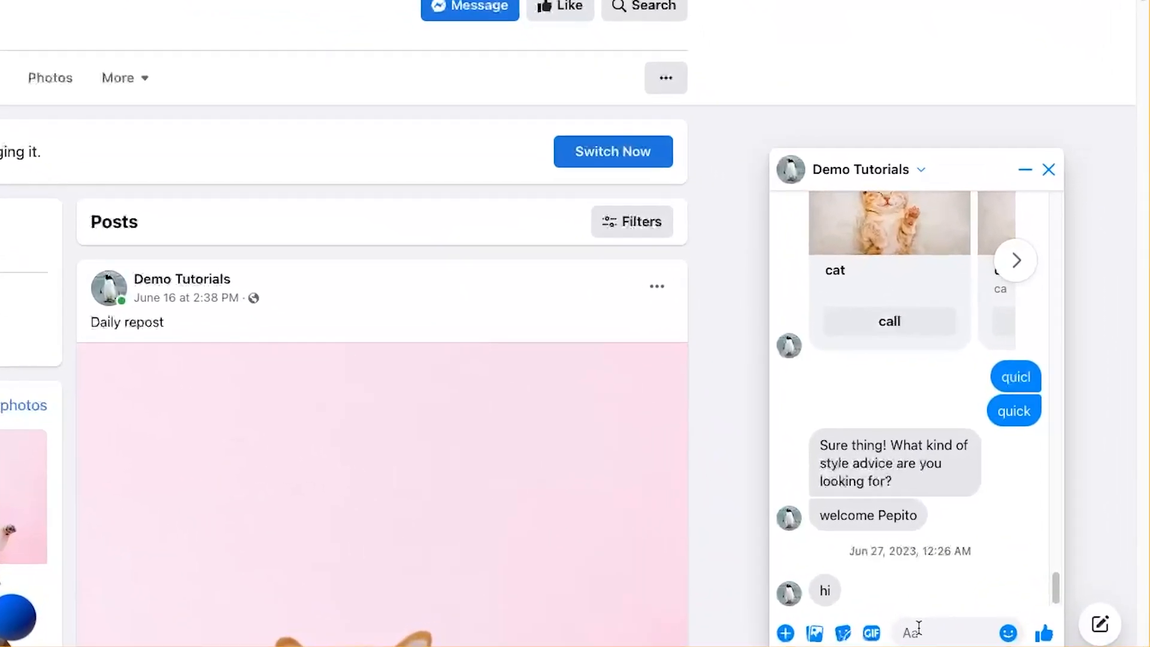
Step: Test the bot by sending the message "link" to the Demo Tutorials page in the Facebook chat
type("link")
key("Return")
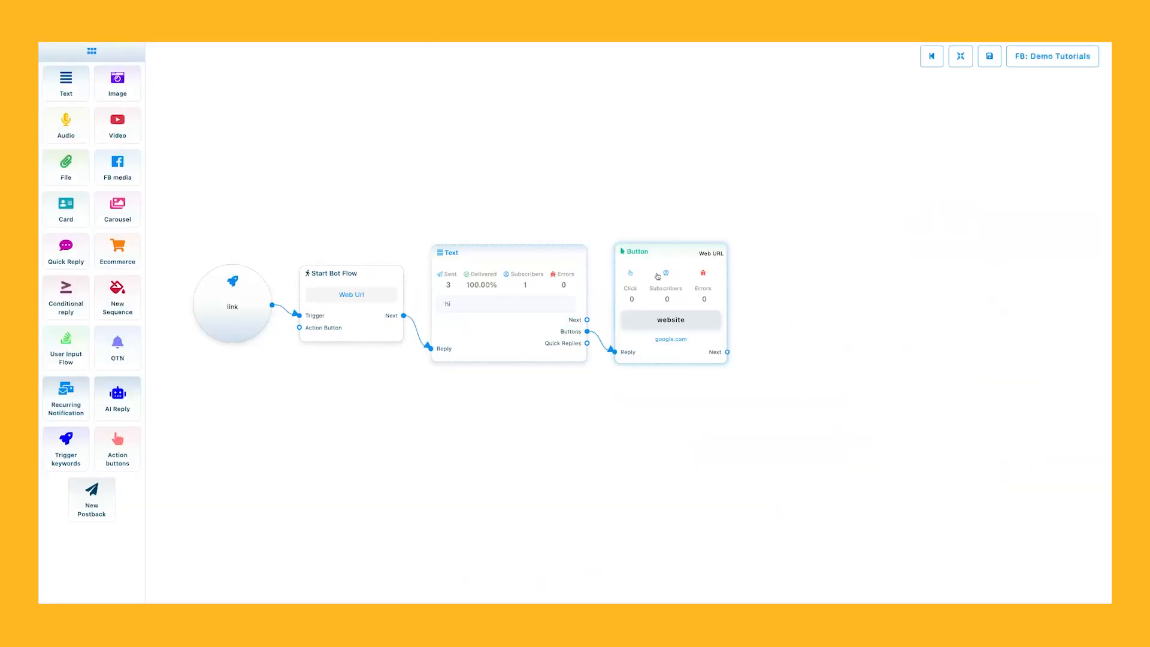
Step: Examine the button types available for the "website" button
left_click(715, 250)
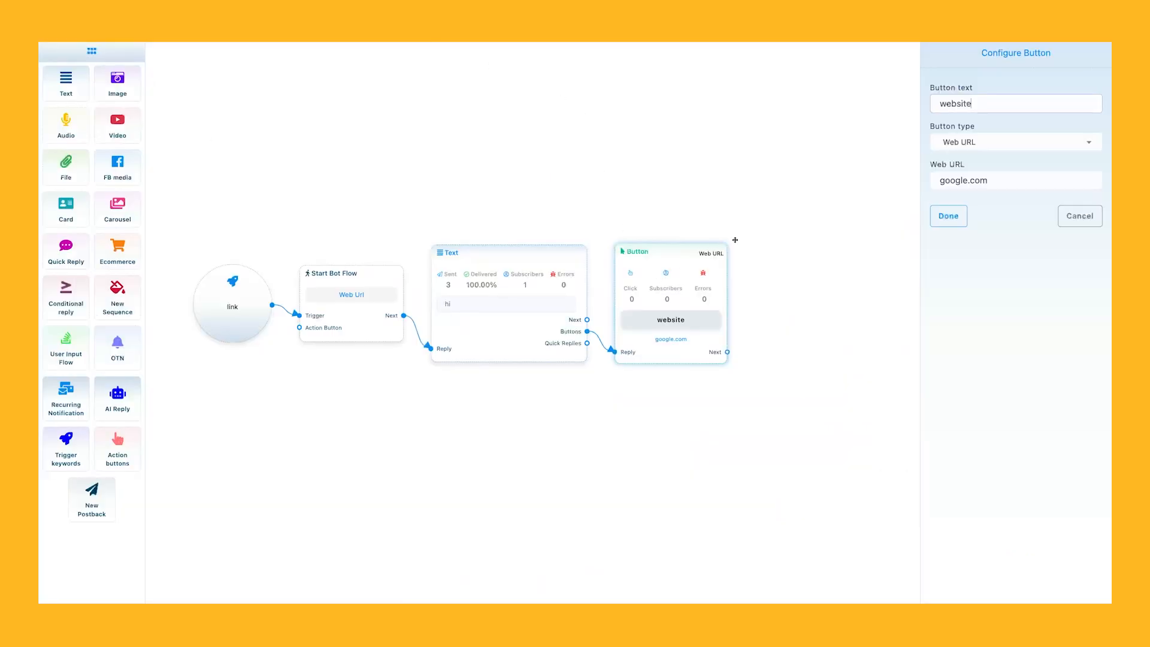
left_click(1002, 144)
scroll(985, 249, "down", 5)
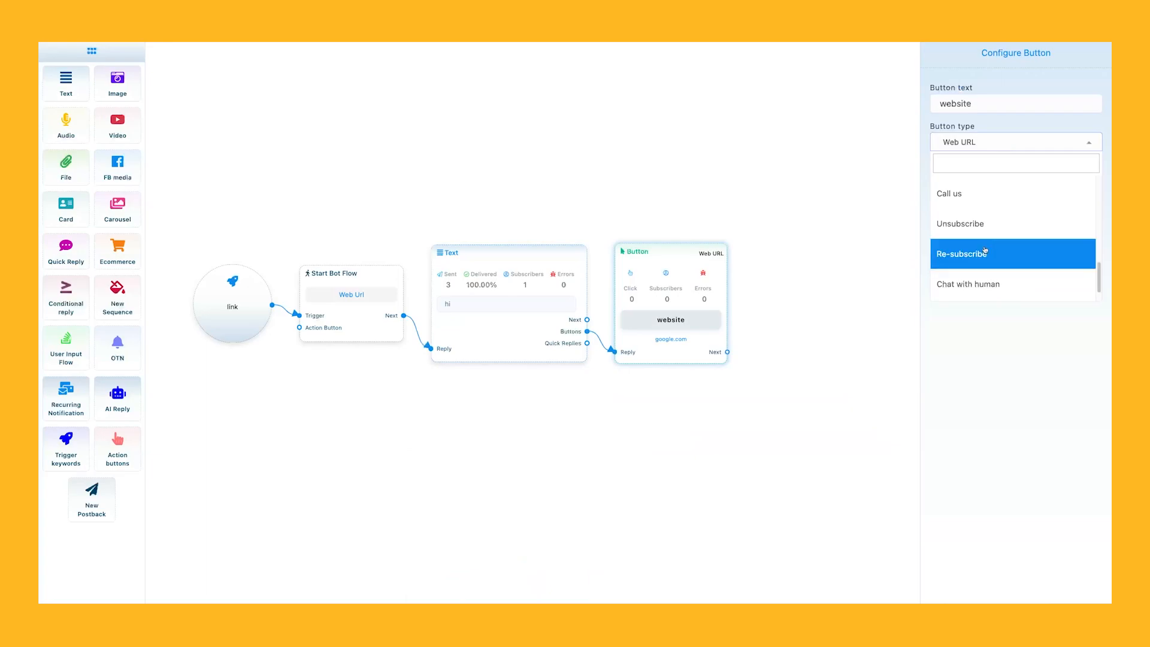
scroll(978, 269, "up", 3)
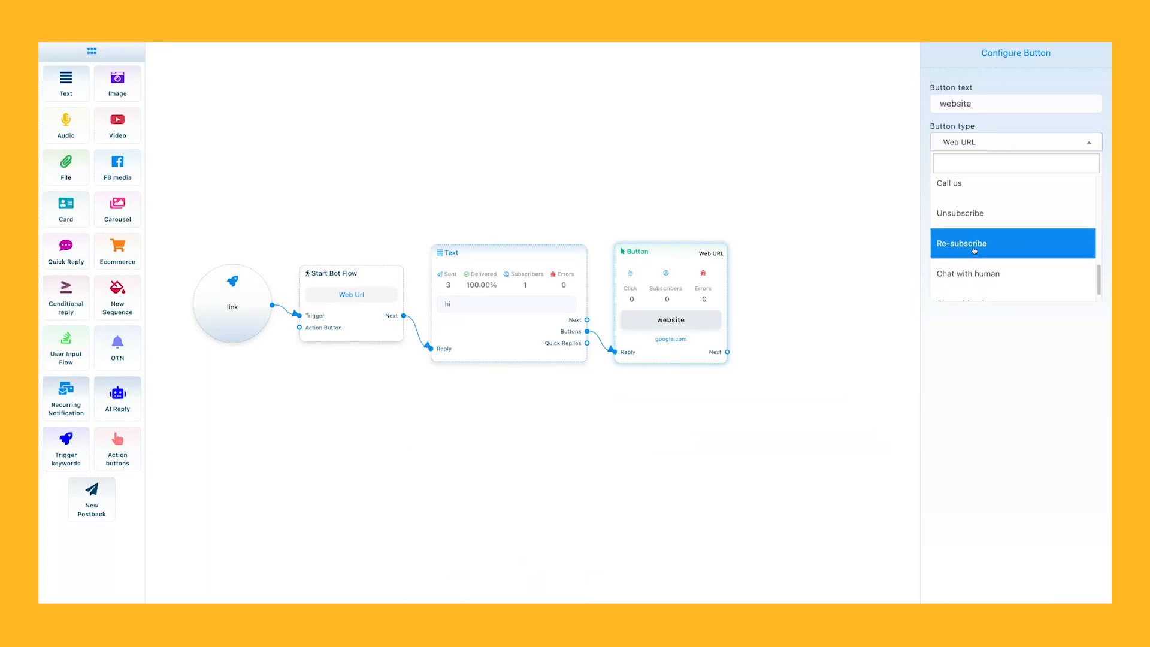
scroll(973, 219, "up", 1)
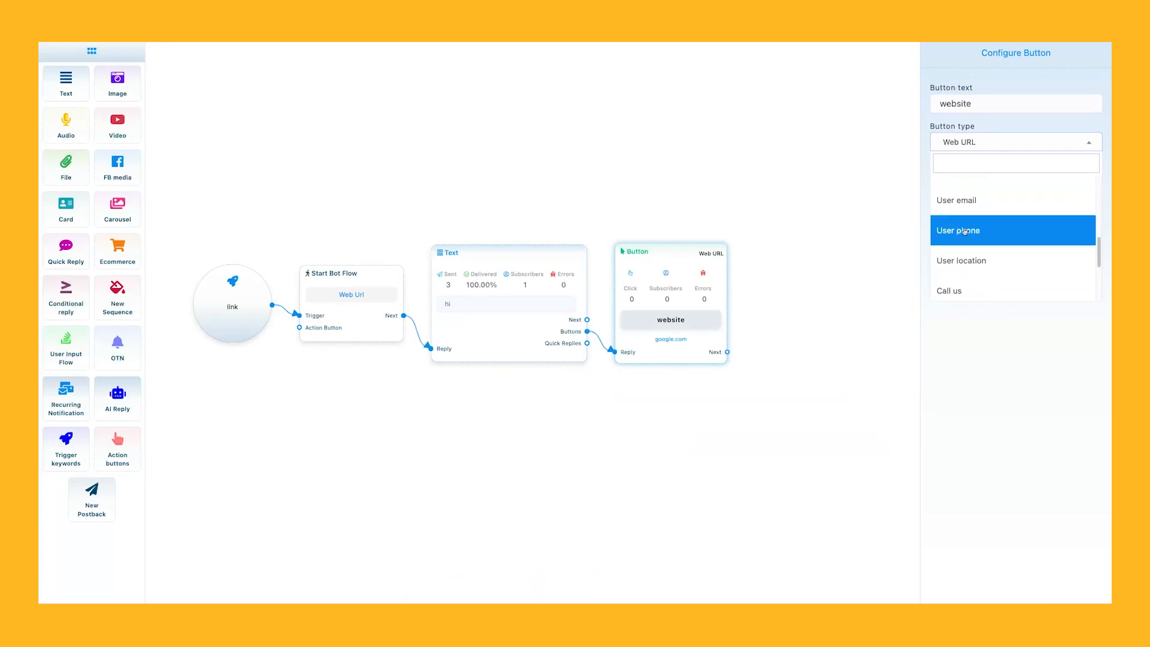
scroll(970, 259, "up", 1)
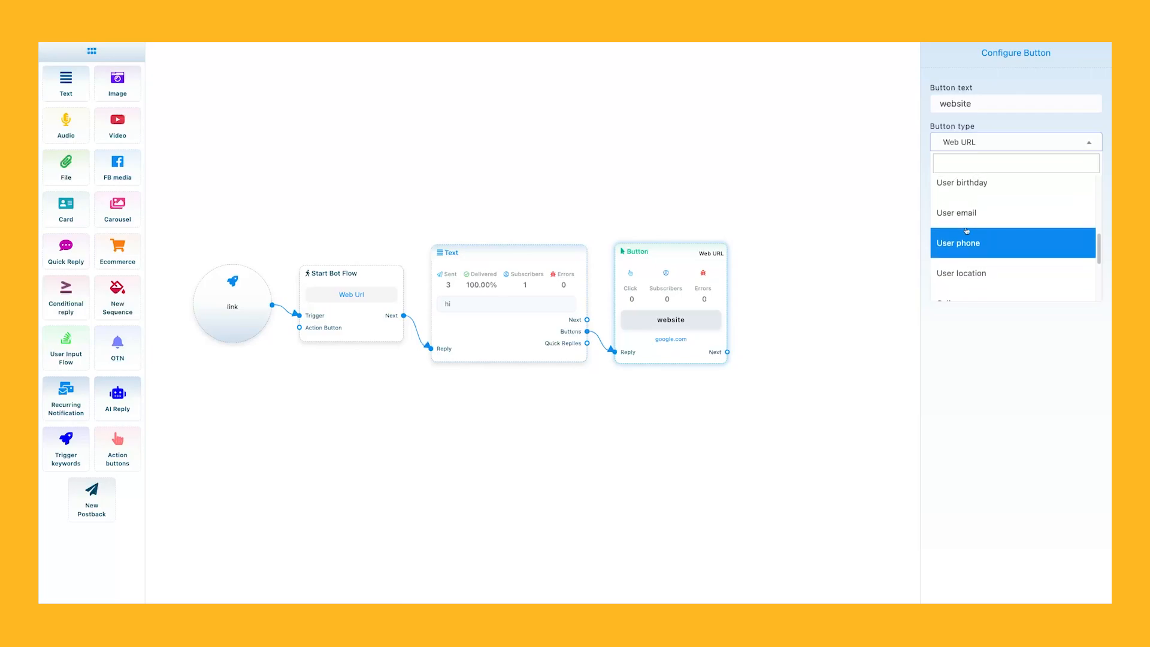
Step: Review the Text block's reply message and the list of button types offered for the "website" button
left_click(523, 271)
double_click(524, 271)
left_click_drag(957, 157, 888, 125)
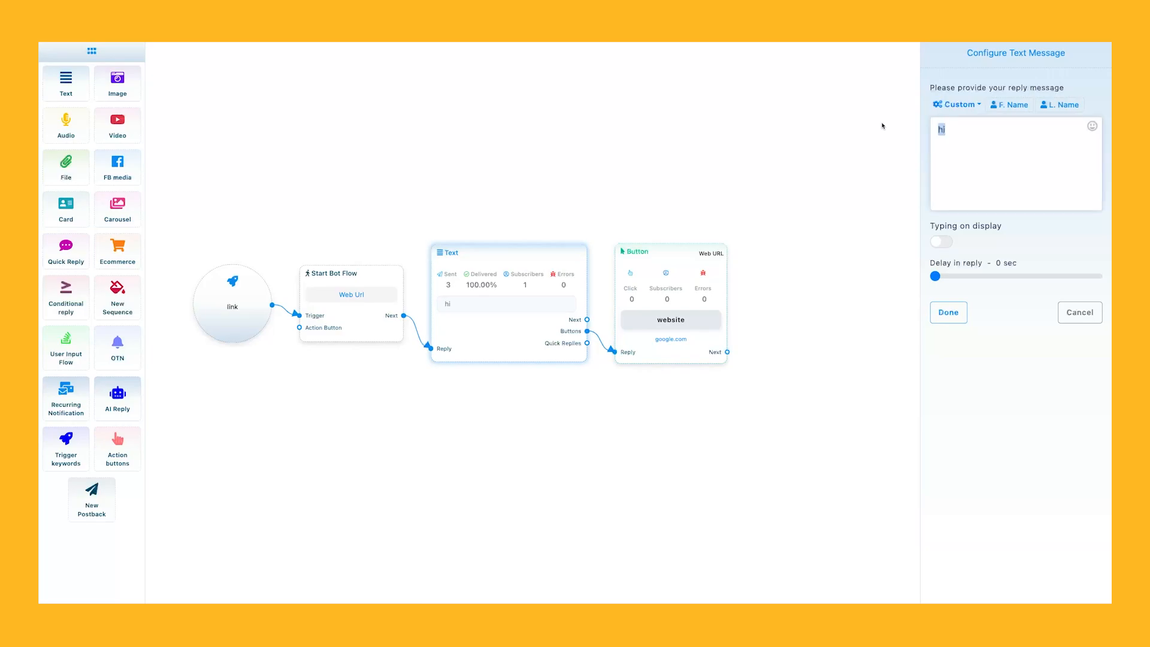
left_click(936, 313)
double_click(646, 257)
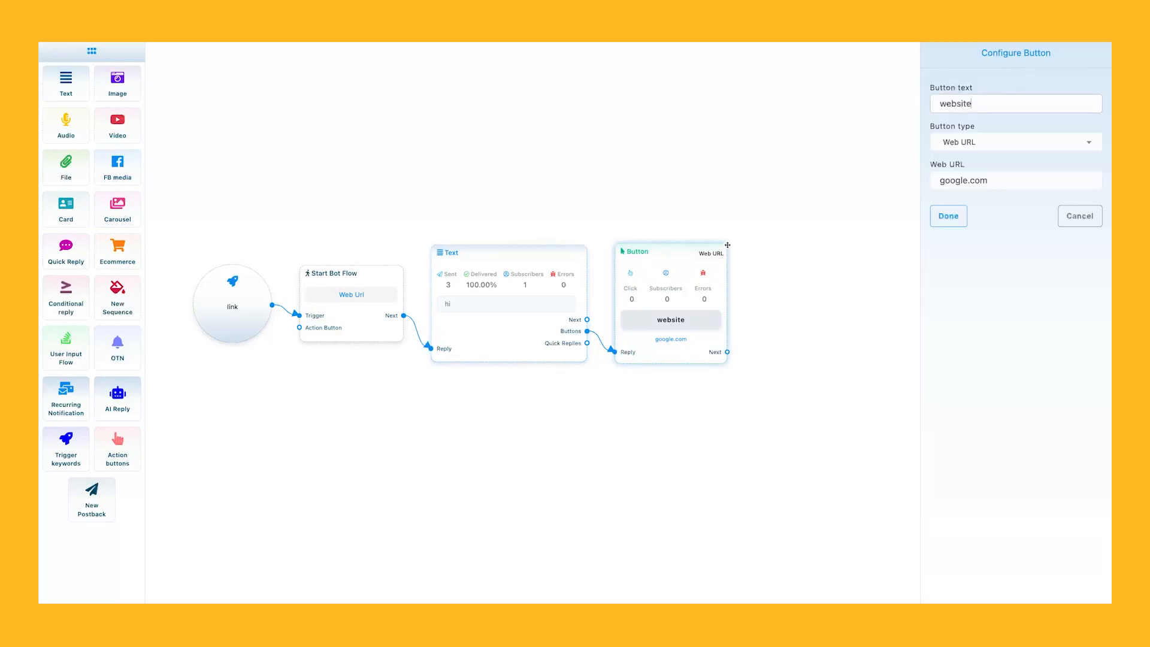
left_click(1029, 139)
scroll(983, 239, "down", 5)
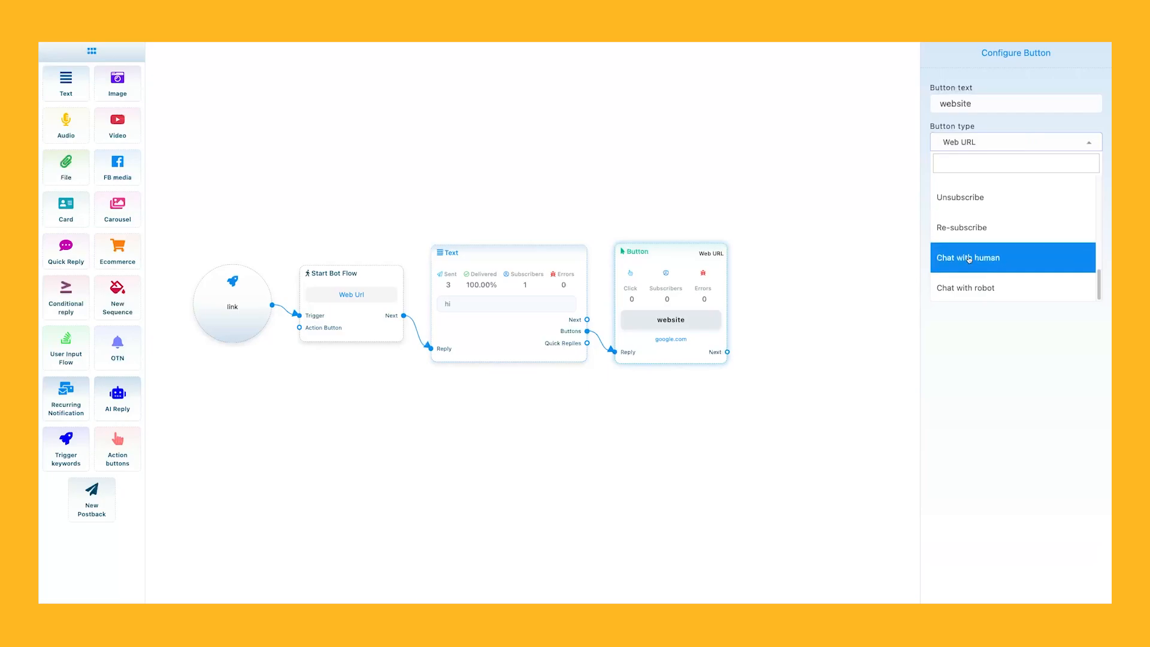
scroll(970, 259, "up", 2)
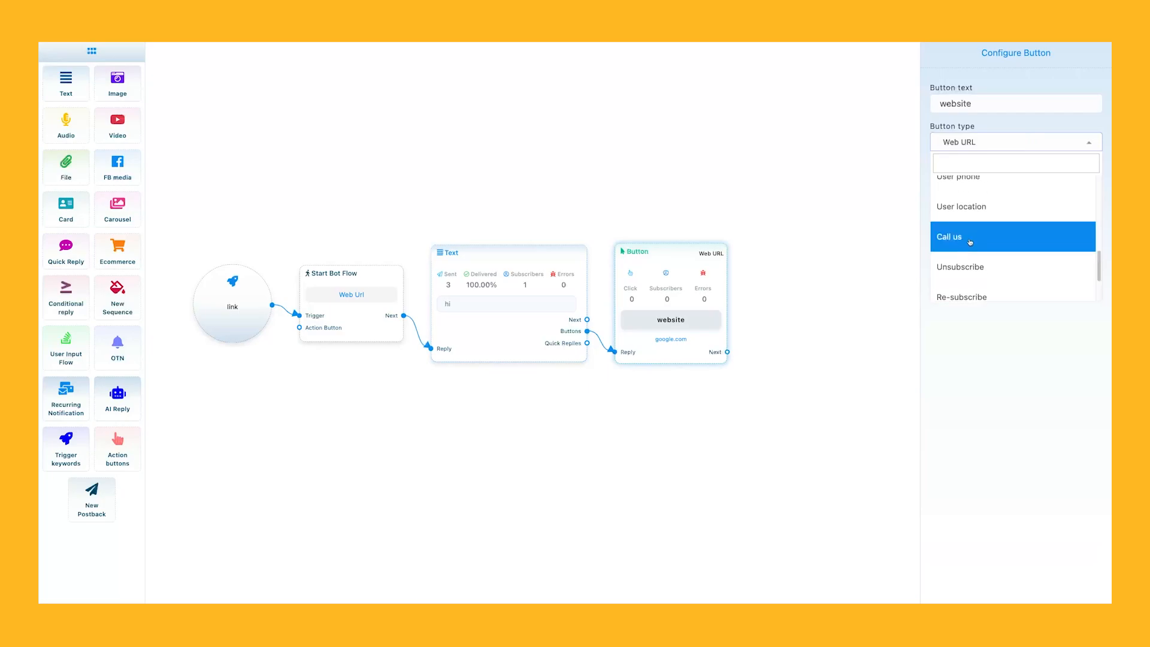
scroll(970, 241, "down", 2)
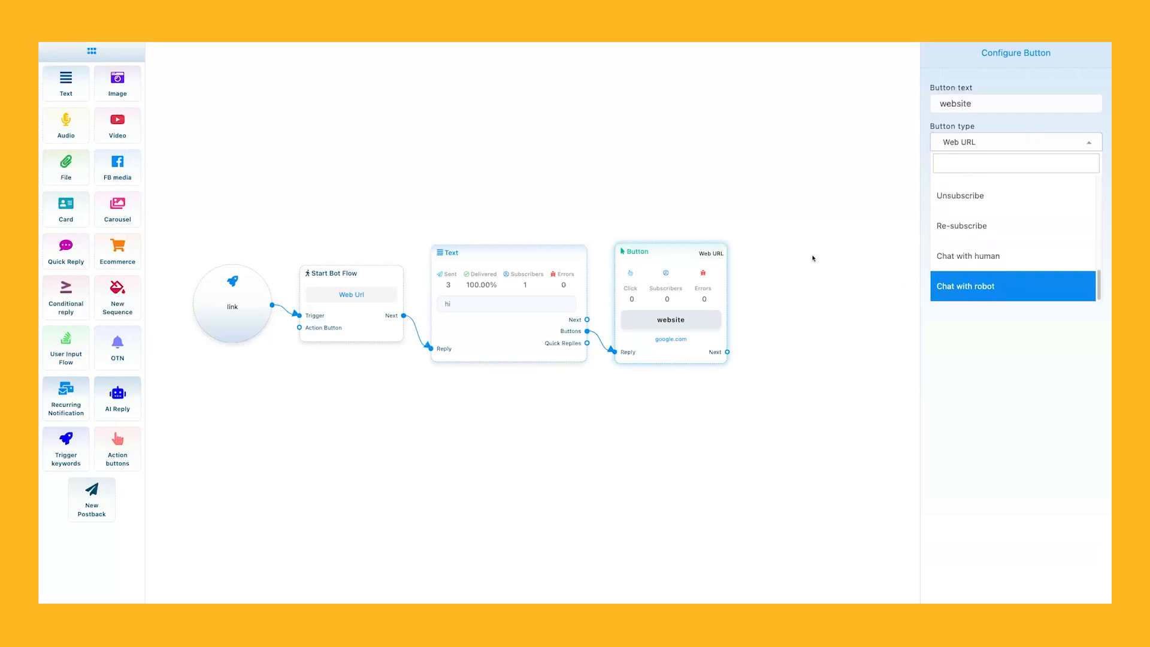
Step: Recheck the Text block's configuration and look through the "website" button's user data, call, subscription and chat button types
left_click(496, 271)
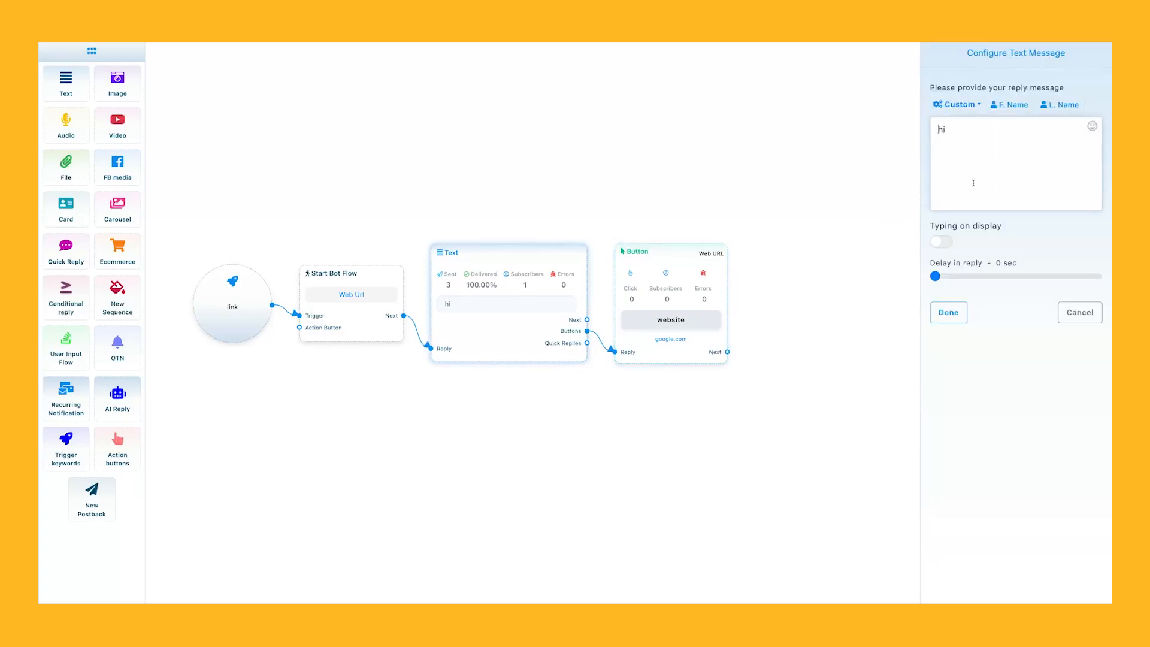
left_click(952, 310)
left_click(718, 280)
left_click(991, 147)
scroll(981, 248, "down", 5)
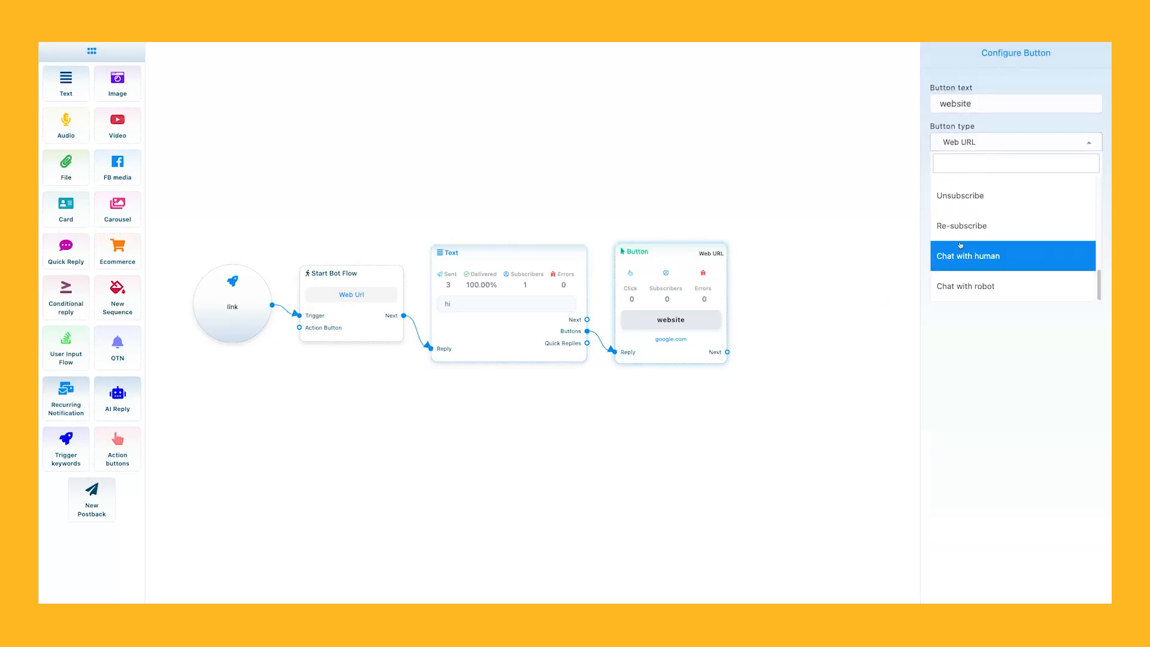
scroll(977, 252, "up", 1)
scroll(964, 215, "up", 2)
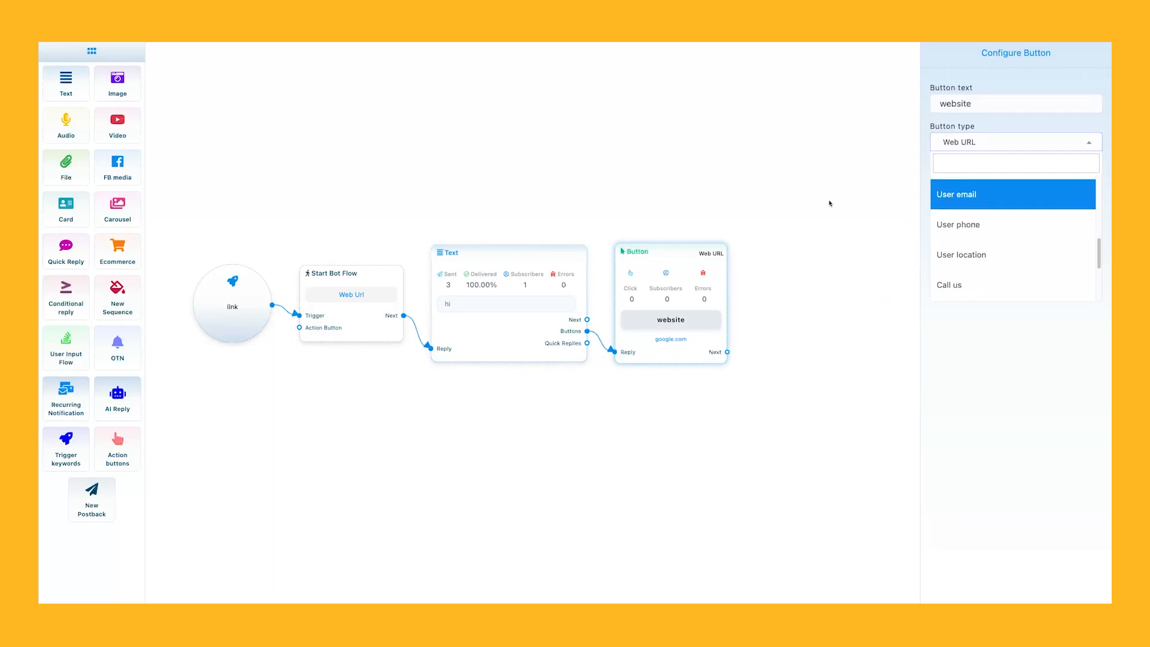
Step: Set the "website" button's type to New postback and save its configuration
left_click(875, 210)
left_click(966, 145)
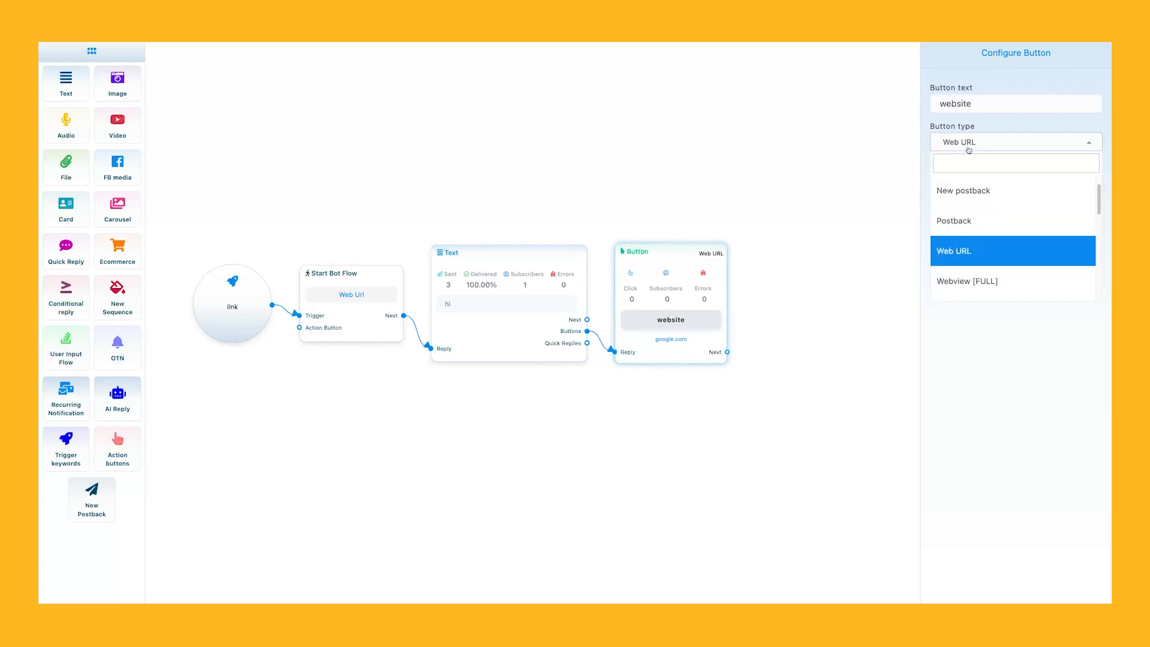
left_click(972, 195)
left_click(961, 182)
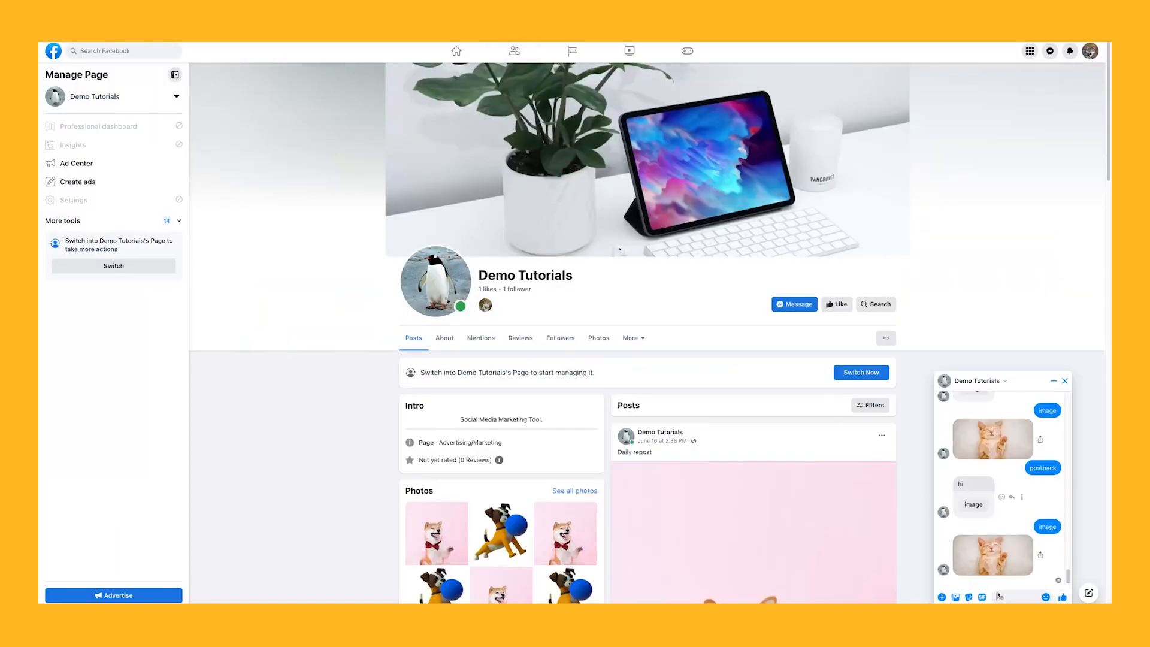
Step: Test the bot by sending "postback" to the Demo Tutorials page in the Facebook chat and choosing the "image" button
left_click(999, 596)
type("postback")
key("Return")
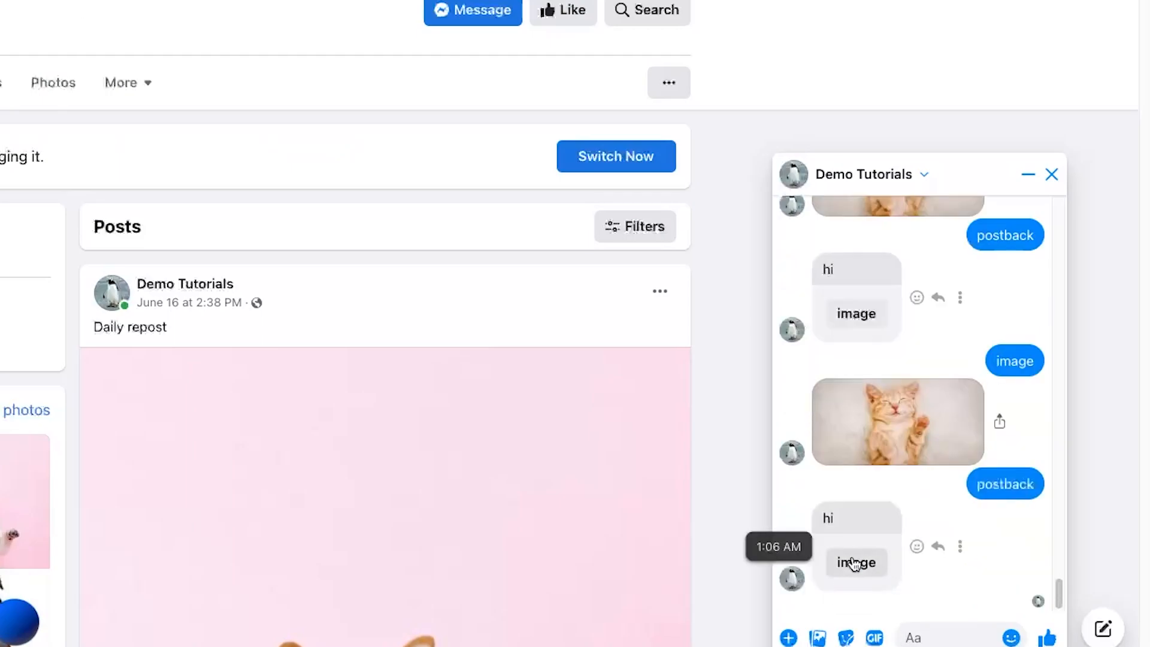
left_click(855, 563)
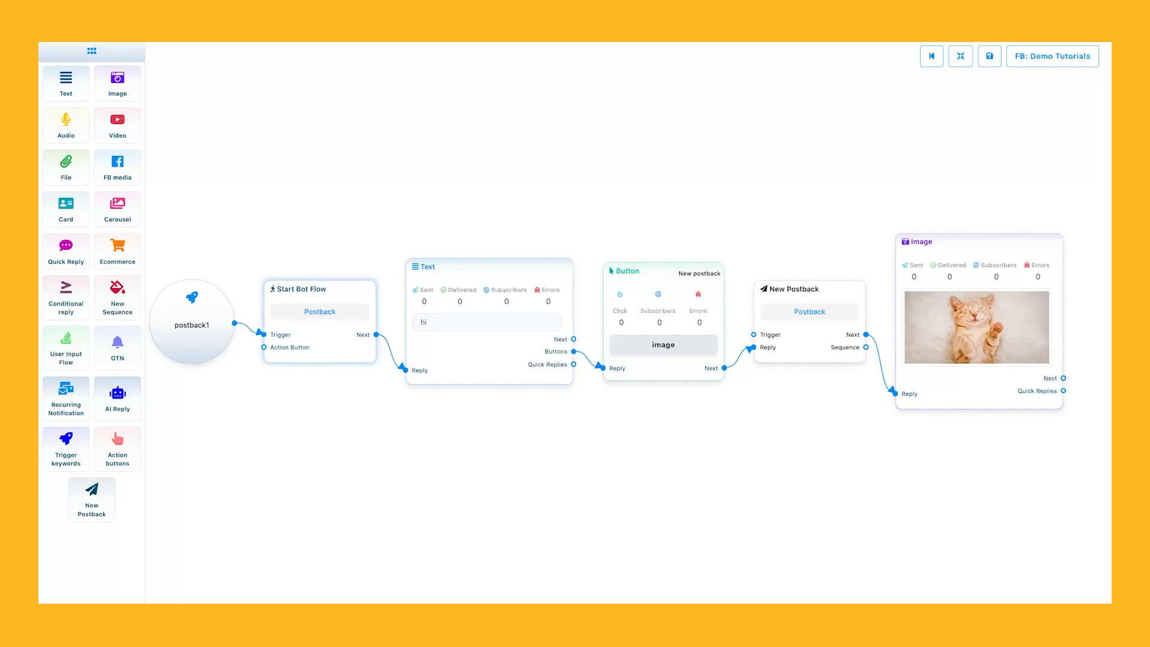
Step: Create a new bot flow and connect a Trigger keywords block to the Start Bot Flow block's Trigger input
left_click(1006, 243)
left_click_drag(66, 447, 192, 405)
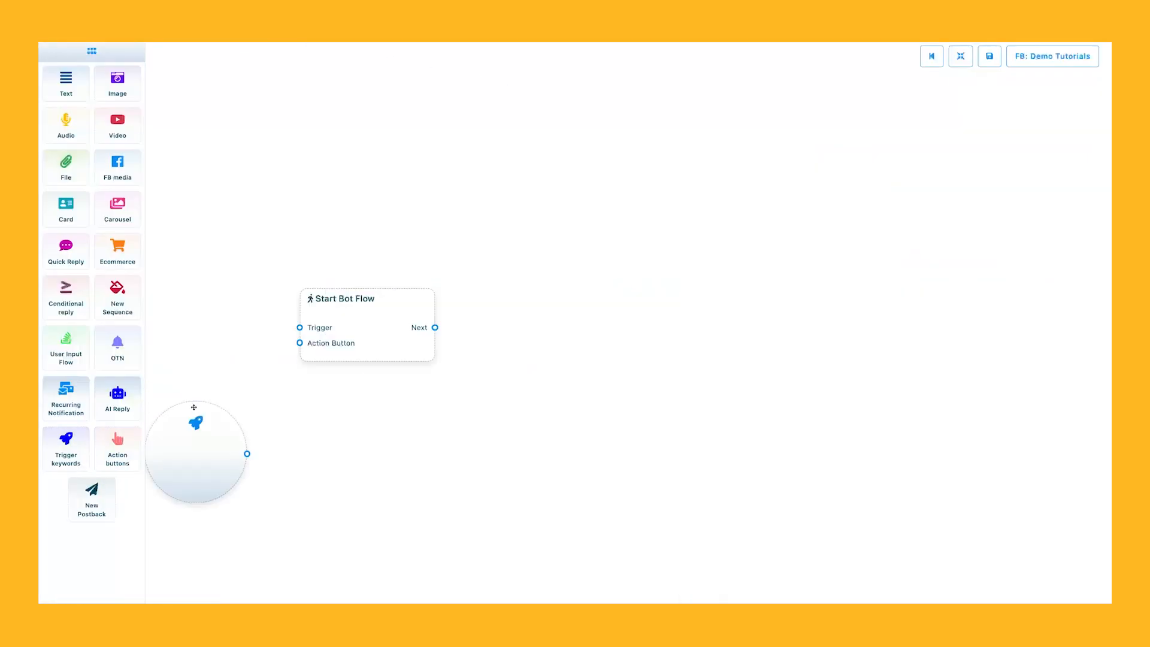
left_click_drag(248, 454, 299, 329)
left_click_drag(383, 338, 455, 410)
left_click_drag(221, 447, 263, 379)
Step: Set the trigger keyword to "postback2" and title the Start Bot Flow block "Hi"
left_click(263, 380)
type("postbac")
left_click(948, 206)
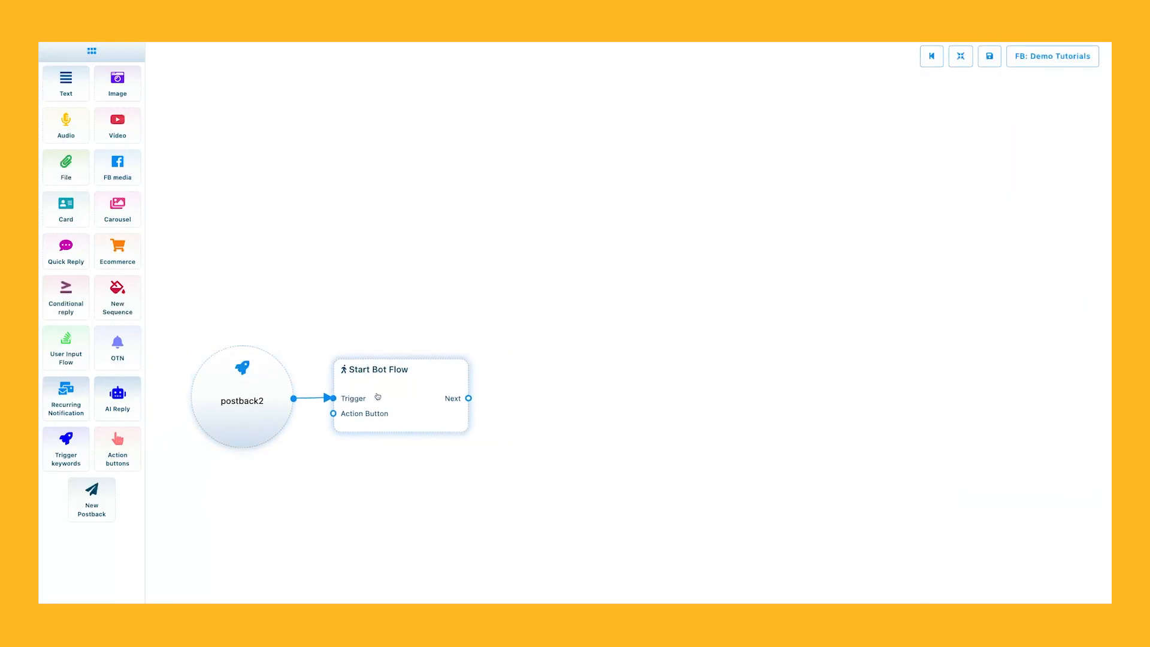
type("hi")
left_click(948, 185)
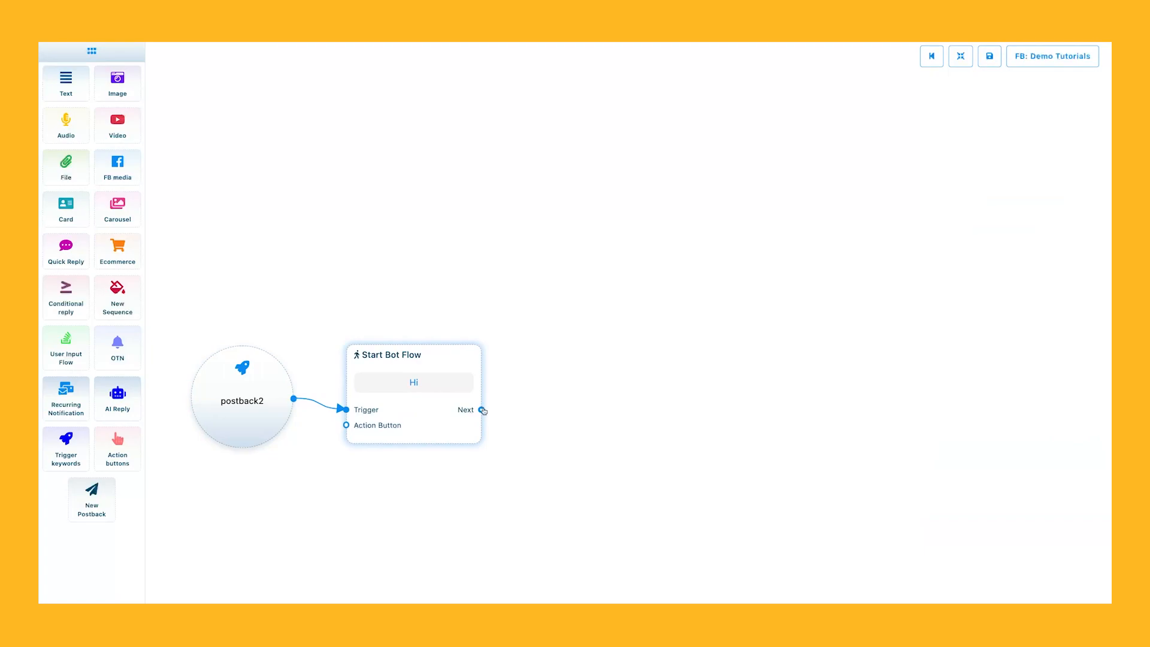
Step: Connect a Text block to the Start Bot Flow block's Next output and a Button block to the Text block's Buttons output
left_click_drag(483, 411, 542, 386)
left_click(574, 410)
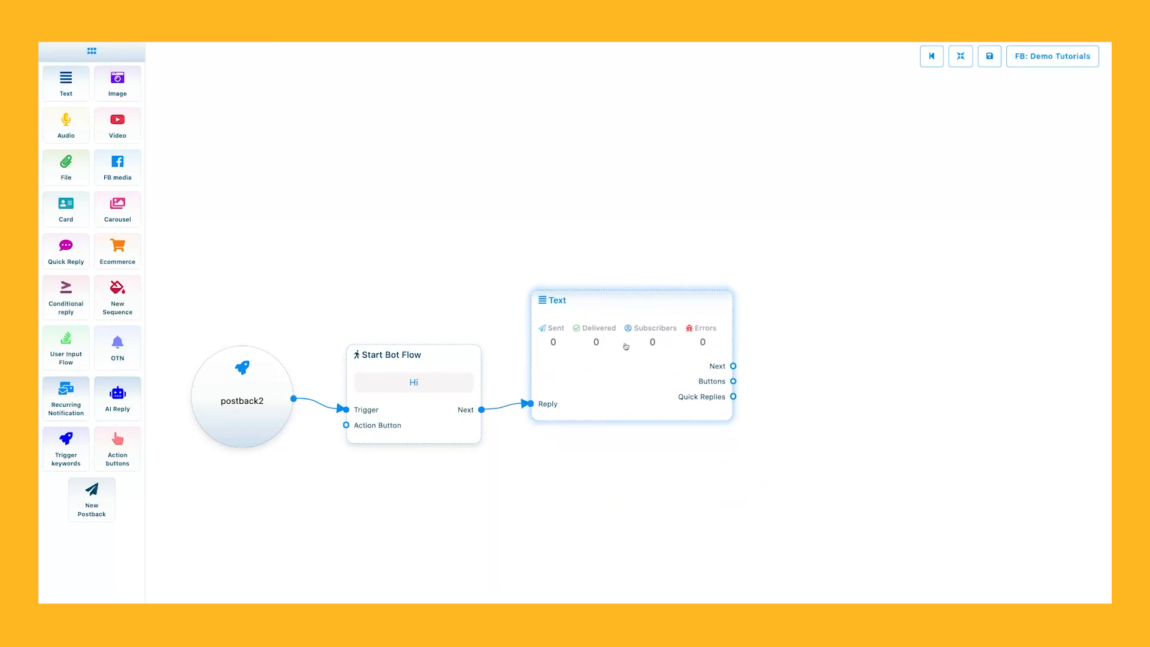
left_click_drag(734, 382, 775, 368)
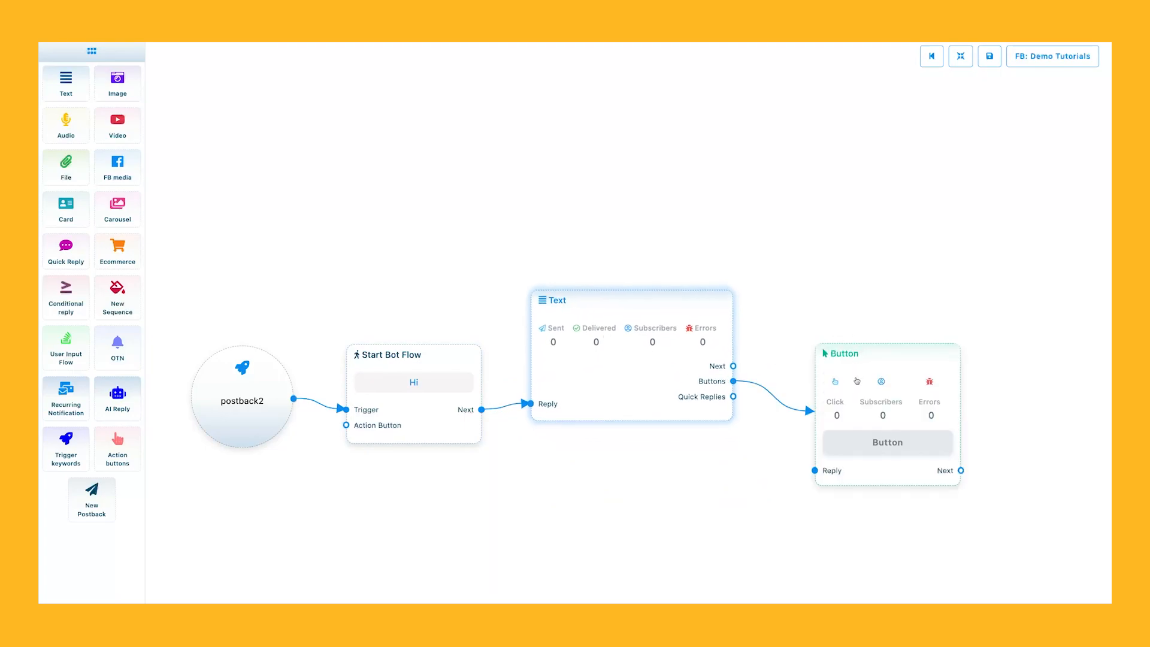
Step: Configure the Button block with the text "image" and the type New postback, and fit the flow to the canvas
double_click(870, 437)
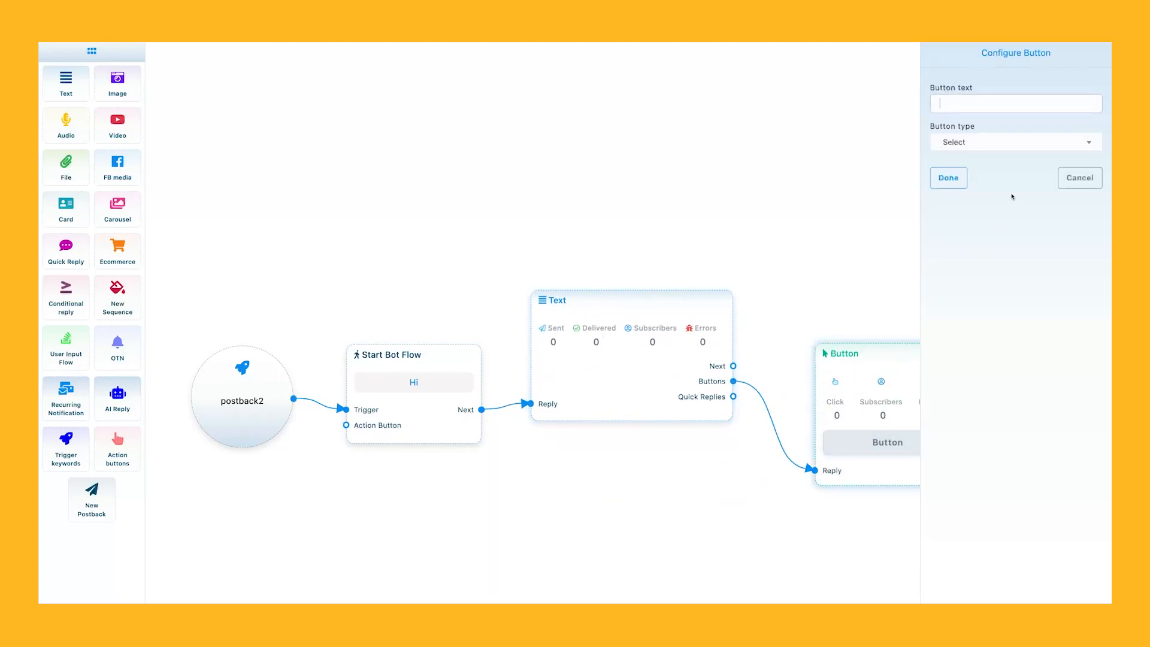
type("image")
left_click(994, 146)
left_click(972, 218)
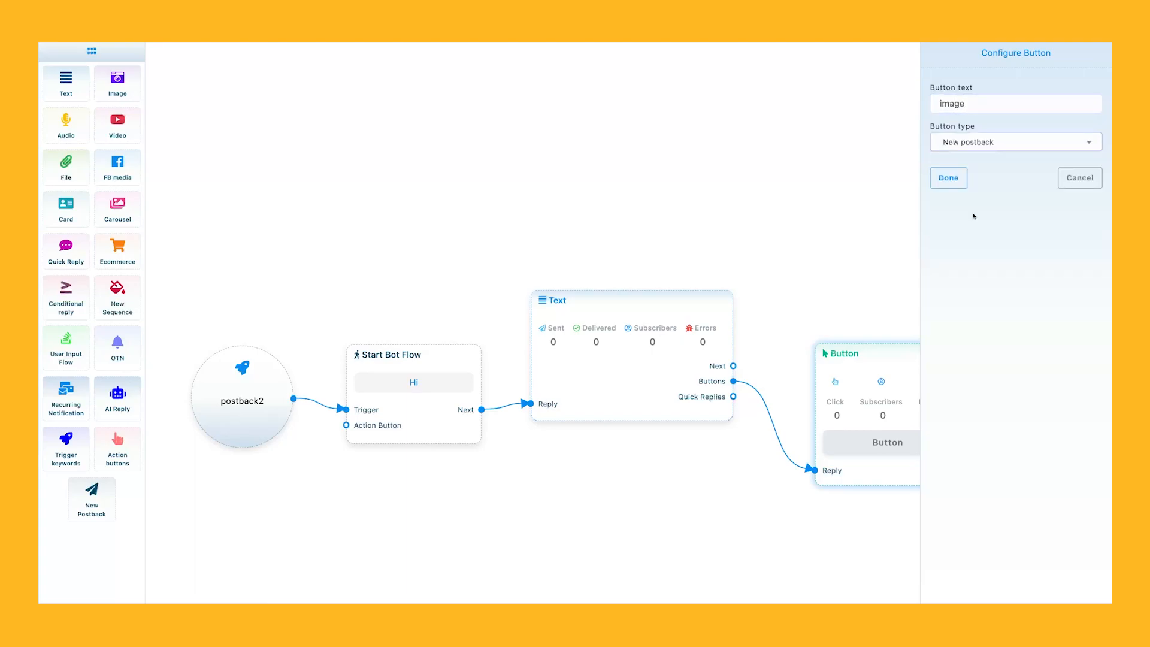
left_click(949, 178)
left_click(961, 56)
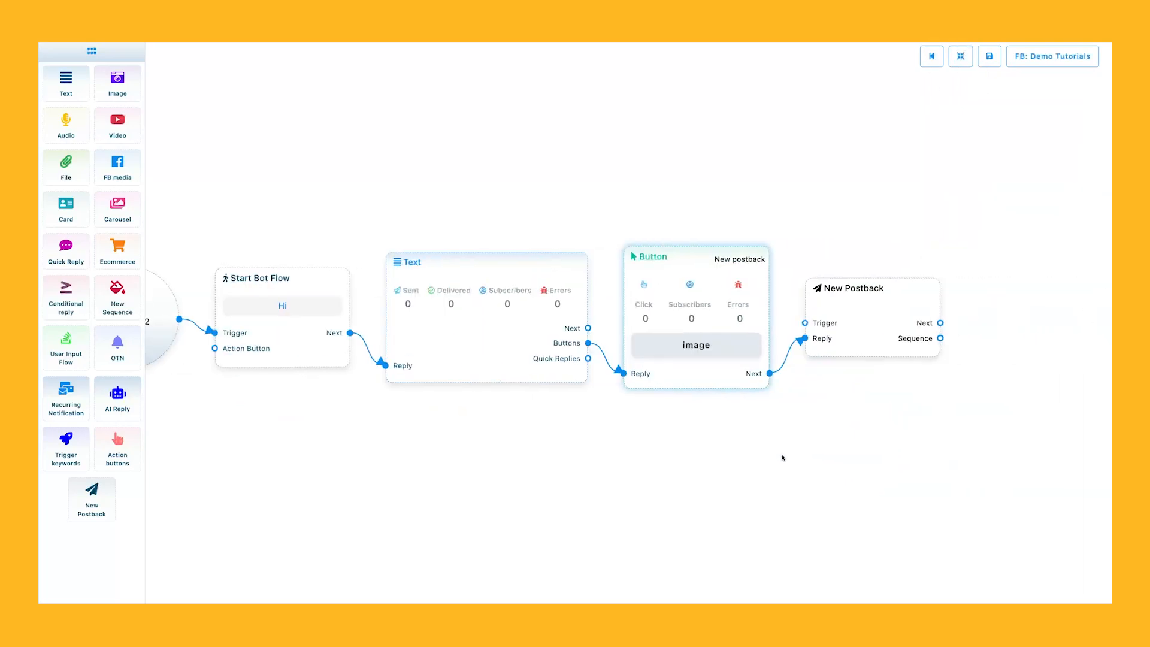
Step: Chain an Image, an Audio and a Text block after the New Postback block and arrange them in a row
left_click_drag(827, 458, 563, 470)
left_click_drag(731, 335, 796, 323)
left_click(827, 400)
left_click_drag(858, 395, 826, 316)
left_click_drag(707, 377, 798, 330)
left_click(827, 476)
left_click_drag(612, 470, 621, 380)
left_click_drag(727, 364, 758, 339)
left_click(886, 347)
left_click(779, 365)
left_click_drag(824, 397, 812, 308)
Step: Attach three Button blocks to the last Text block's Buttons output and choose an audio file for the Audio block
left_click_drag(983, 372, 743, 256)
left_click_drag(773, 281, 764, 199)
left_click_drag(659, 386, 777, 379)
left_click_drag(799, 409, 751, 380)
scroll(742, 413, "down", 1)
mouse_move(677, 420)
left_mouse_down()
mouse_move(650, 316)
mouse_move(683, 409)
left_mouse_up()
left_click_drag(725, 442, 751, 435)
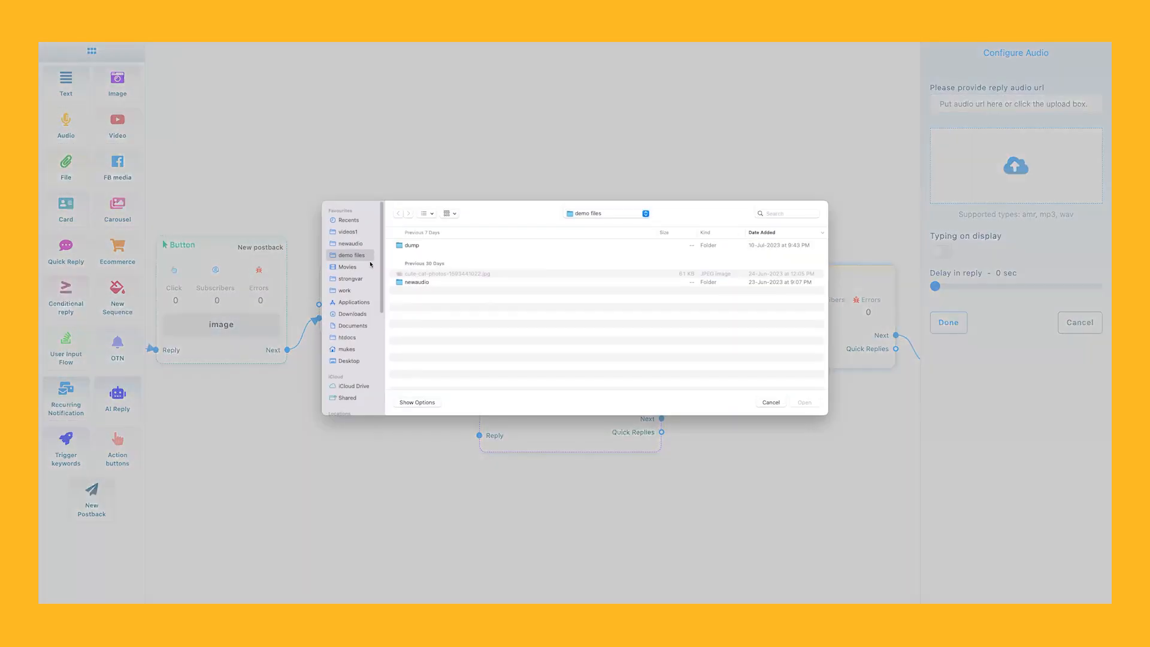
left_click(430, 319)
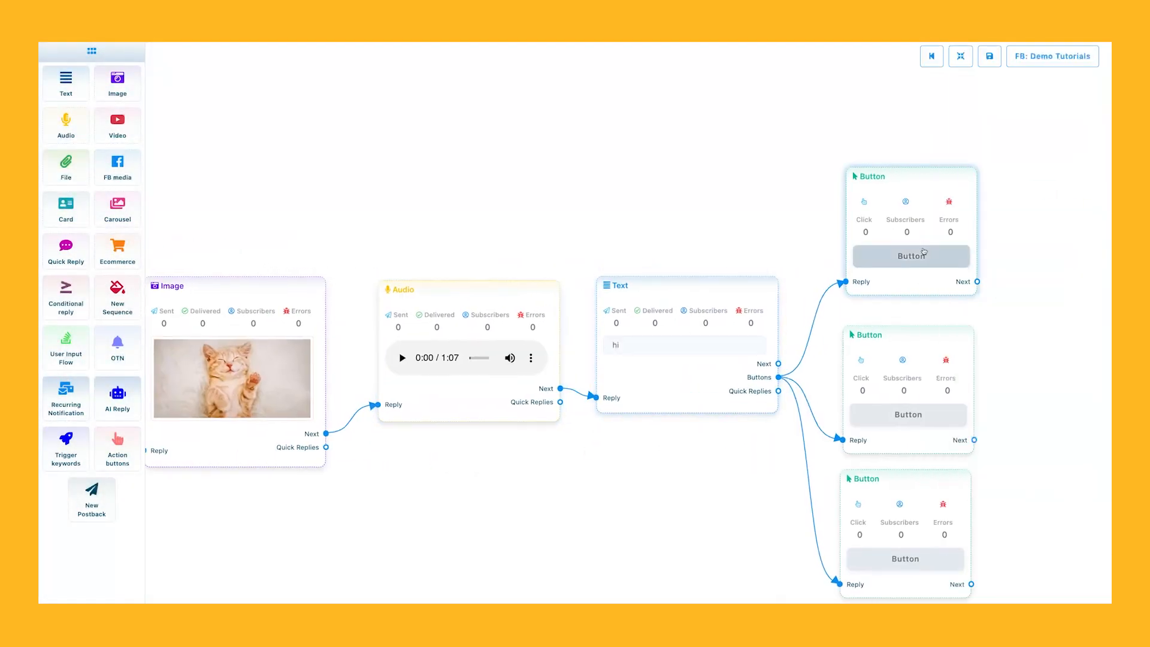
Step: Configure the first of the three buttons with the text "phone" and the type User phone
left_click(924, 252)
type("phone")
left_click(1013, 142)
scroll(971, 233, "down", 4)
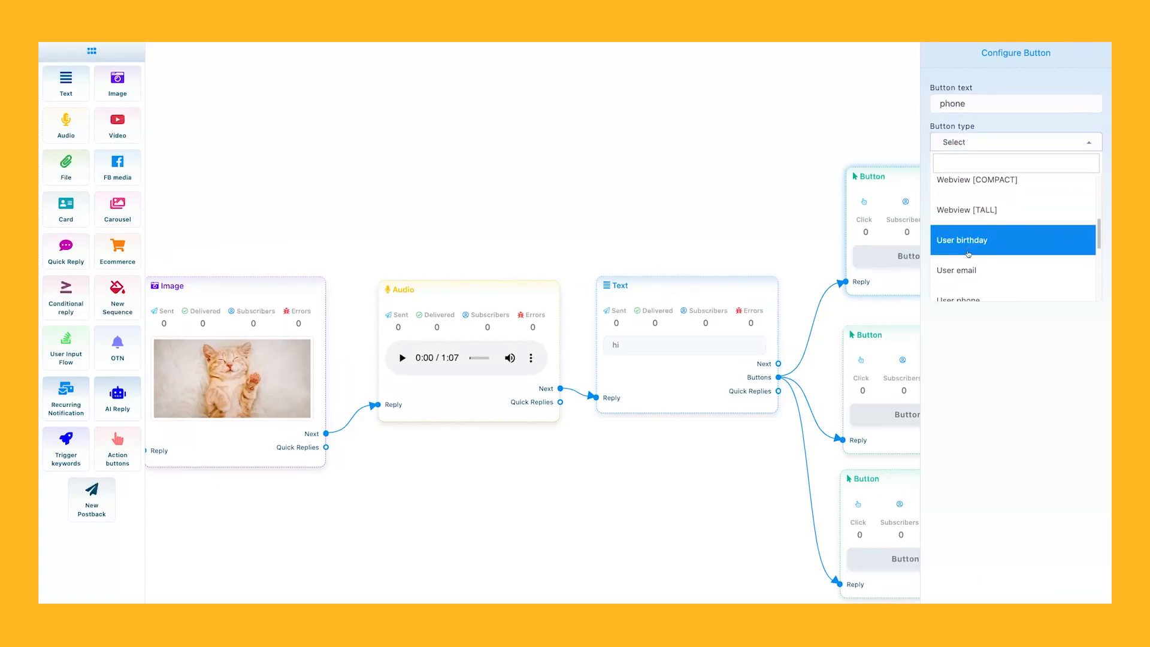
left_click(969, 245)
left_click(962, 176)
Step: Configure the second button with the text "chat" and the type Chat with robot
double_click(909, 413)
left_click(954, 99)
type("chat")
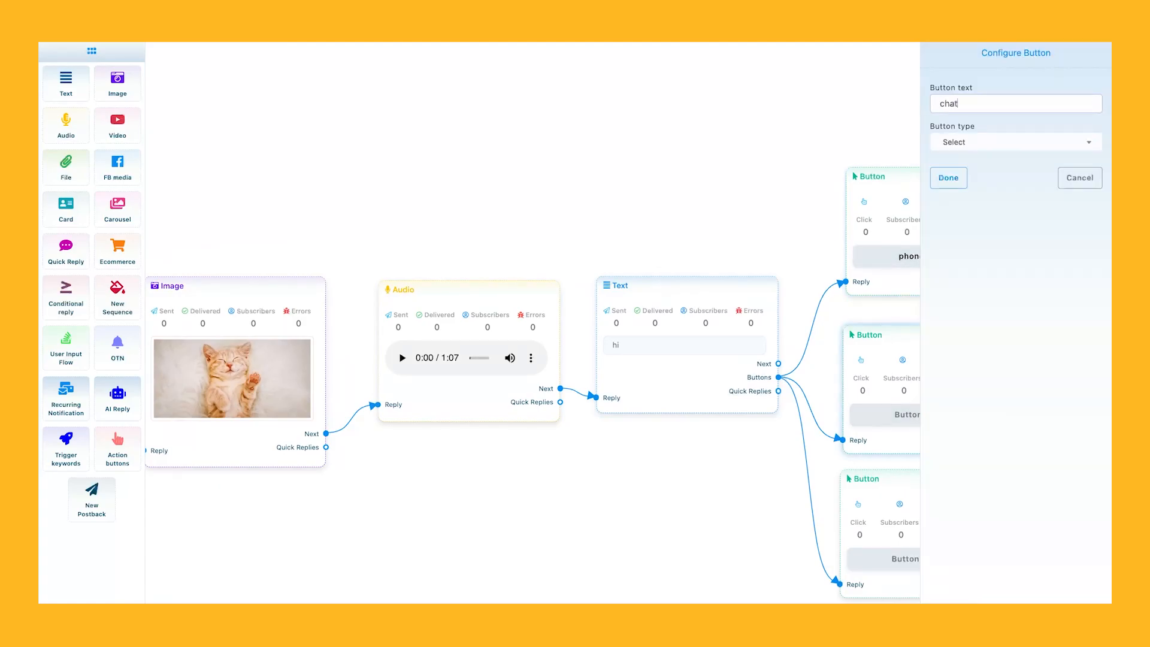
left_click(1013, 142)
left_click(976, 282)
left_click(948, 178)
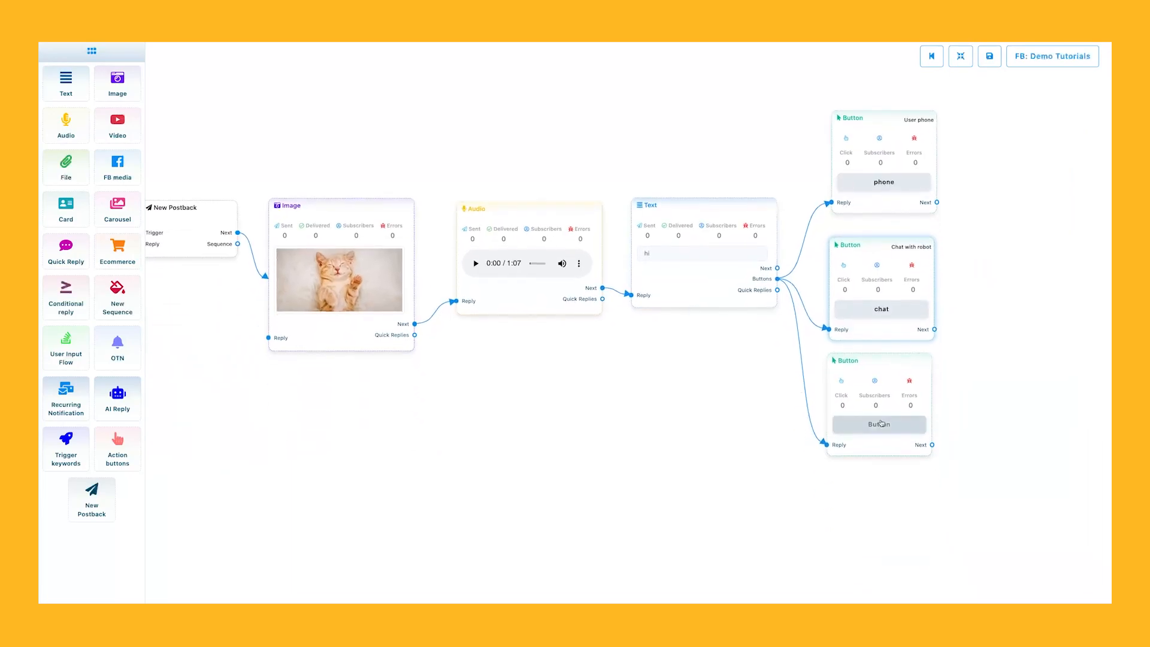
Step: Configure the third button with the text "url", the type Web URL and the address google.com
double_click(881, 423)
left_click(1012, 142)
scroll(970, 227, "down", 2)
left_click(959, 216)
left_click(1013, 181)
type("google.com")
left_click(965, 104)
type("url")
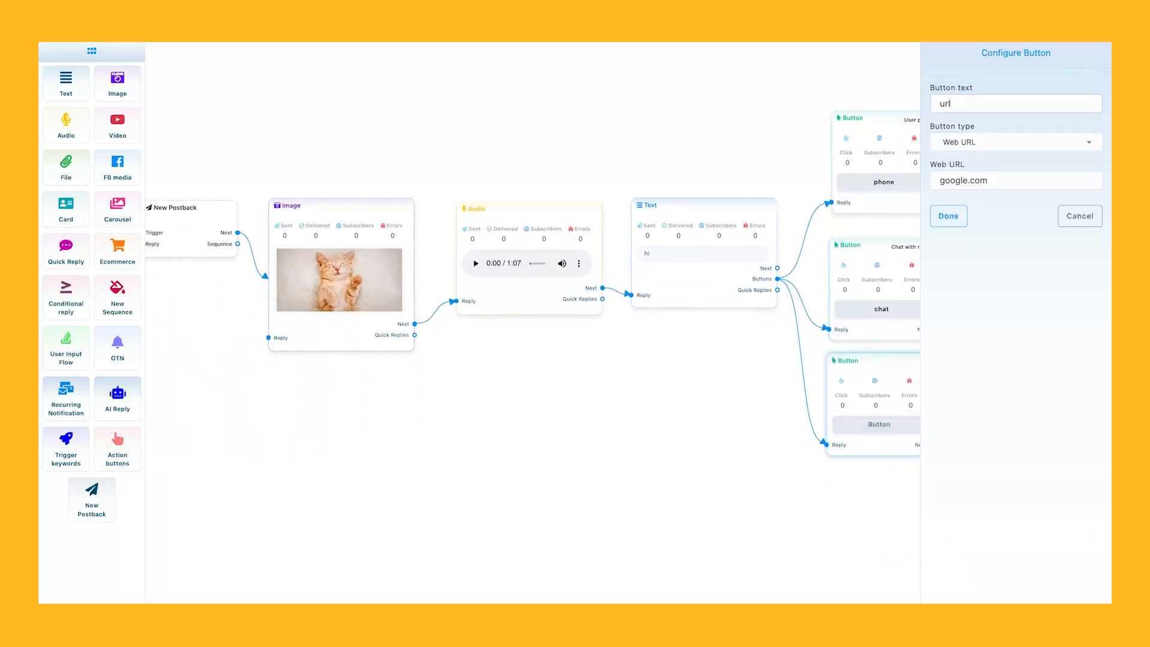
left_click(949, 216)
Step: Title the New Postback block "postbck" and save its configuration
left_click_drag(604, 384, 800, 484)
double_click(424, 333)
left_click(947, 116)
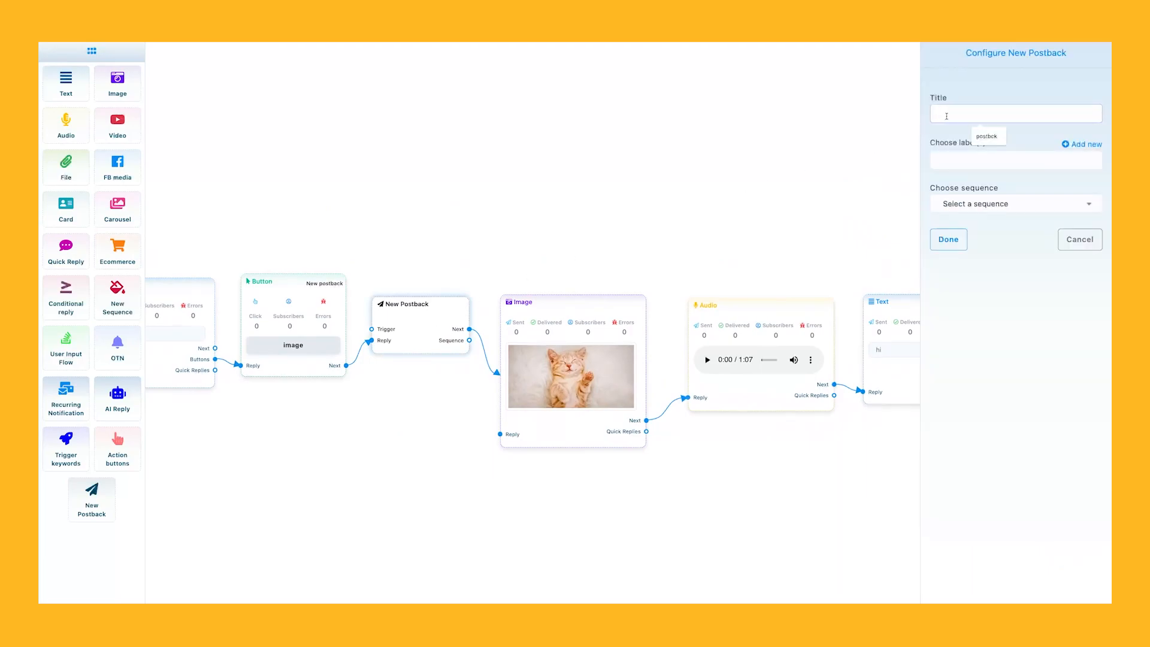
left_click(987, 136)
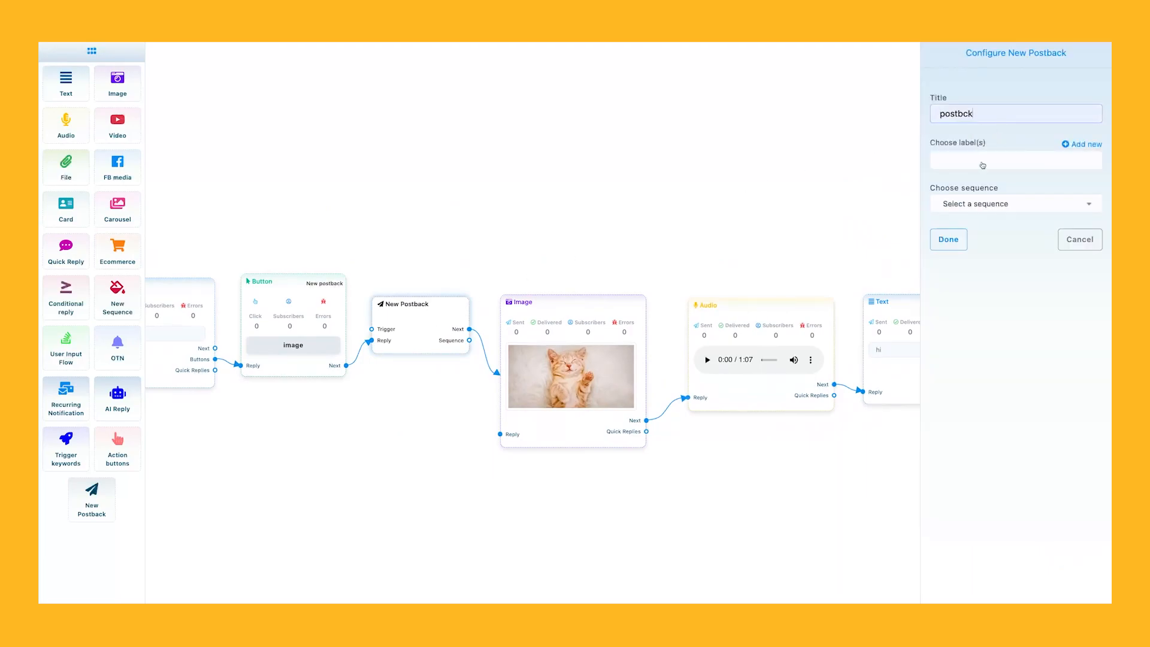
left_click(948, 239)
Step: Review the configurations of the "image" button and the first Text block, and look over the whole flow
left_click_drag(811, 248, 959, 244)
left_click_drag(580, 245, 624, 266)
double_click(481, 318)
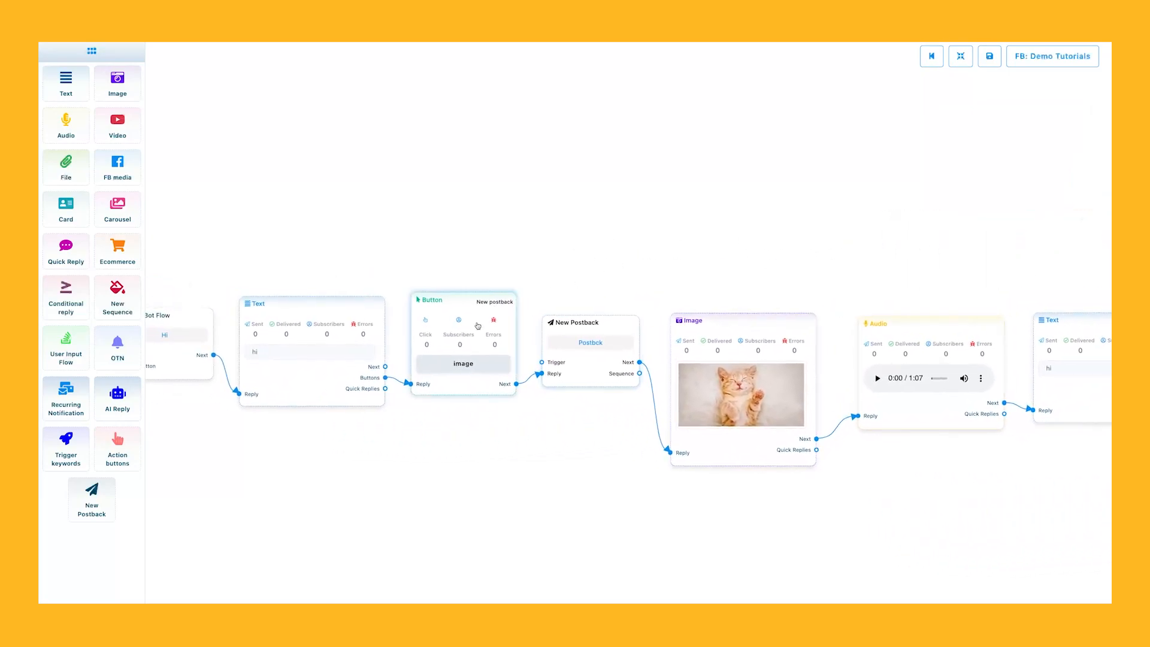
left_click(948, 177)
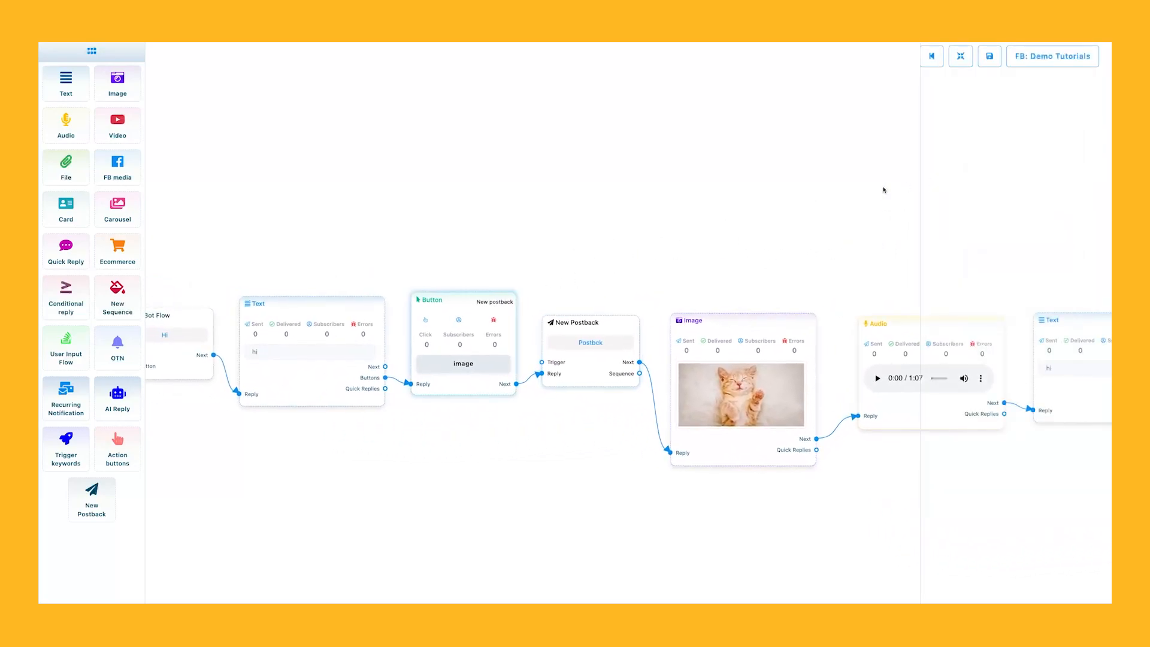
double_click(321, 339)
left_click(949, 313)
left_click_drag(840, 244, 414, 240)
left_click_drag(670, 226, 635, 234)
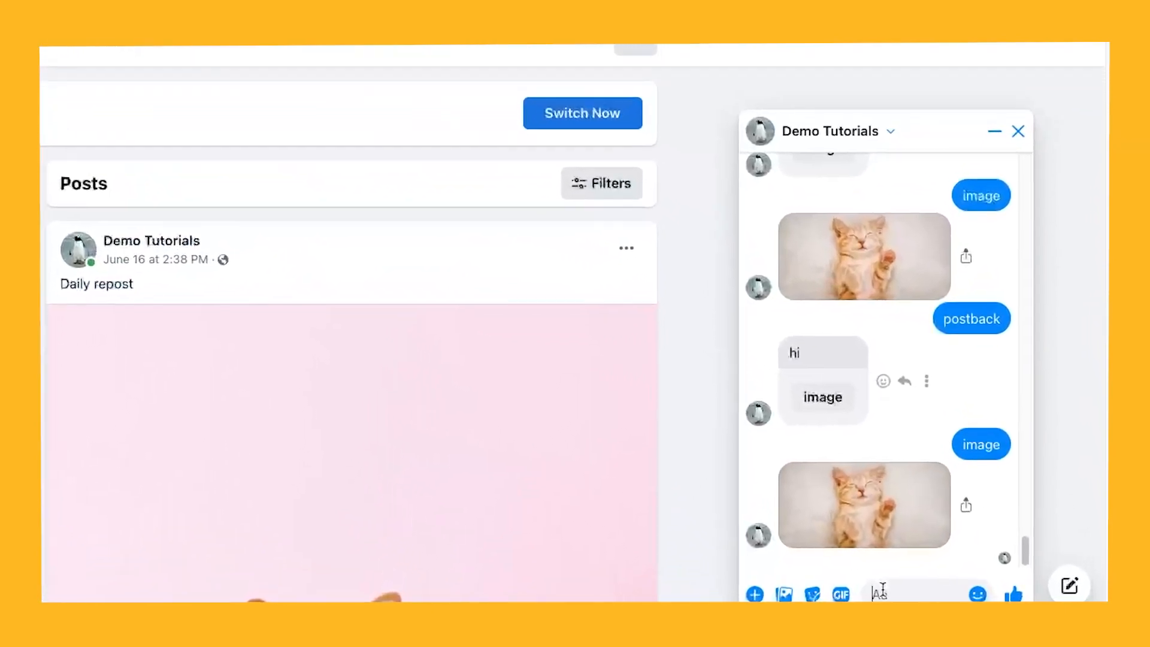
Step: Test the bot by sending "postback2" in the Demo Tutorials Facebook chat and choosing the "image" and "chat" buttons
left_click(882, 592)
type("pos")
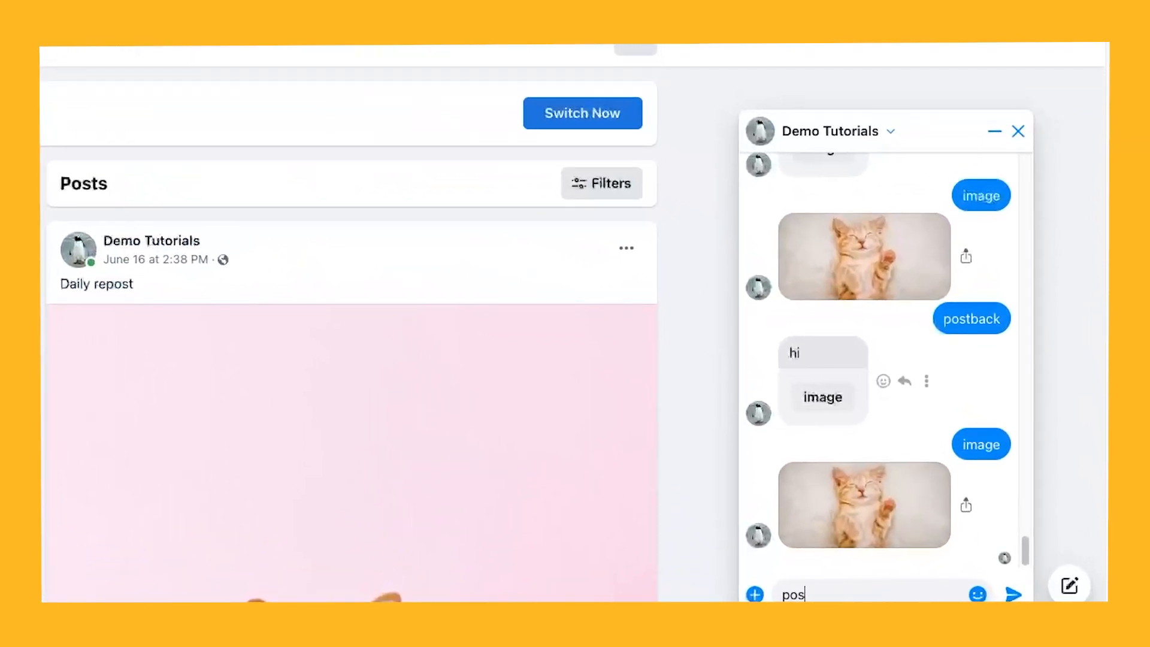
type("tback2")
key("Return")
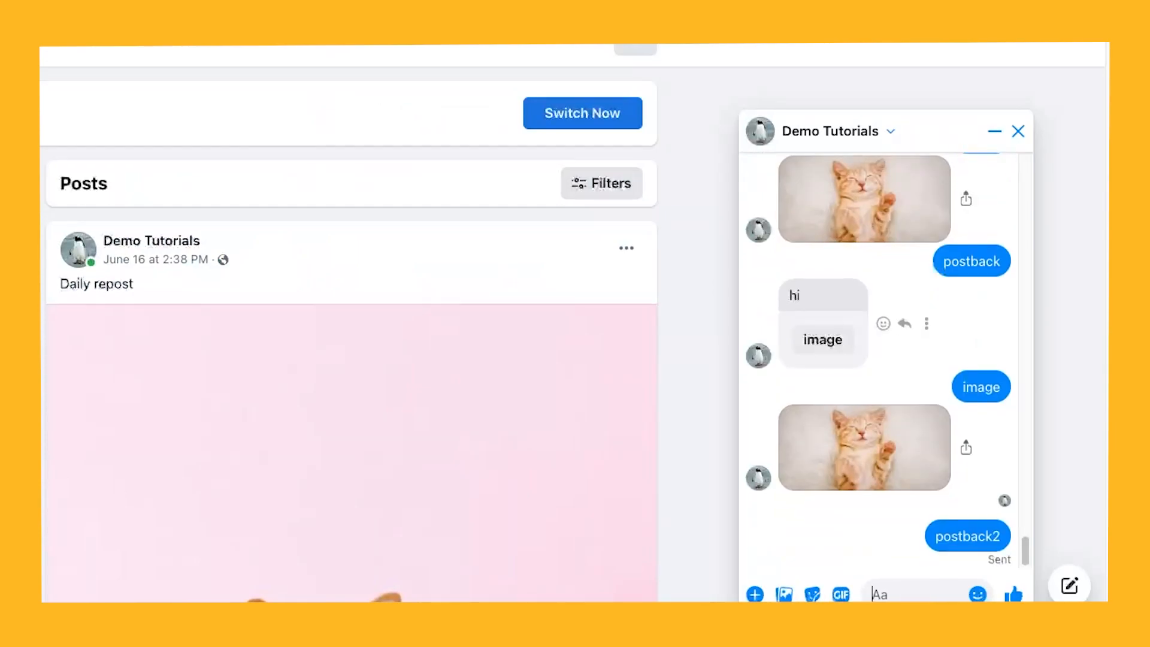
left_click(831, 520)
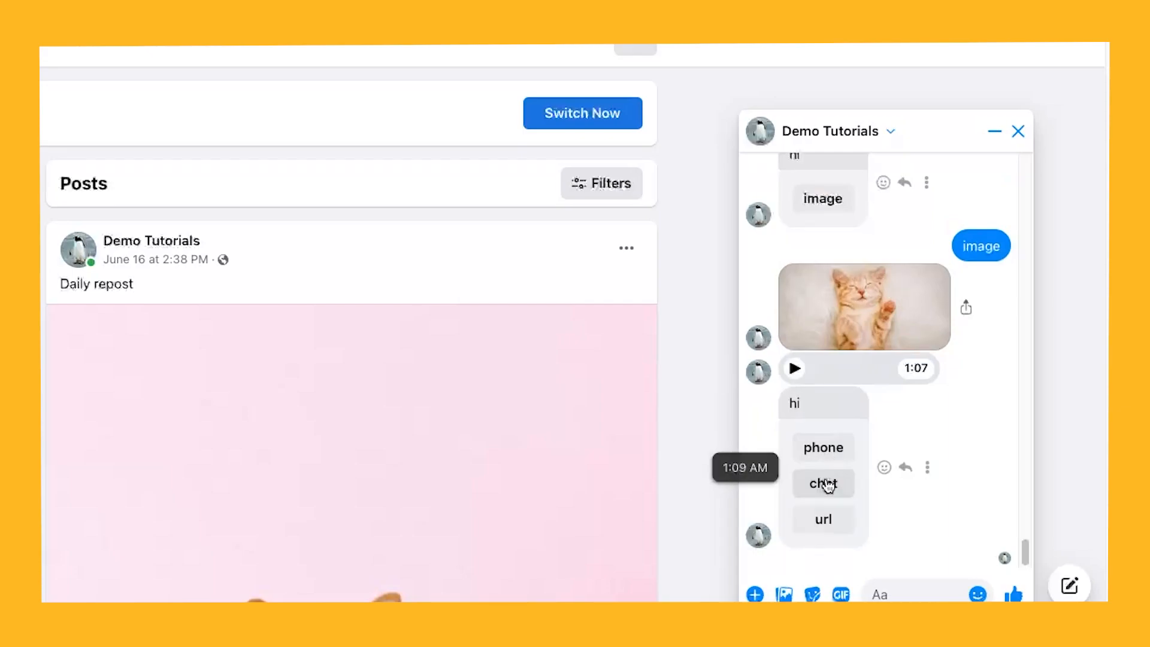
left_click(834, 485)
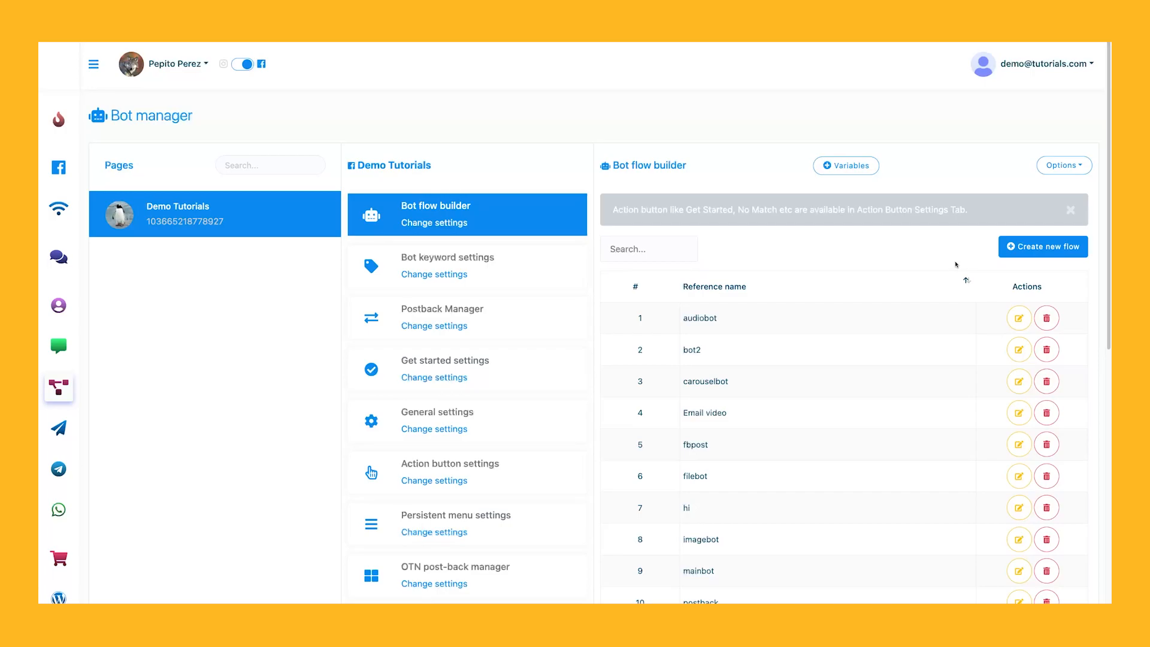
Step: Create a new bot flow with a trigger block set to the keyword "quickreply1"
left_click(1043, 247)
left_click_drag(66, 446, 414, 372)
left_click(960, 56)
double_click(351, 326)
left_click(1013, 108)
type("quickreply1")
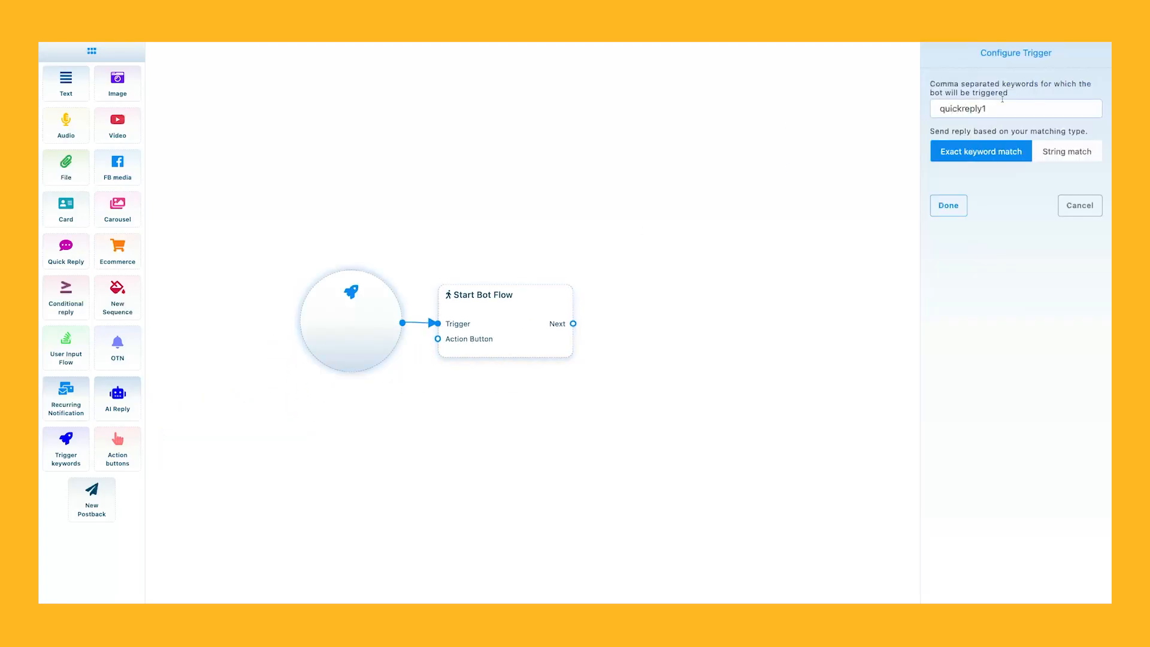
left_click(948, 205)
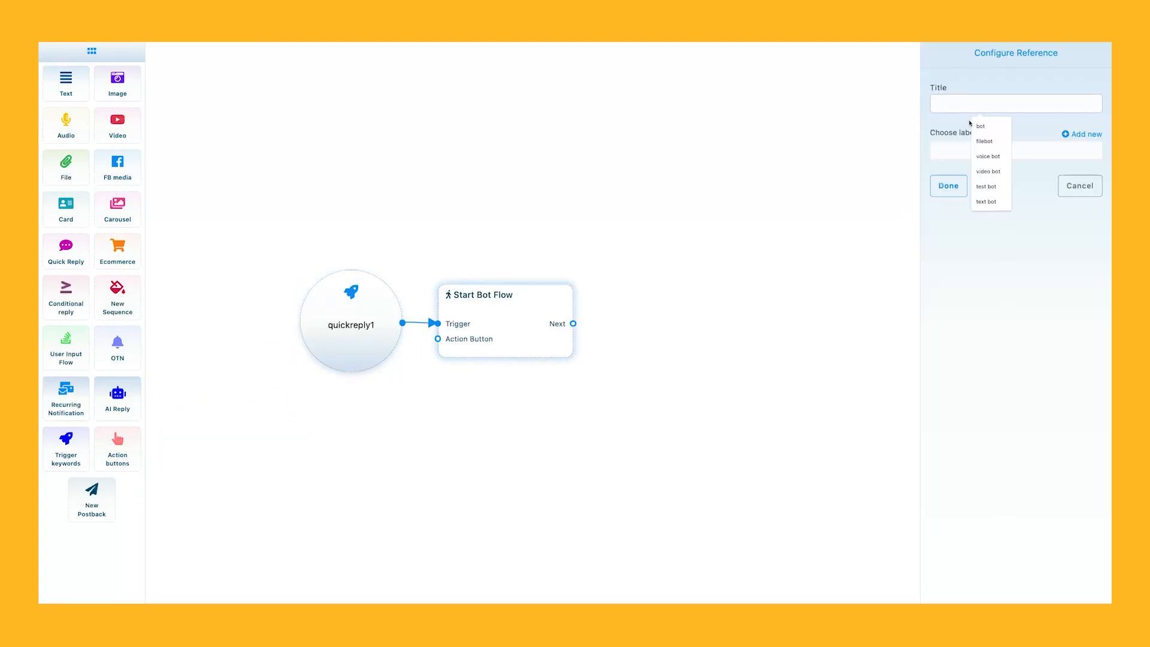
Step: Title the Start Bot Flow block "bot" and connect a Text block with a Quick Reply block after it
left_click(989, 124)
left_click(948, 185)
left_click_drag(612, 334, 637, 311)
left_click(662, 330)
left_click_drag(692, 342, 650, 288)
left_click_drag(820, 378, 897, 295)
Step: Configure the Quick Reply block with the quick reply type Email
double_click(959, 375)
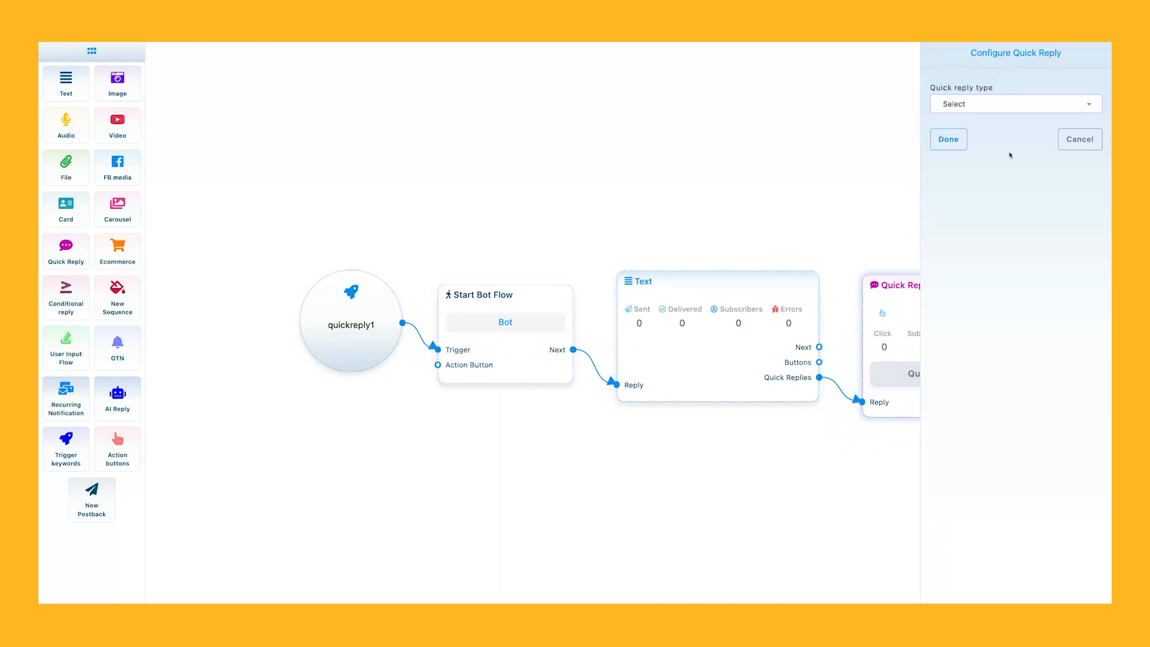
left_click(977, 103)
left_click(955, 205)
left_click(948, 139)
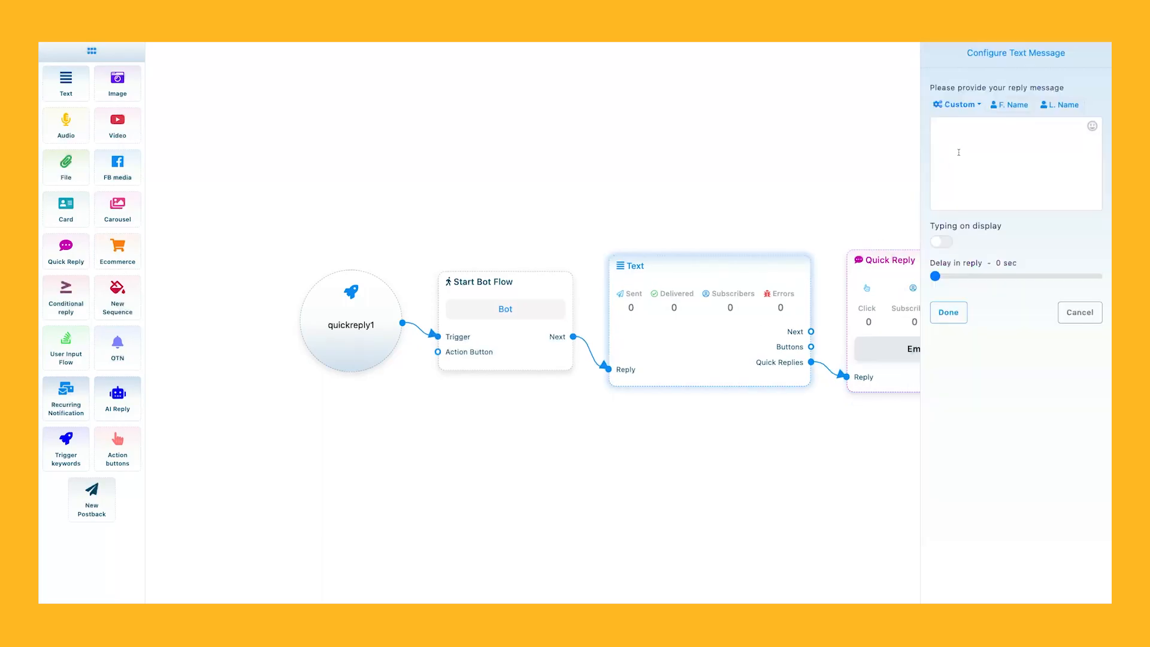
Step: Set the Text block's reply message to "hi" and save the flow
type("hi")
left_click(948, 312)
left_click(990, 56)
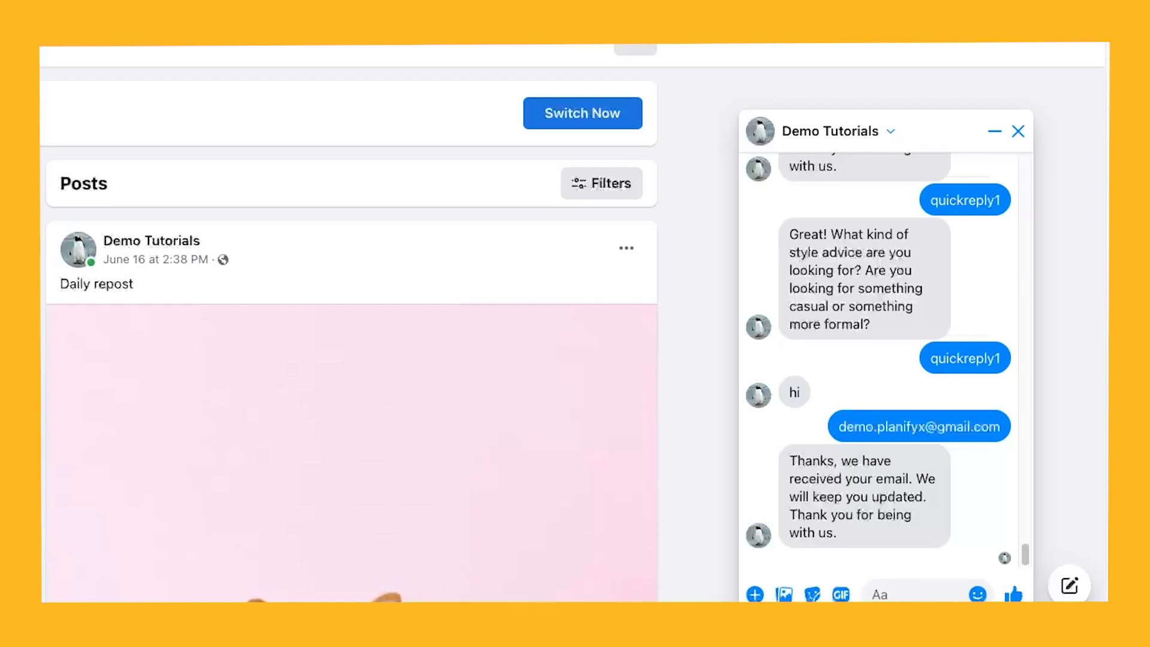
Step: Switch to the Demo Tutorials Facebook chat and test the bot by sending "quickreply1" and choosing the suggested e-mail address
type("quic")
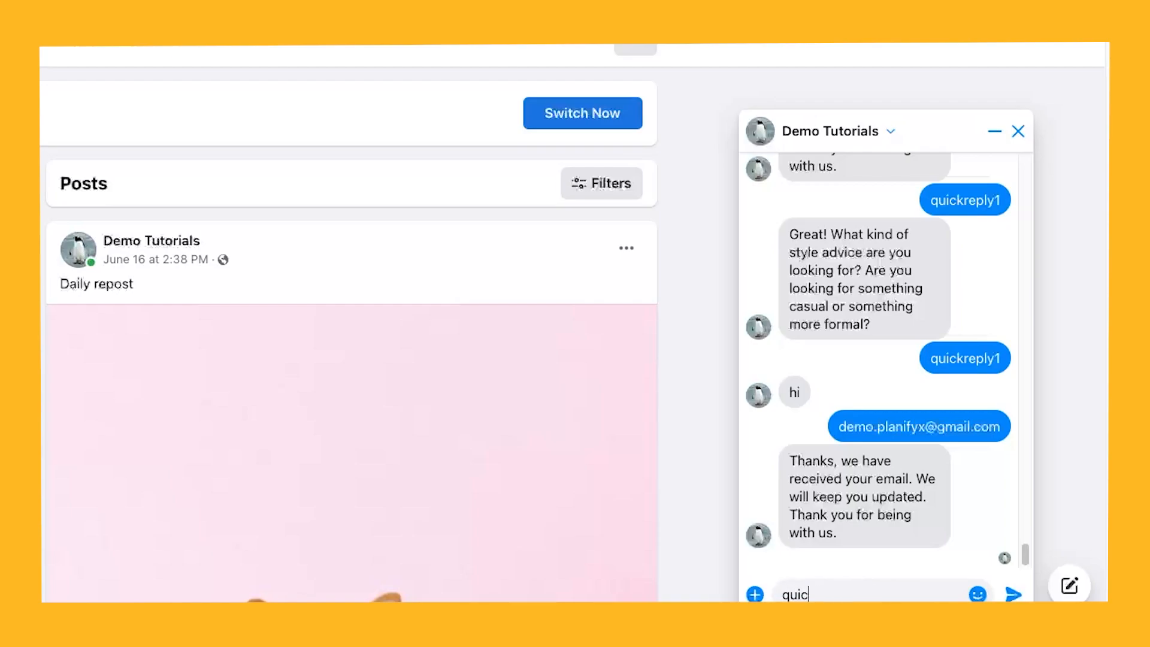
type("kreply1")
key("Return")
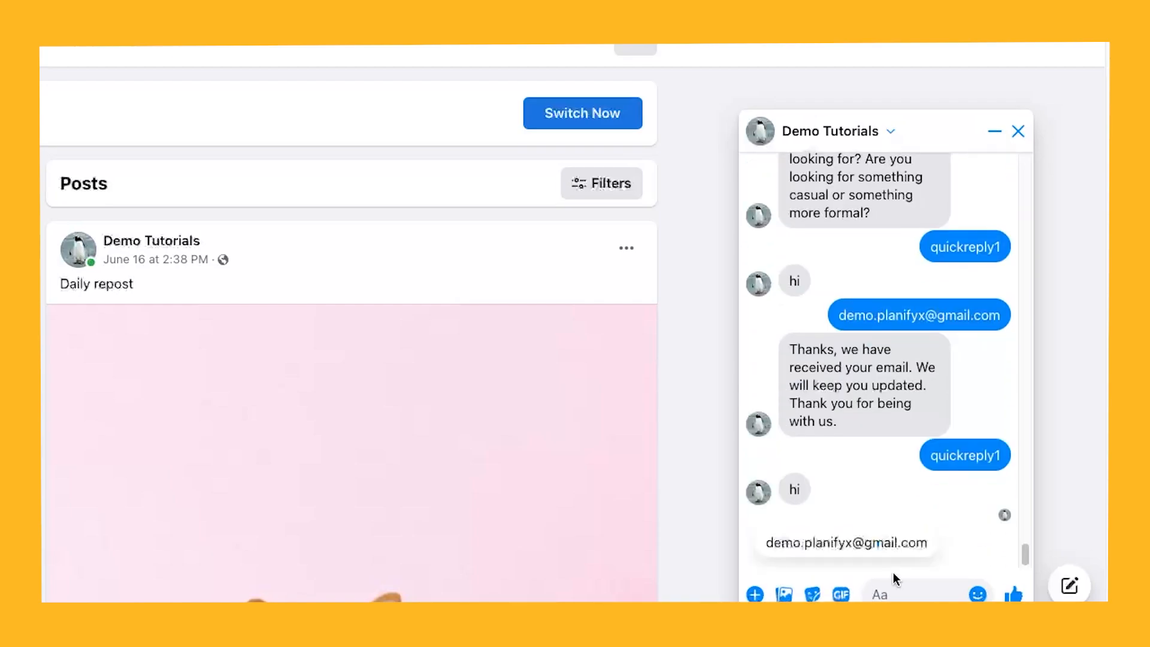
left_click(872, 545)
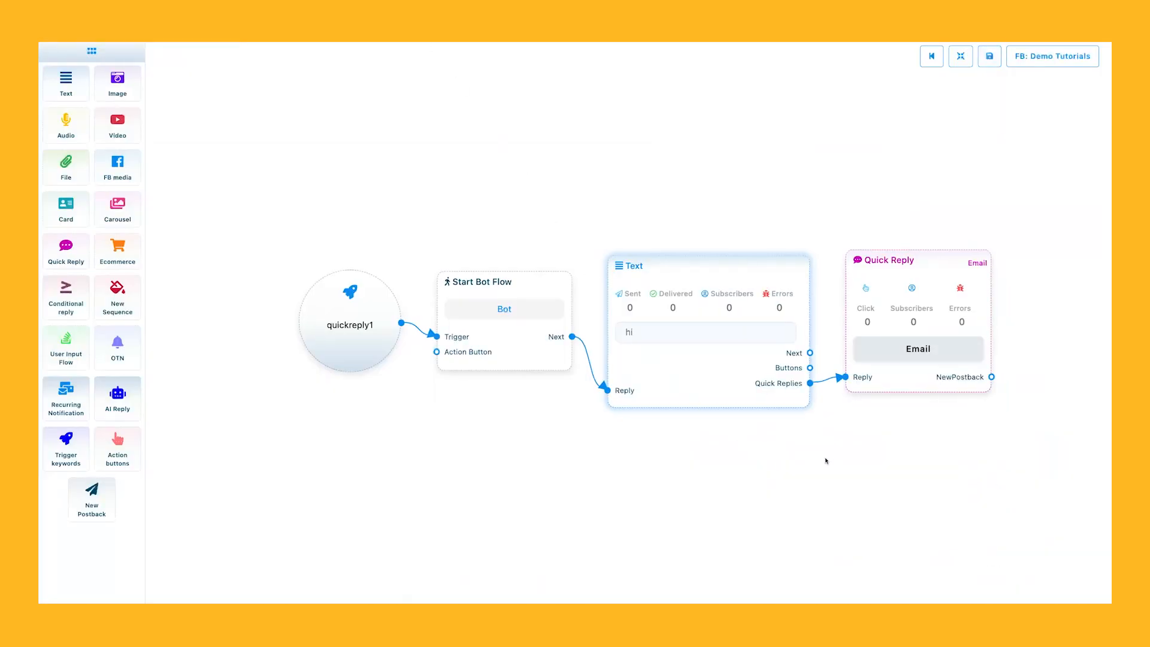
Step: Change the Quick Reply block's type to New Postback and give it the button text "hi"
left_click_drag(826, 462, 648, 461)
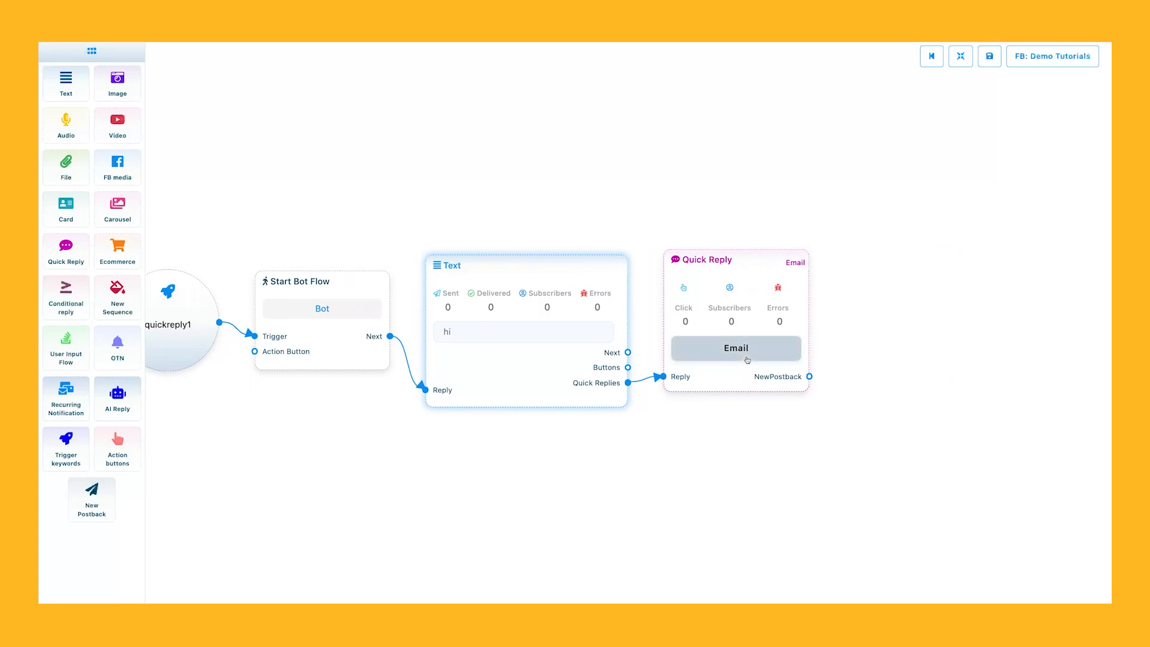
left_click_drag(754, 410, 737, 415)
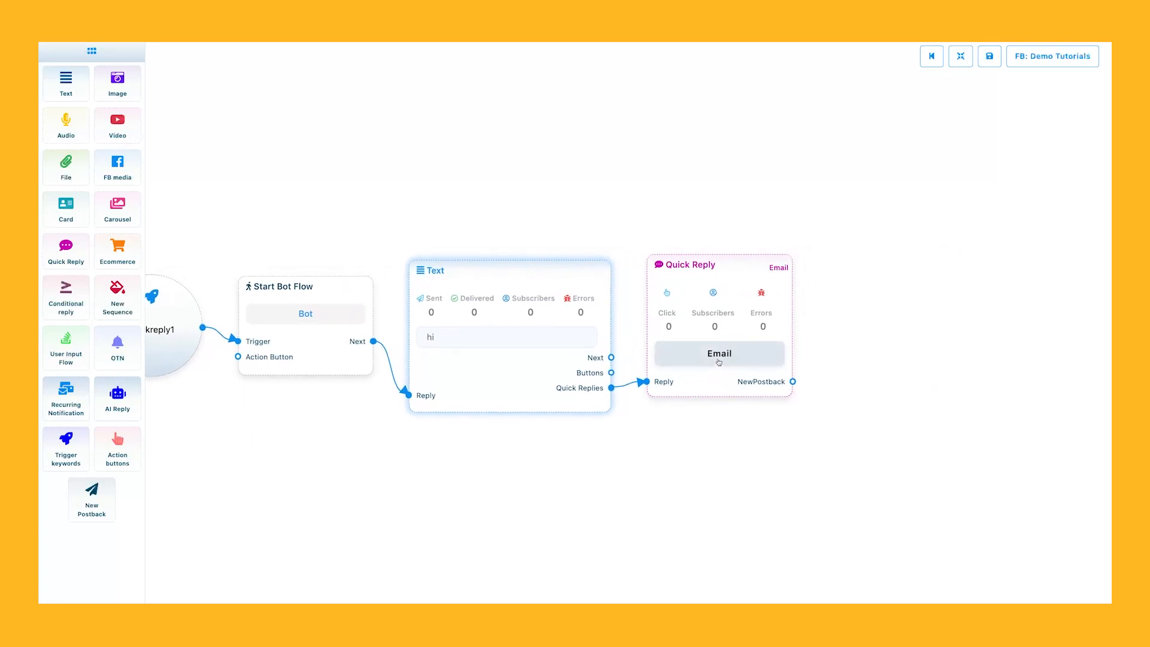
double_click(721, 358)
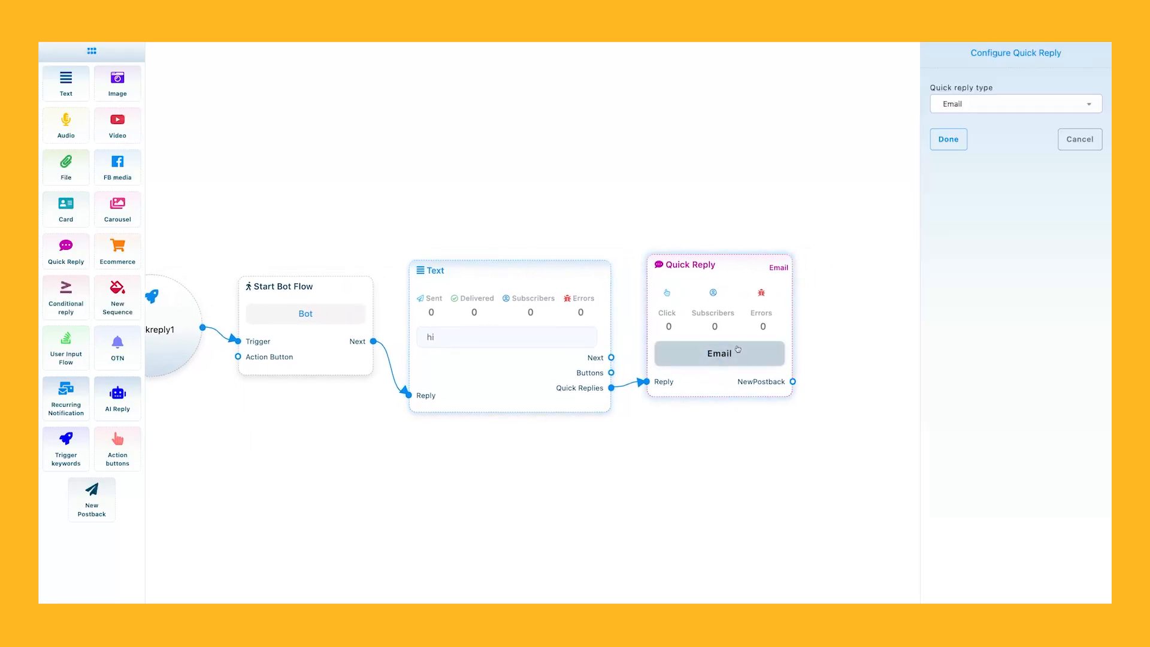
left_click(972, 108)
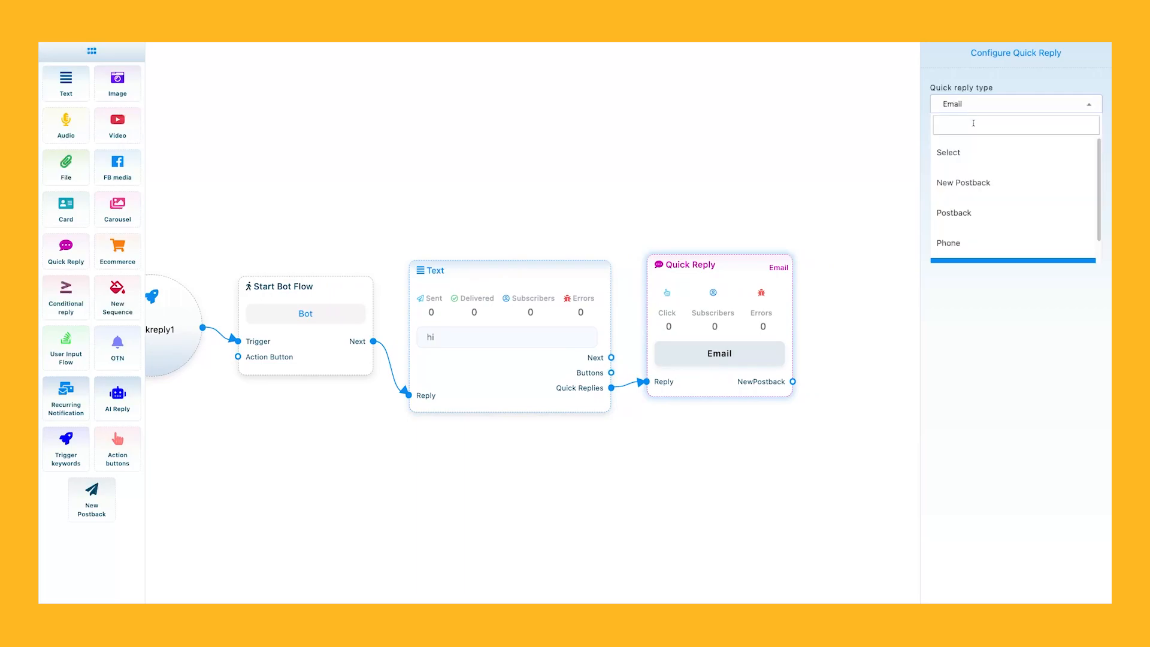
left_click(964, 182)
left_click(962, 145)
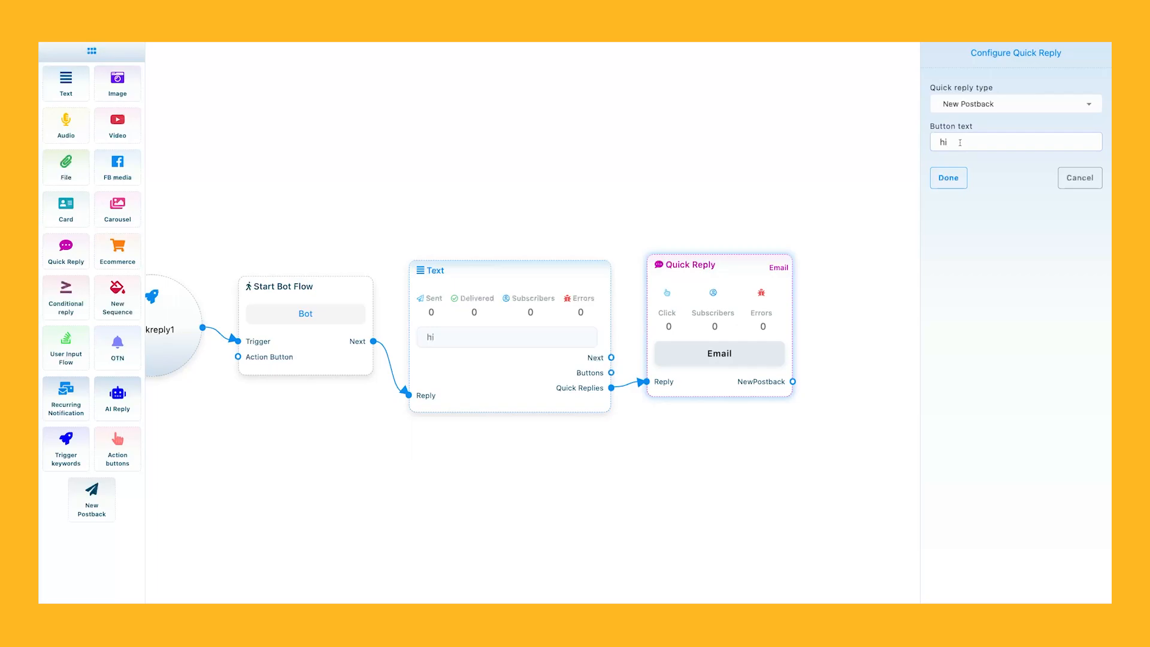
left_click(952, 177)
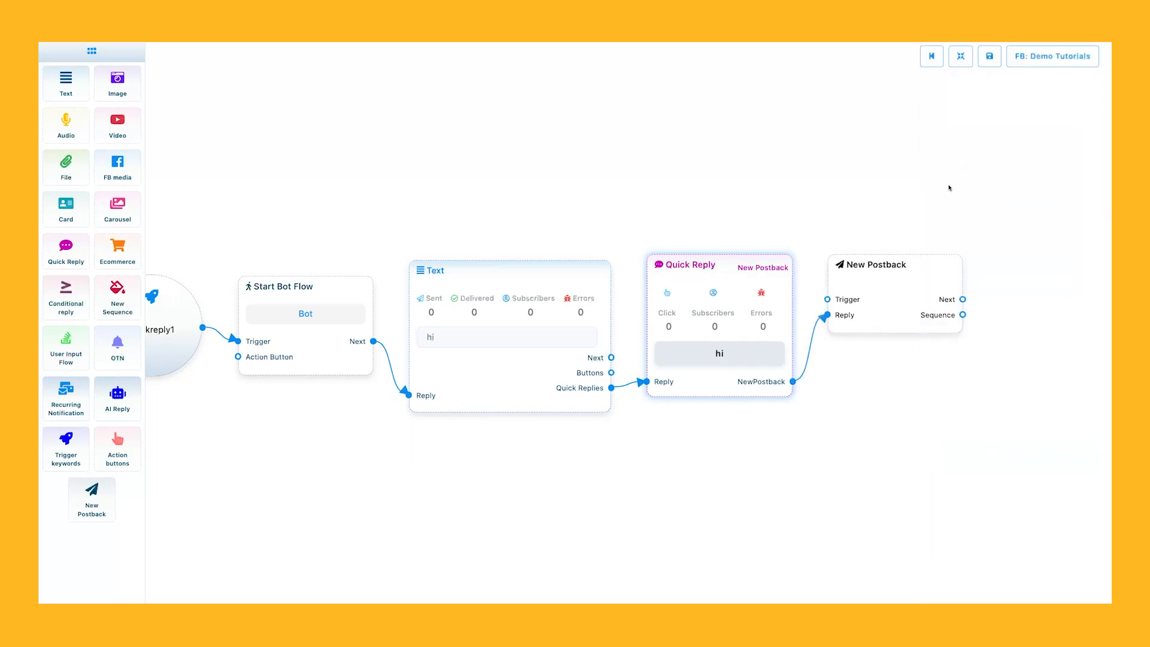
Step: Title the New Postback block "image" and assign New Sequence as its sequence
left_click(917, 293)
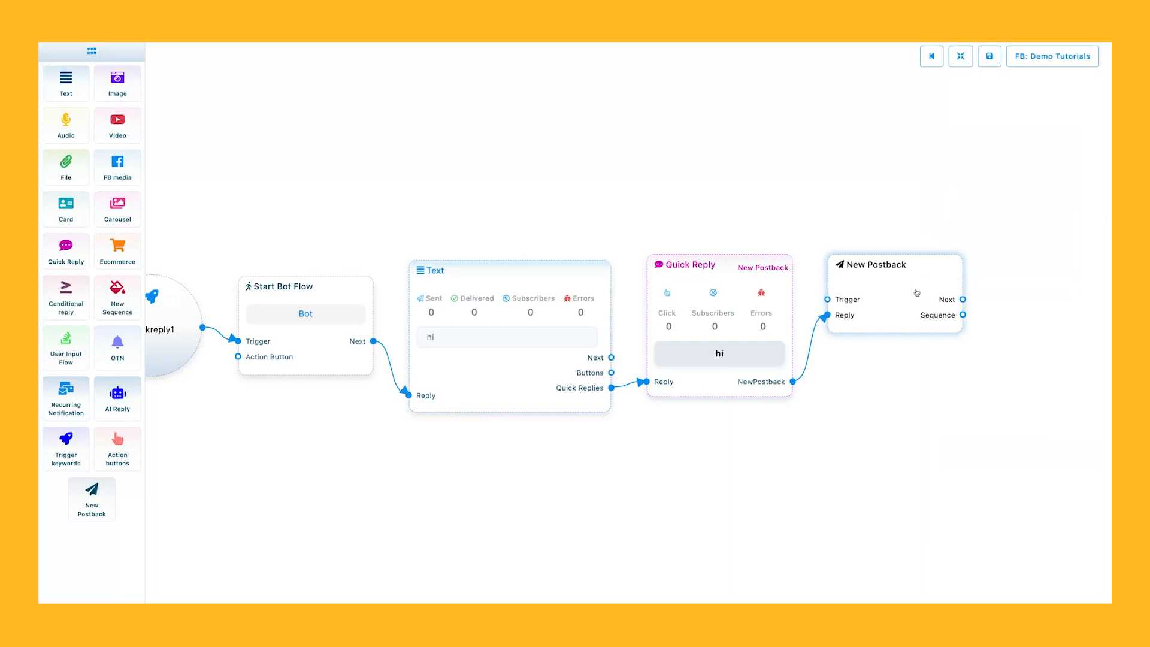
double_click(917, 293)
left_click(964, 109)
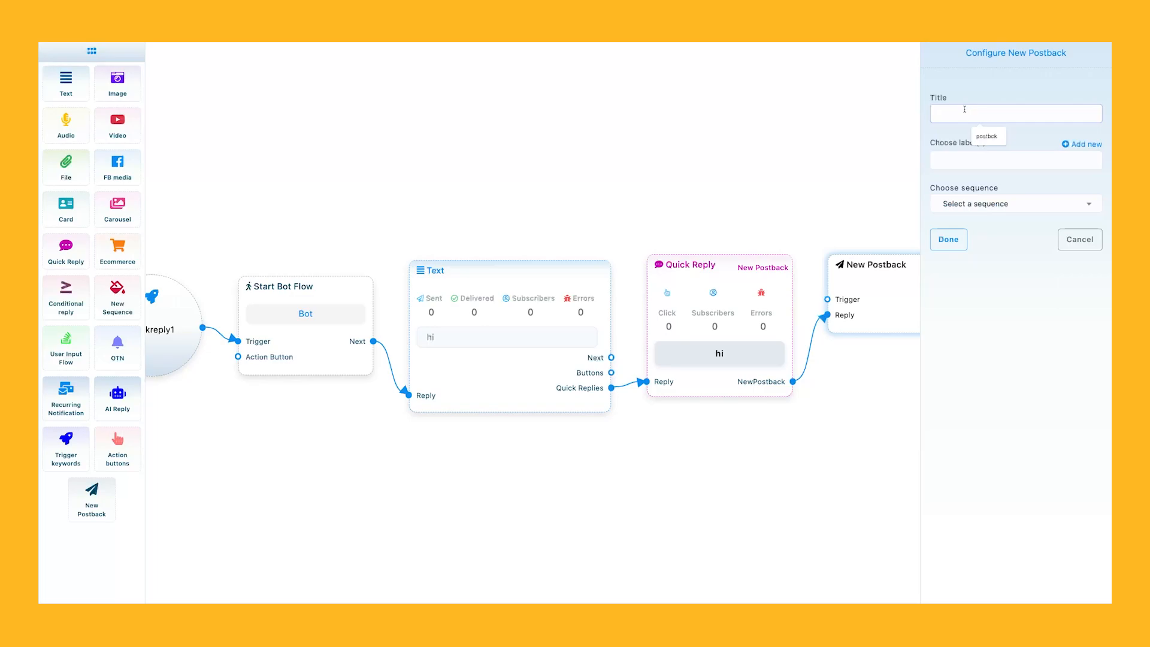
type("image")
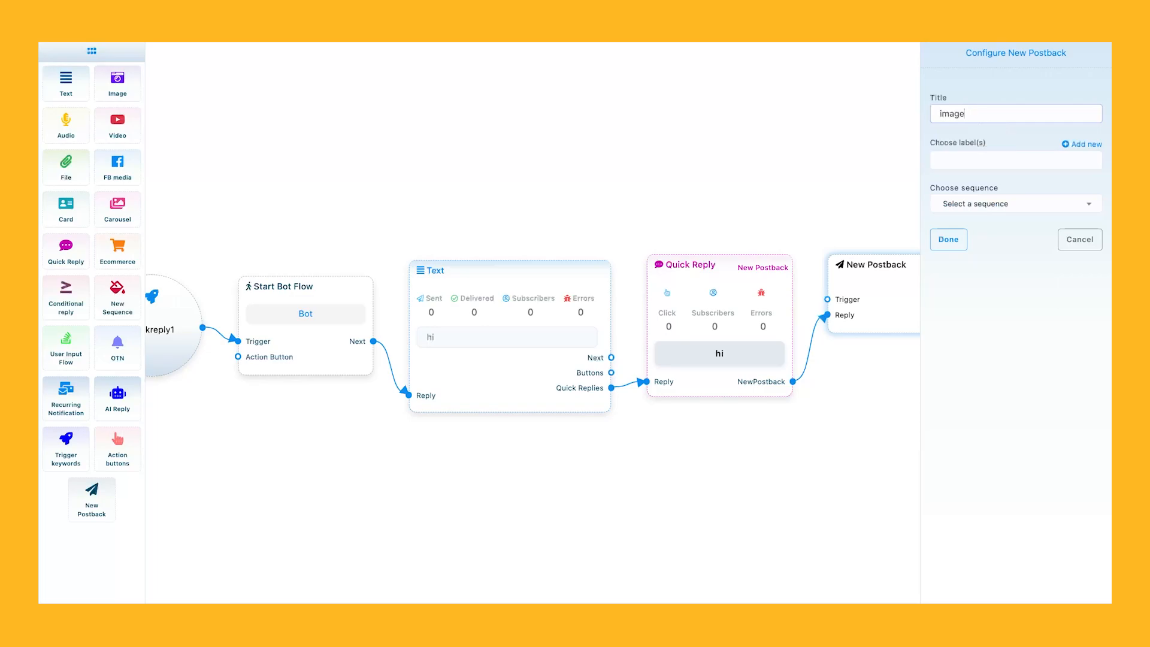
left_click(964, 203)
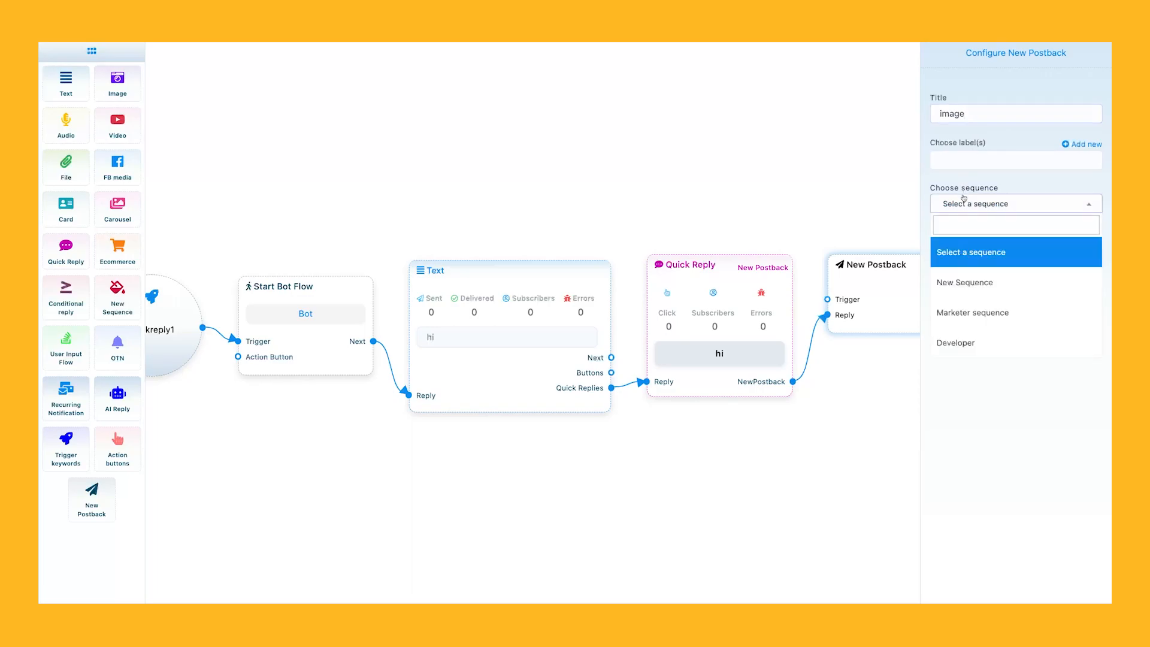
left_click(975, 293)
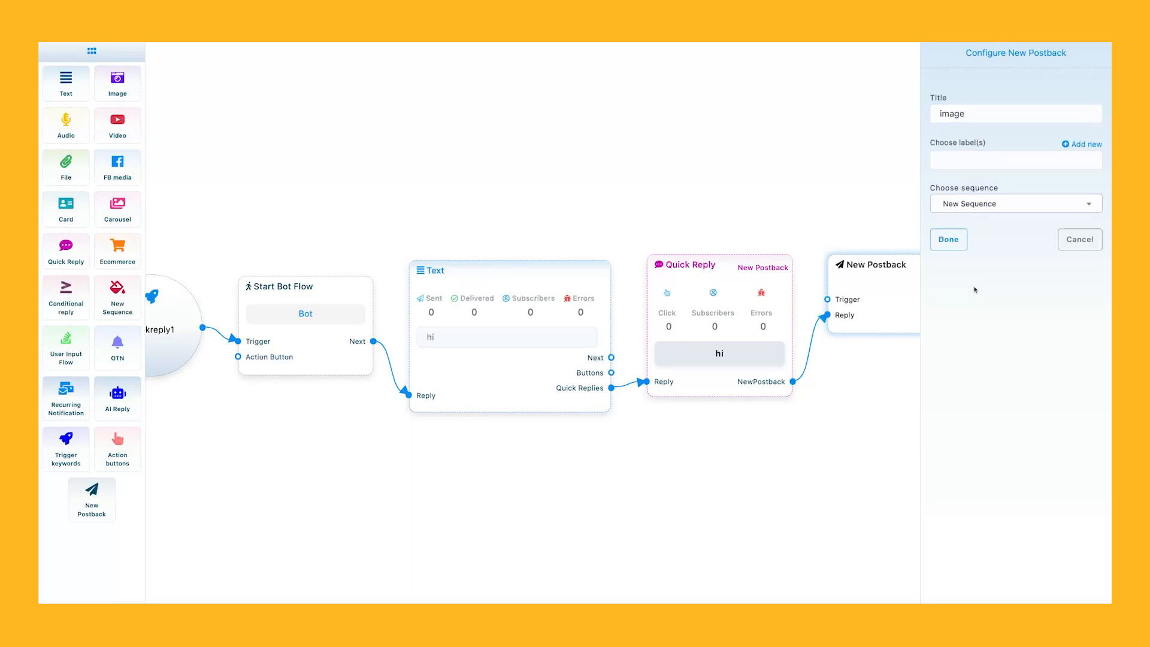
left_click(961, 238)
Step: Review the title and sequence settings of the "image" New Postback block
left_click_drag(1057, 390, 570, 351)
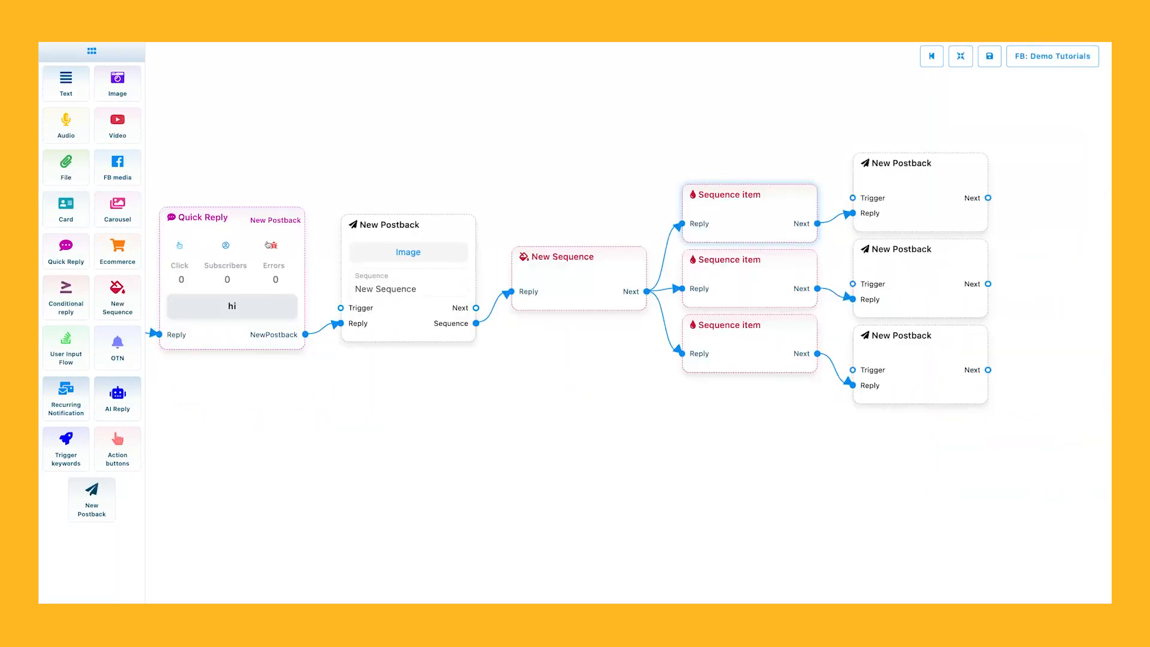
double_click(413, 256)
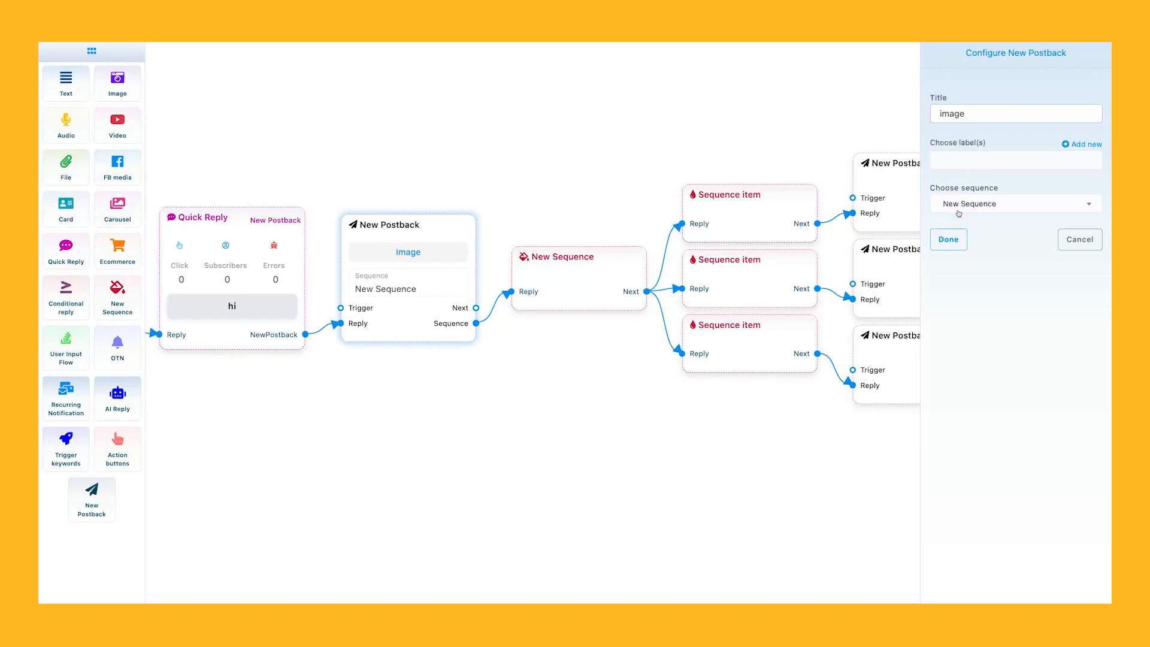
double_click(965, 114)
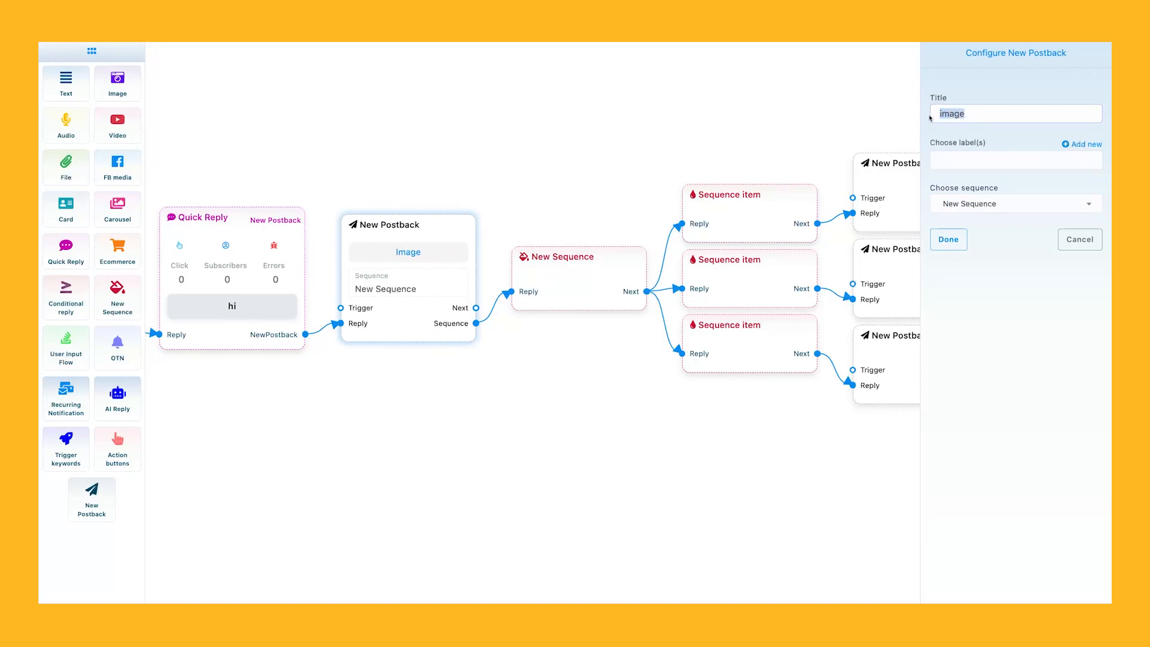
left_click(948, 239)
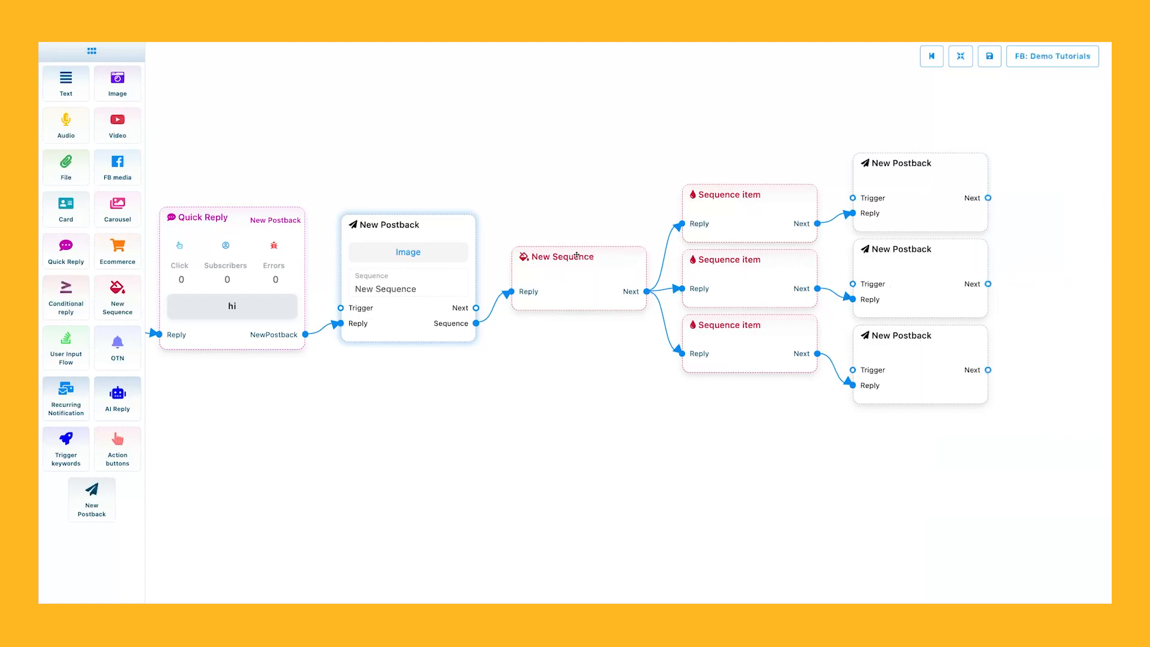
Step: Configure the first Sequence item as promotional within 24 hours with a delay of 1 min
double_click(705, 224)
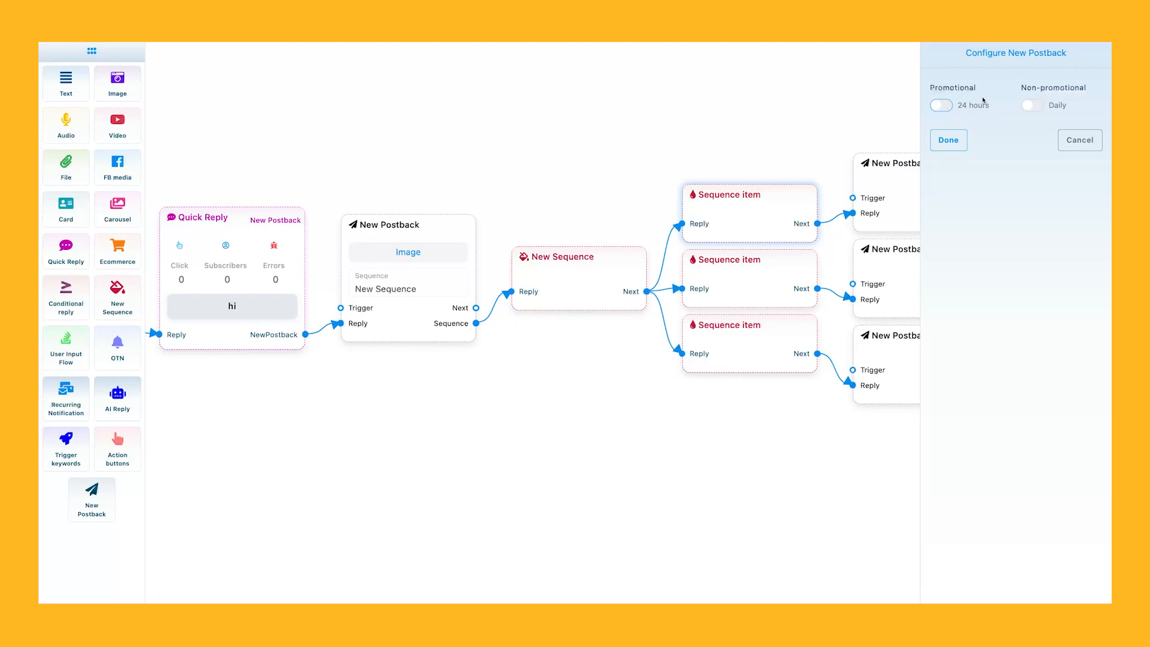
left_click(1032, 106)
left_click(943, 106)
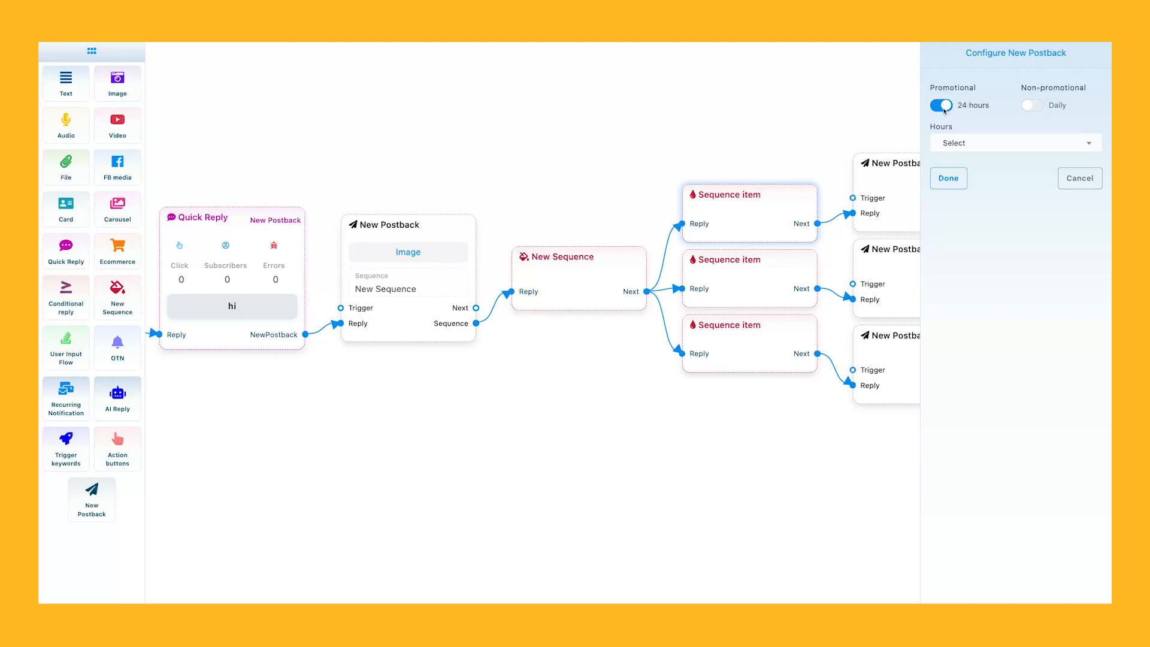
left_click(952, 144)
left_click(961, 217)
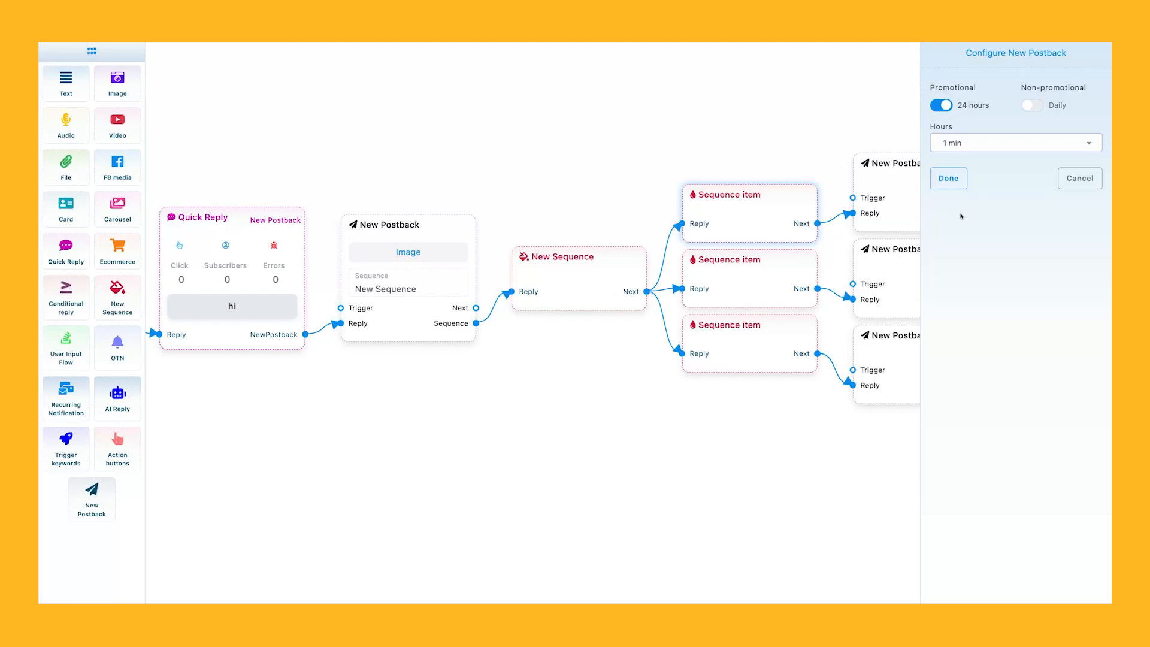
left_click(949, 179)
Step: Configure the second Sequence item as promotional within 24 hours with a delay of 5 mins
double_click(759, 272)
left_click(943, 106)
left_click(953, 144)
left_click(957, 243)
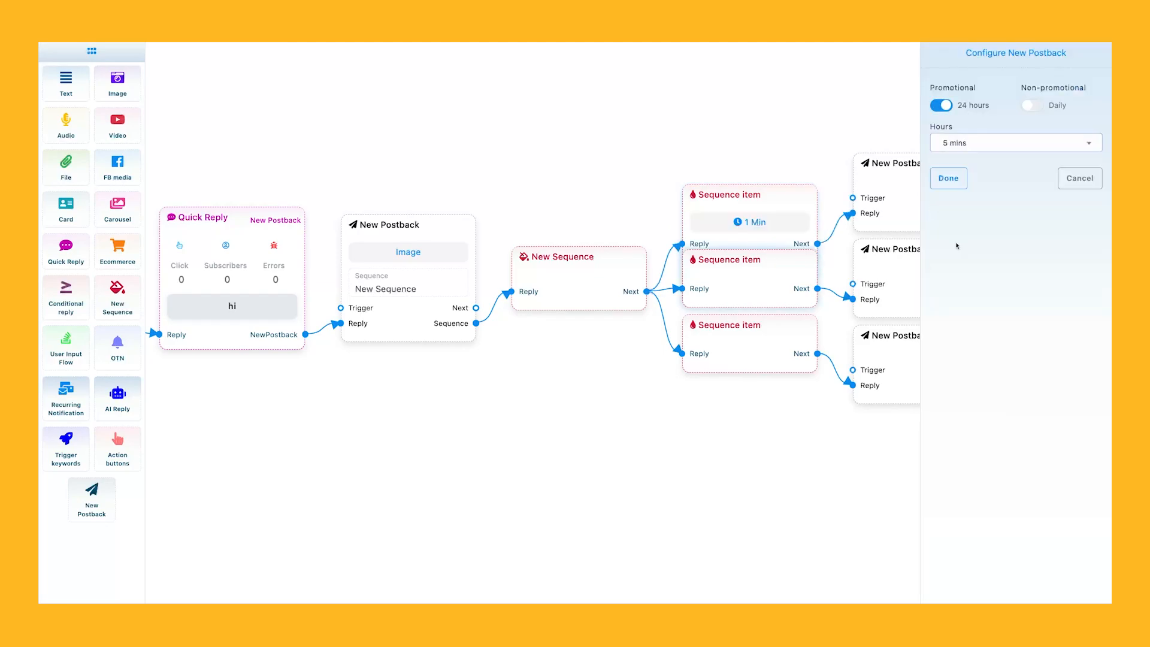
left_click(949, 179)
Step: Configure the third Sequence item as promotional within 24 hours with a delay of 15 mins, and rearrange the flow's blocks
double_click(764, 333)
left_click(942, 106)
left_click(951, 144)
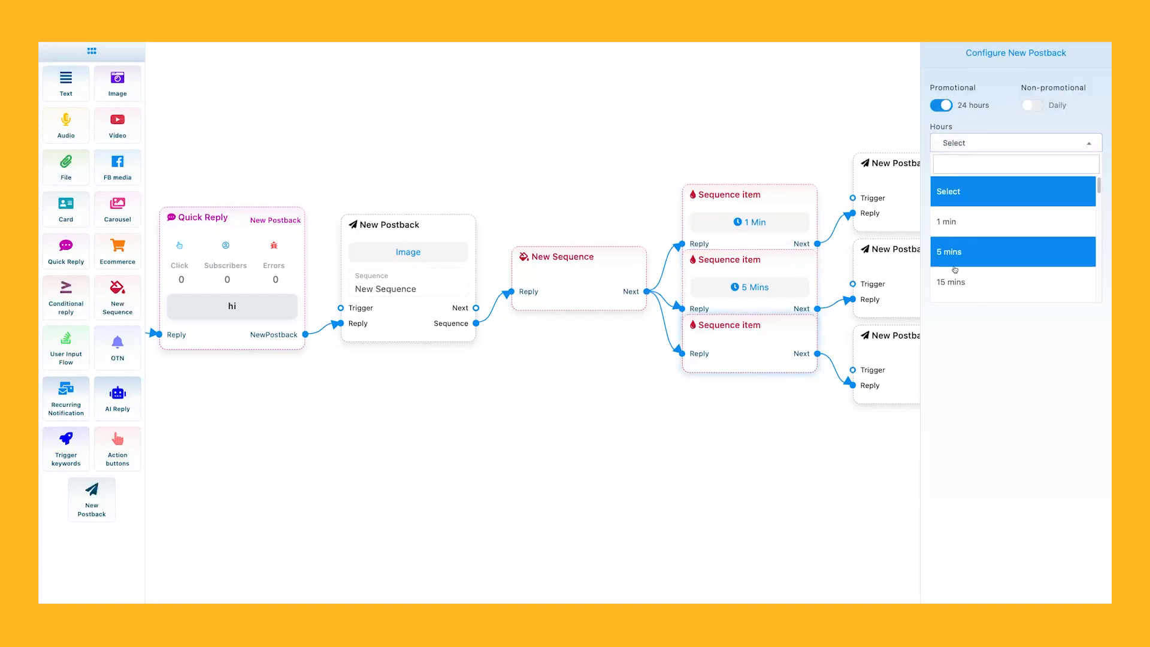
left_click(951, 282)
left_click(949, 179)
left_click(960, 56)
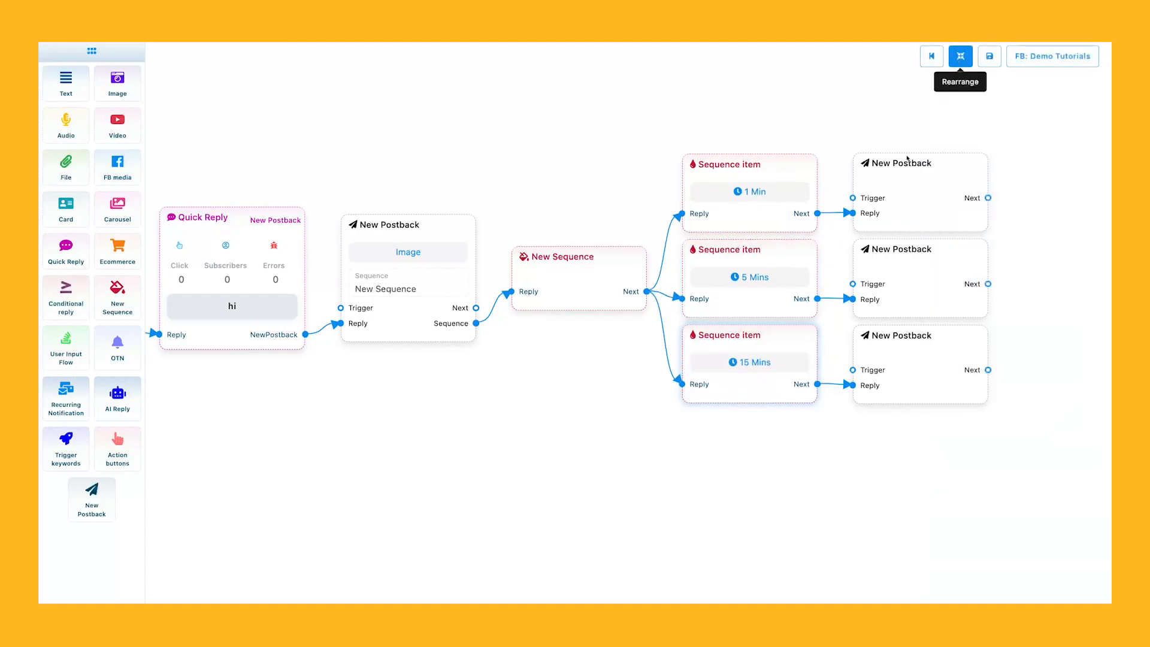
Step: Name the New Sequence block "msg sq" and set its starting time to 00:00 and closing time to 05:00
double_click(609, 279)
left_click(948, 106)
type("msg sq")
key("ctrl+a")
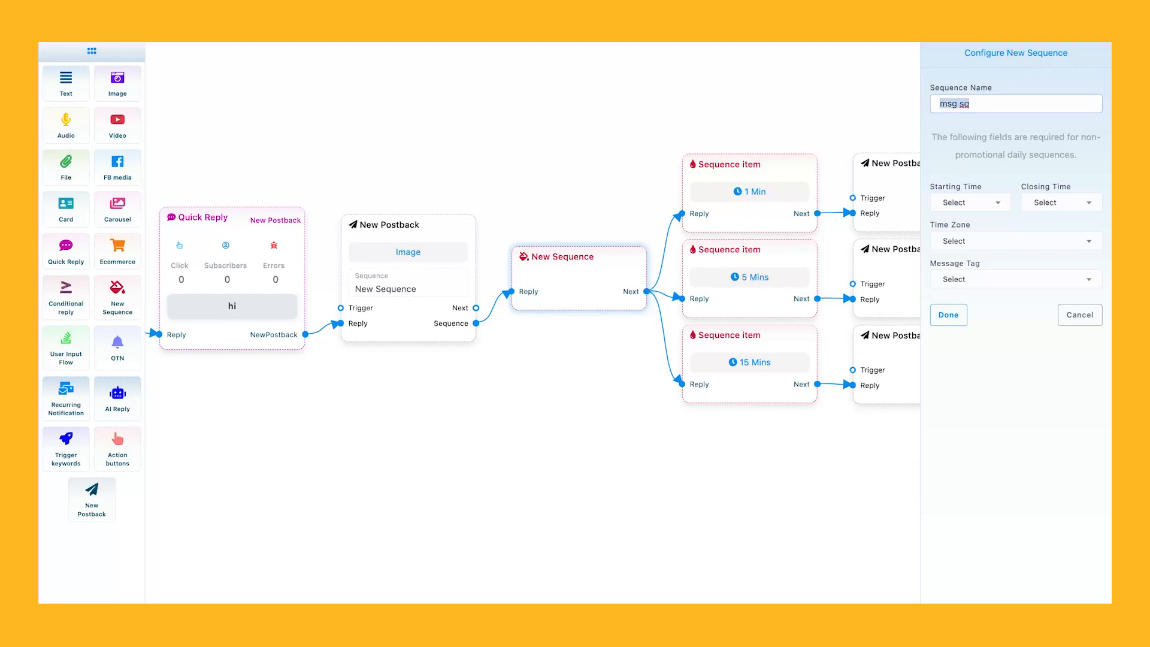
left_click(972, 206)
left_click(959, 280)
left_click(1055, 203)
scroll(1049, 297, "down", 5)
left_click(1049, 254)
Step: Set the sequence's time zone to America/Anchorage (GMT-9:00) and its message tag to ACCOUNT_UPDATE, and rearrange the blocks
left_click(961, 241)
scroll(983, 324, "down", 3)
left_click(972, 320)
left_click(970, 280)
scroll(973, 353, "down", 1)
left_click(972, 314)
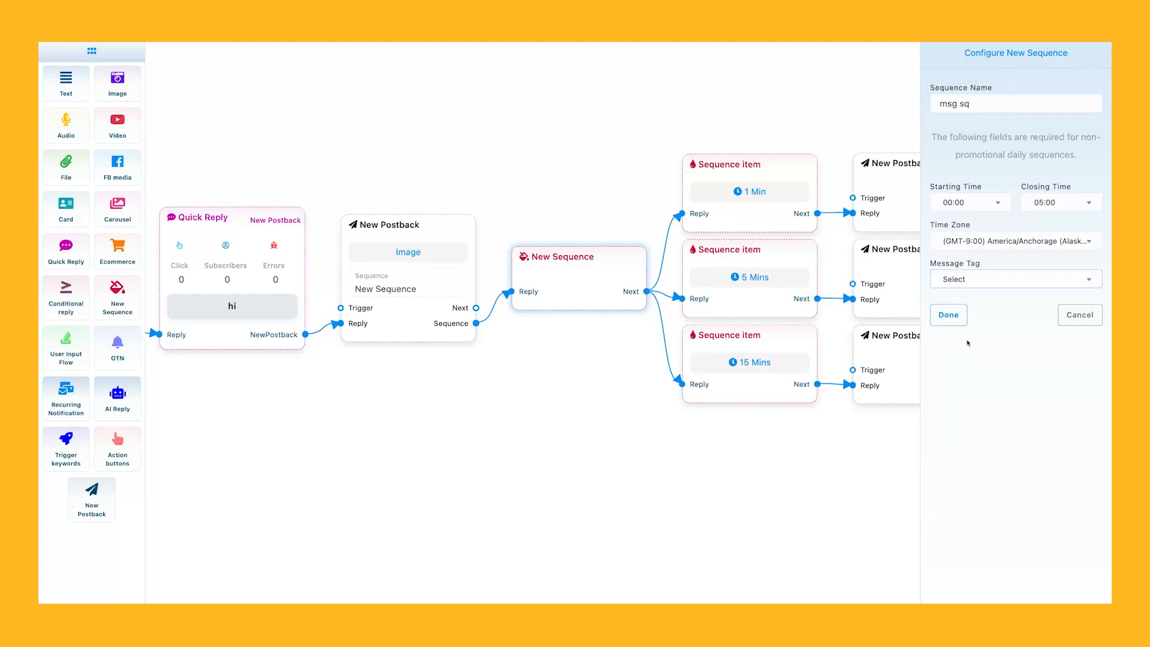
left_click(946, 312)
left_click(960, 55)
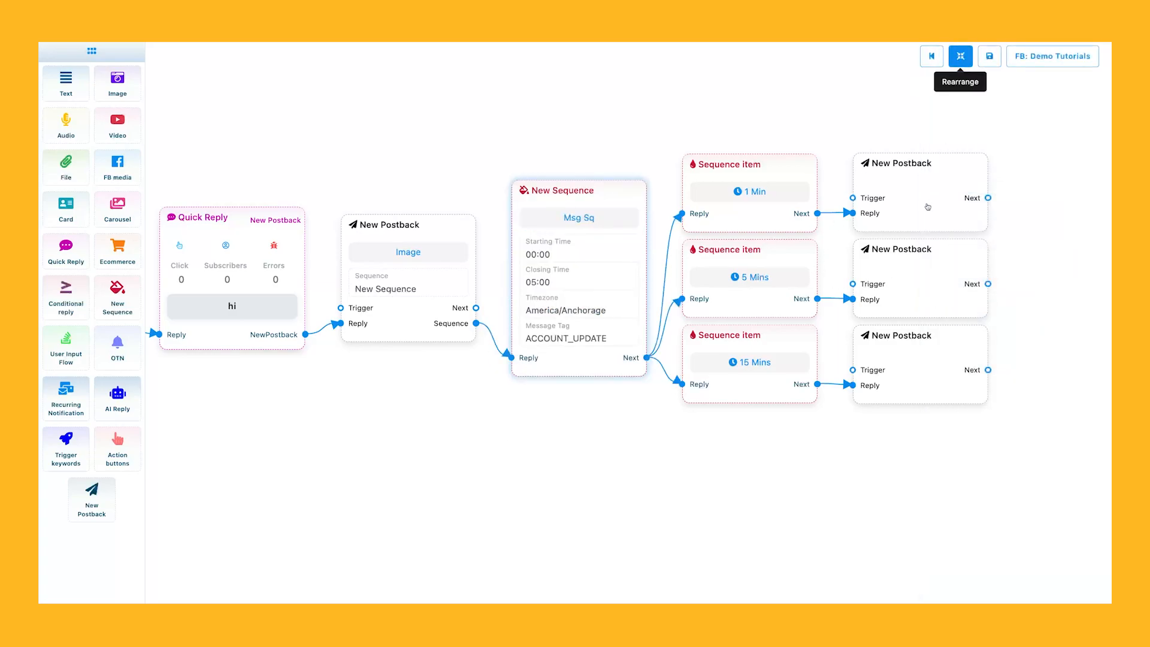
Step: Title the New Postback block connected to the 1 Min sequence item "post"
double_click(927, 207)
left_click(955, 116)
type("post")
left_click(948, 149)
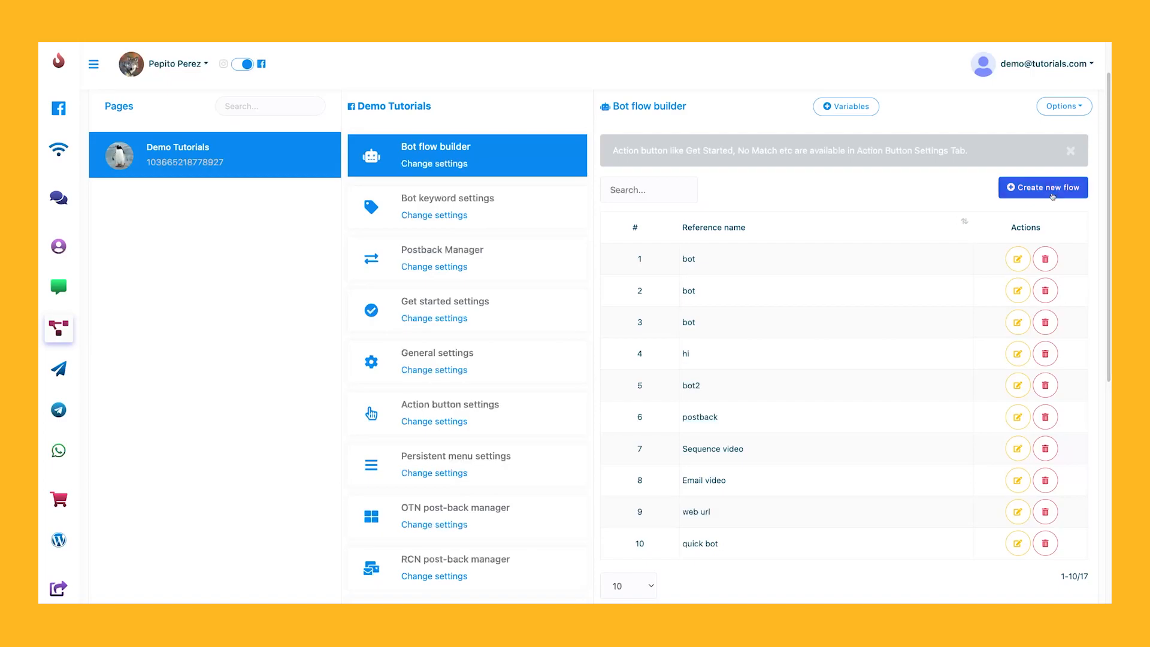
Step: Create a new flow and add a Trigger keywords block with the keyword "test"
left_click(1027, 189)
left_click_drag(65, 446, 300, 329)
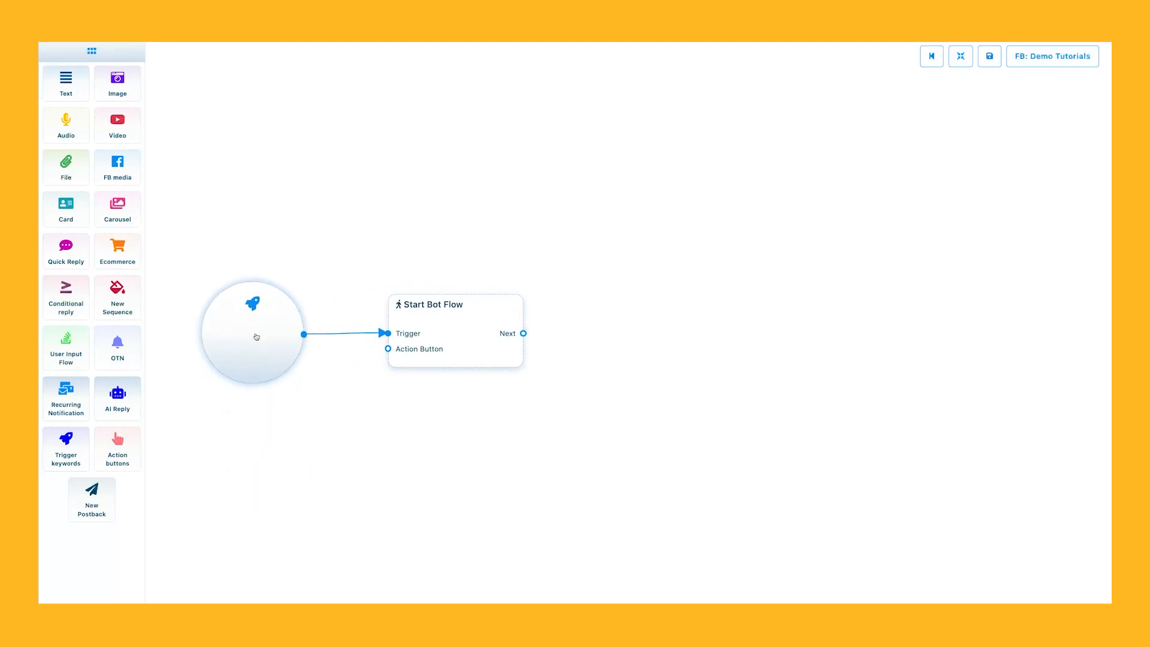
left_click(970, 108)
type("test")
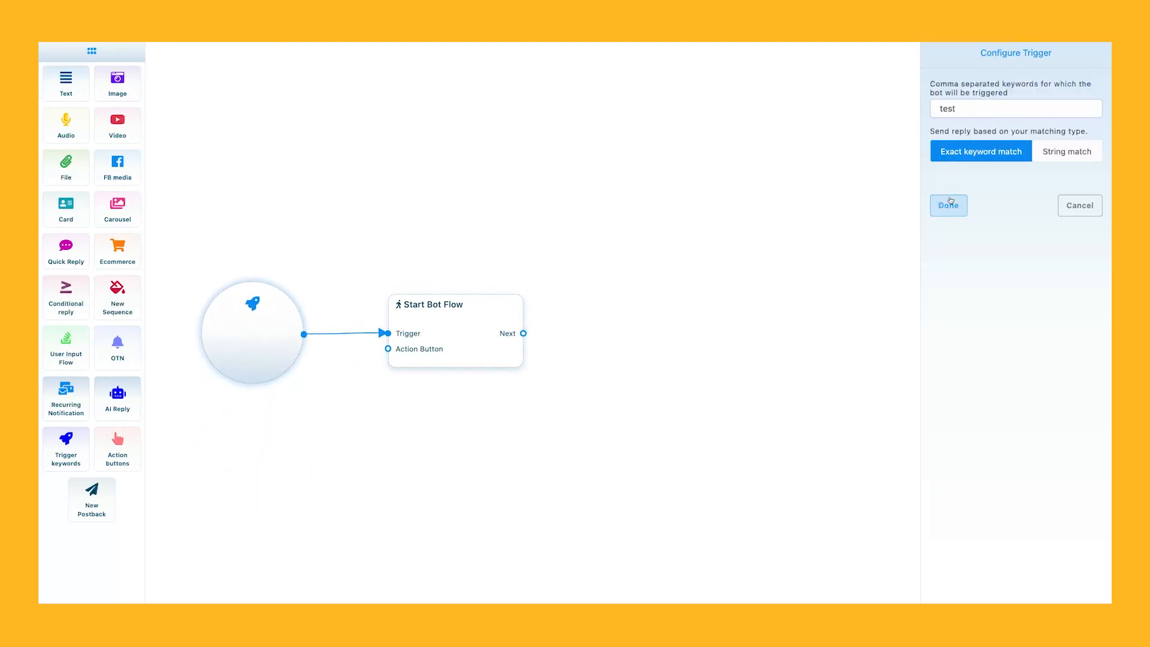
left_click(949, 205)
Step: Title the Start Bot Flow block "bot"
double_click(507, 305)
left_click(986, 104)
left_click(986, 124)
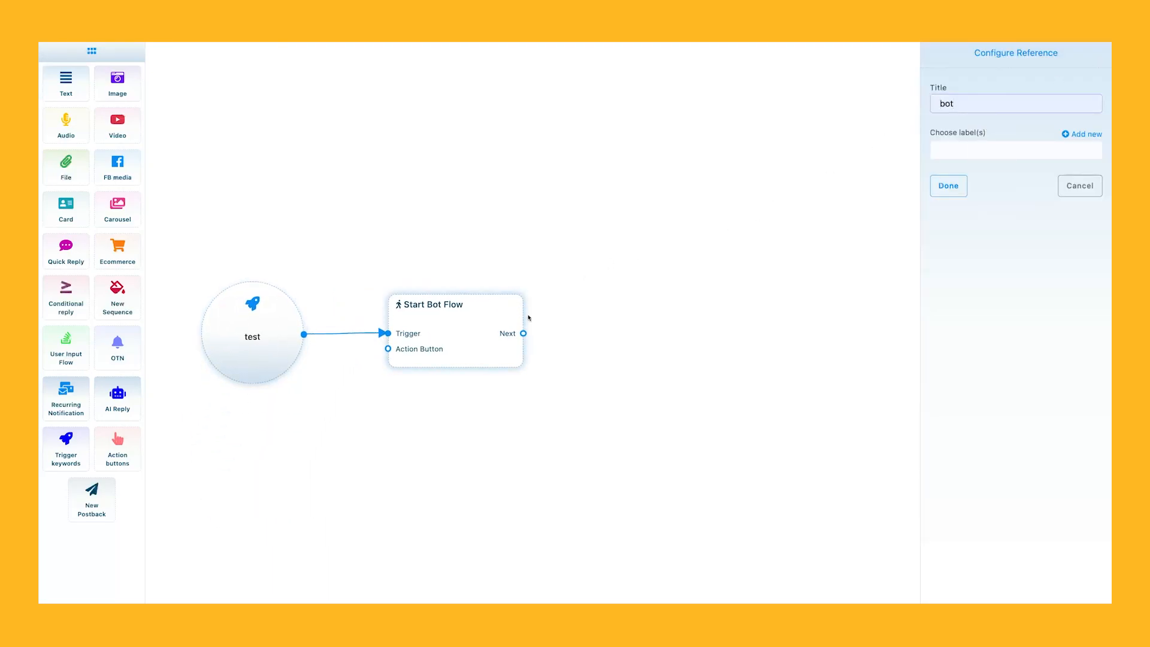
left_click(933, 189)
Step: Connect a new Carousel block to the Next output of Start Bot Flow and rearrange the flow's blocks
left_click_drag(499, 355, 531, 314)
left_click(563, 383)
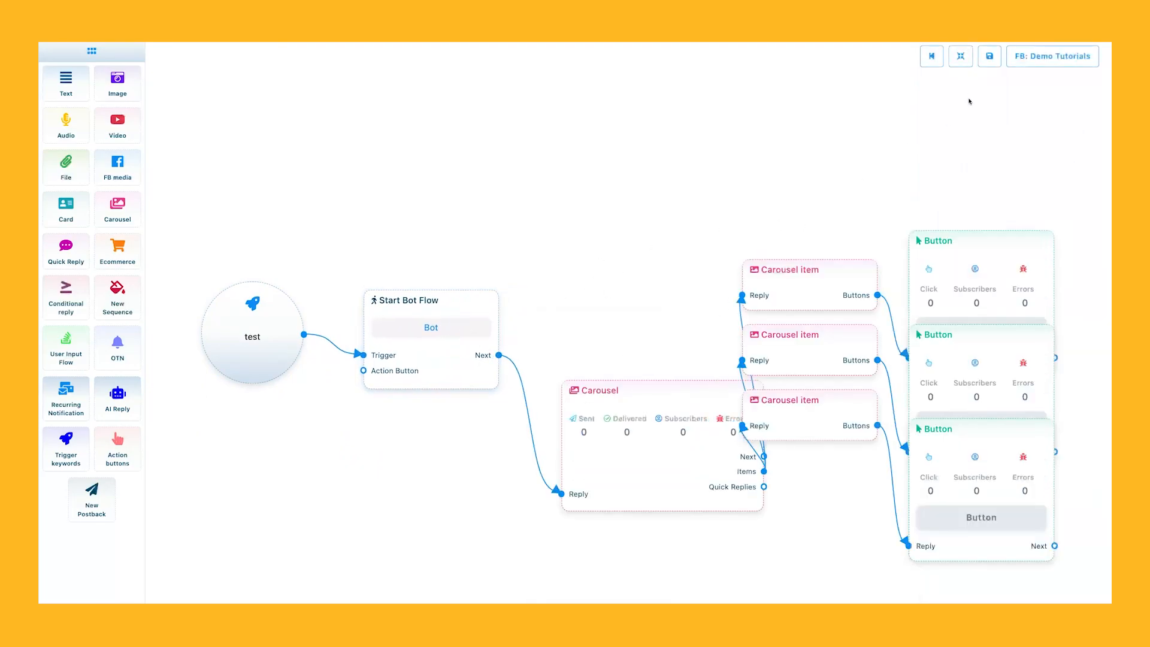
left_click(961, 55)
left_click_drag(689, 468, 345, 469)
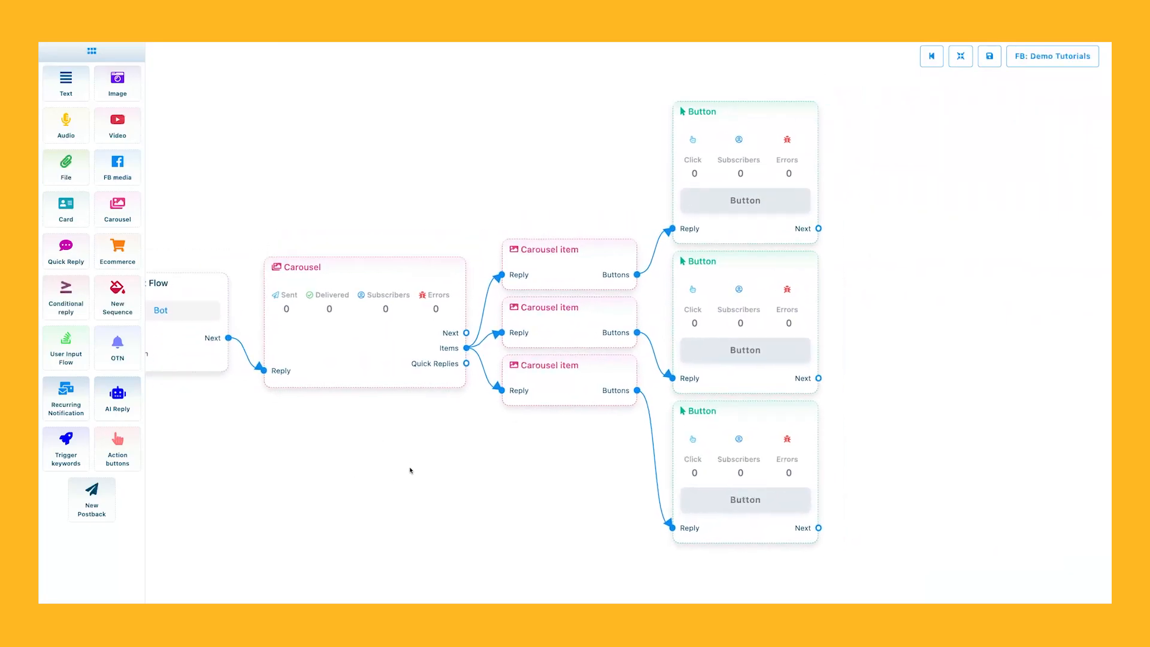
Step: Upload the kitten image to the first Carousel item and title it "1"
double_click(520, 286)
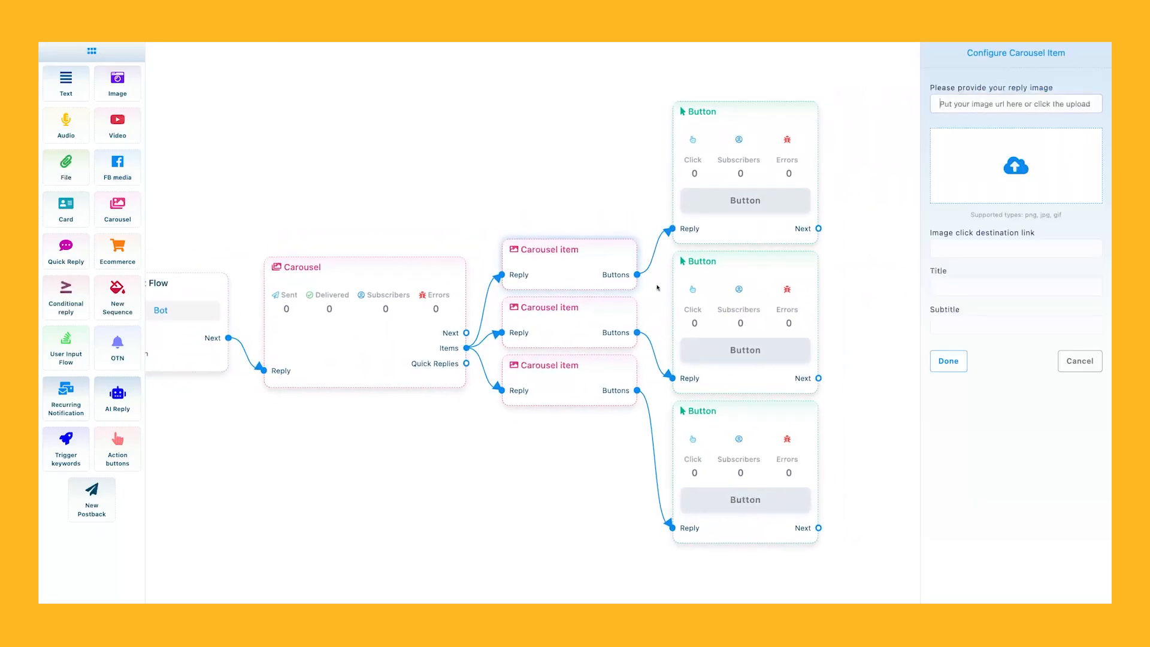
left_click(1000, 172)
double_click(444, 274)
left_click(965, 246)
left_click(965, 286)
type("1")
left_click(948, 361)
Step: Upload the kitten image to the second Carousel item and title it "2"
double_click(581, 335)
left_click(951, 170)
double_click(444, 276)
left_click(945, 289)
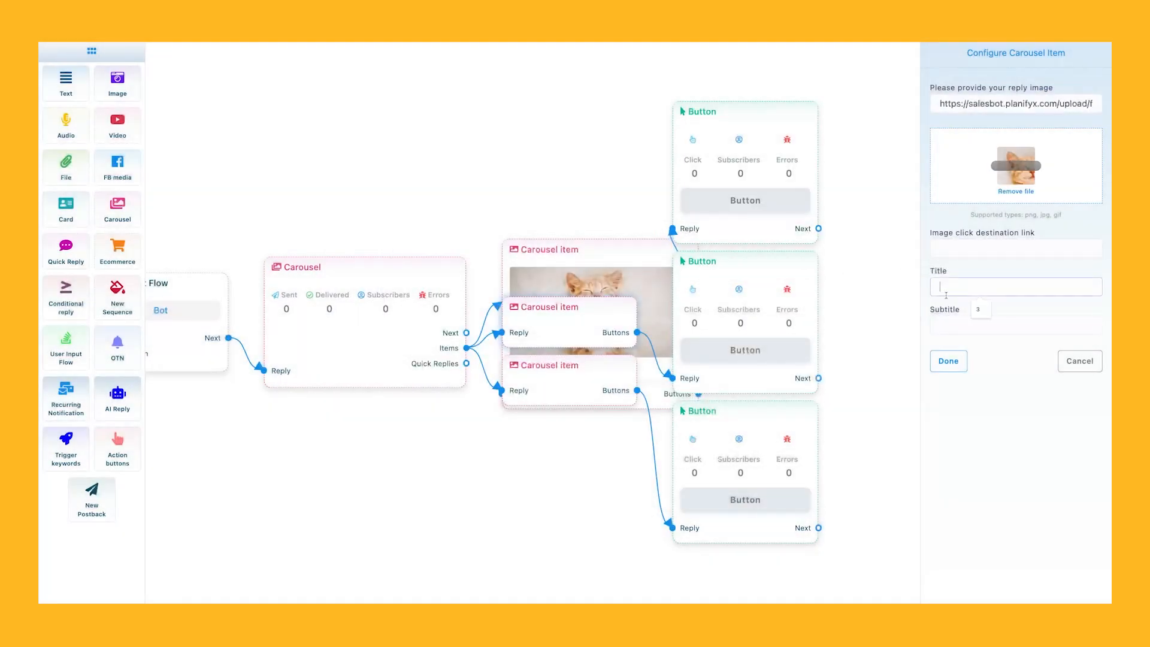
type("2")
left_click(950, 360)
Step: Upload the kitten image to the third Carousel item, title it "3", and rearrange the flow's blocks
left_click_drag(547, 386, 550, 411)
double_click(550, 411)
left_click(956, 279)
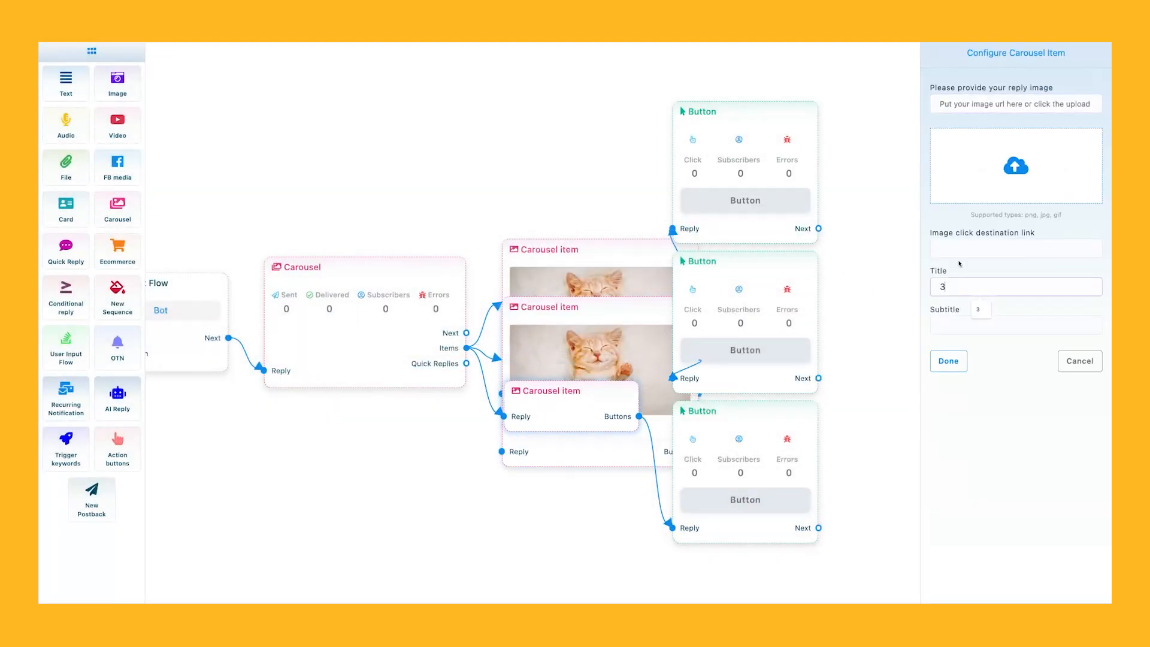
left_click(976, 168)
double_click(465, 276)
type("3")
left_click(949, 361)
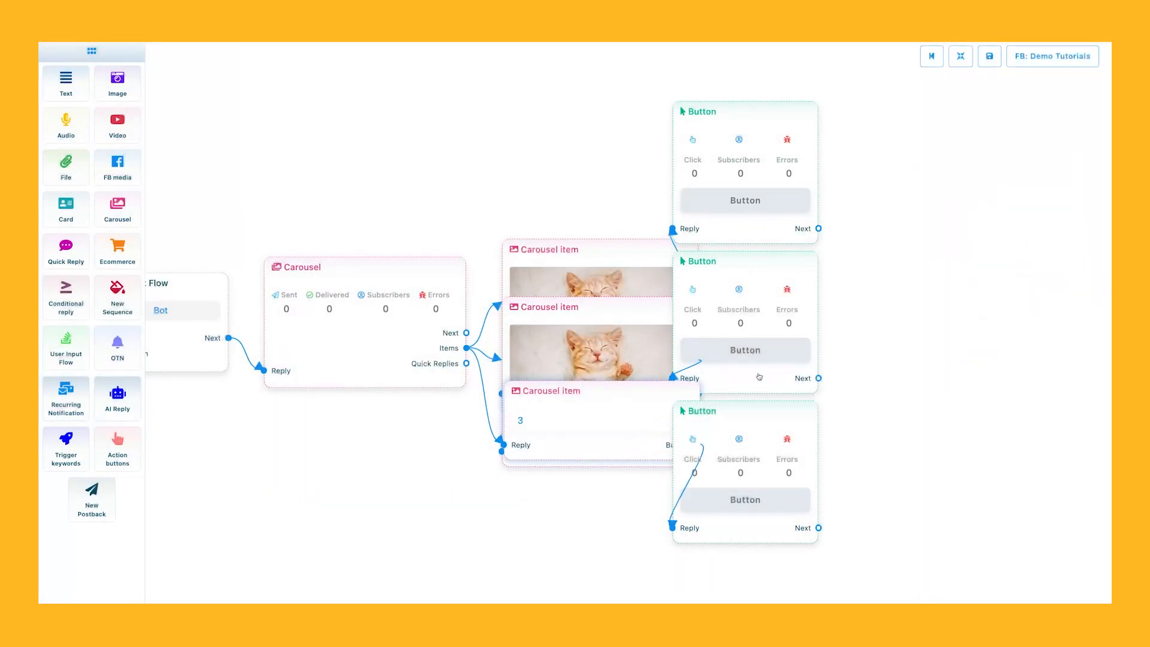
left_click(952, 56)
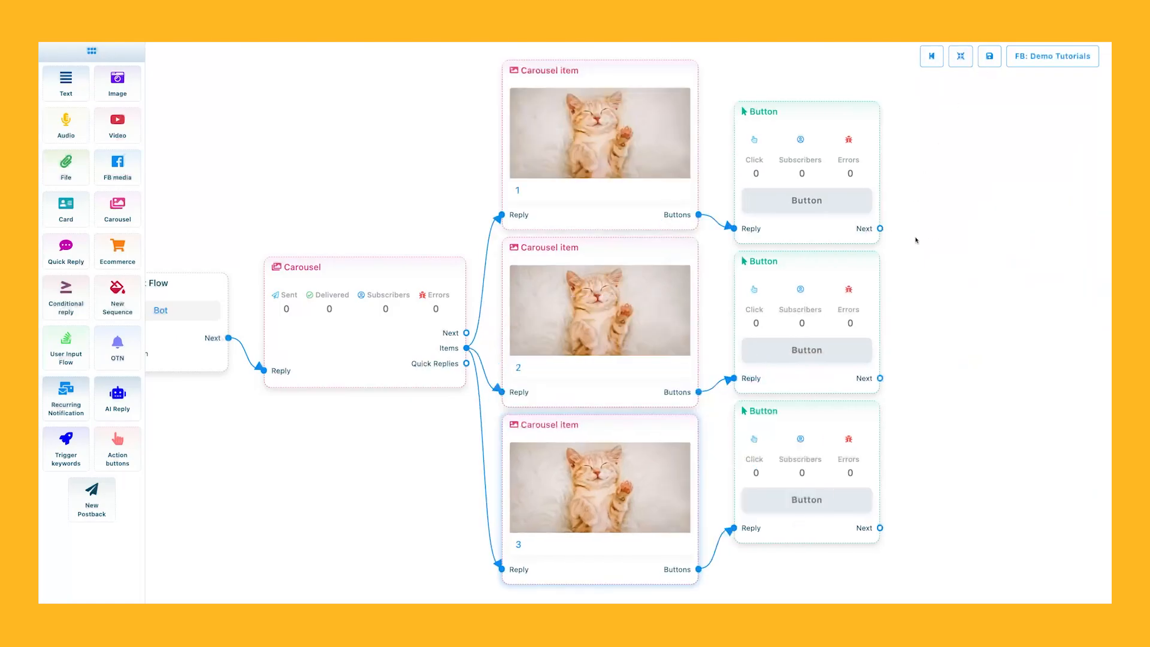
Step: Set the first carousel item's button text to "1" and its type to Chat with human
left_click(807, 200)
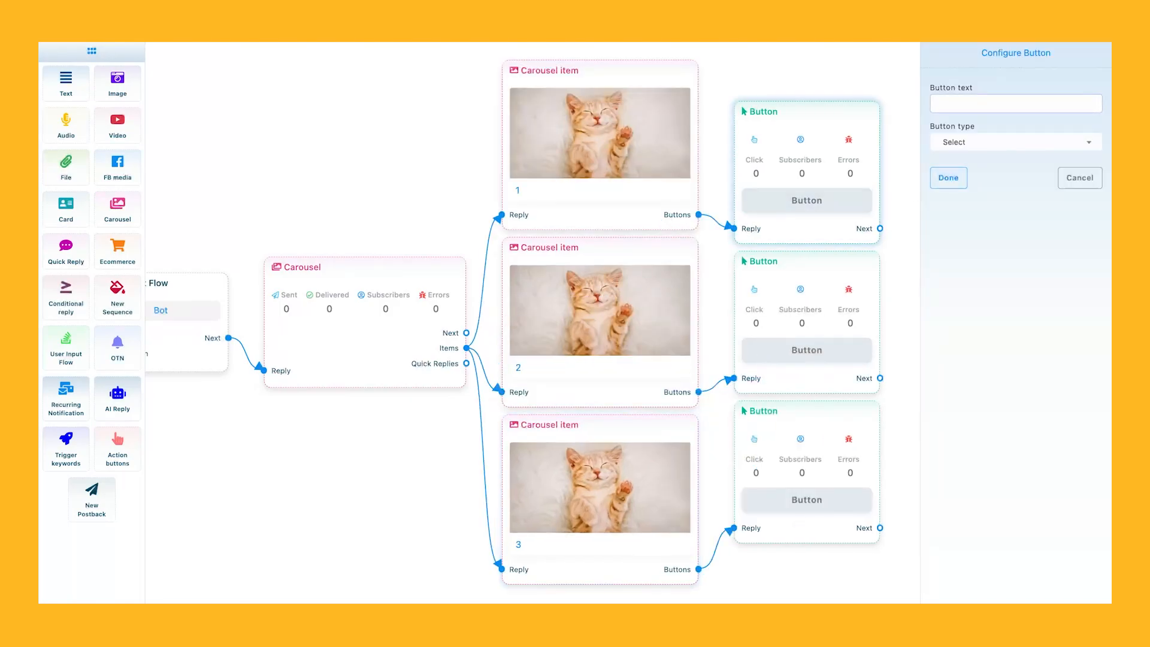
left_click(975, 106)
type("1")
left_click(969, 140)
scroll(964, 228, "down", 5)
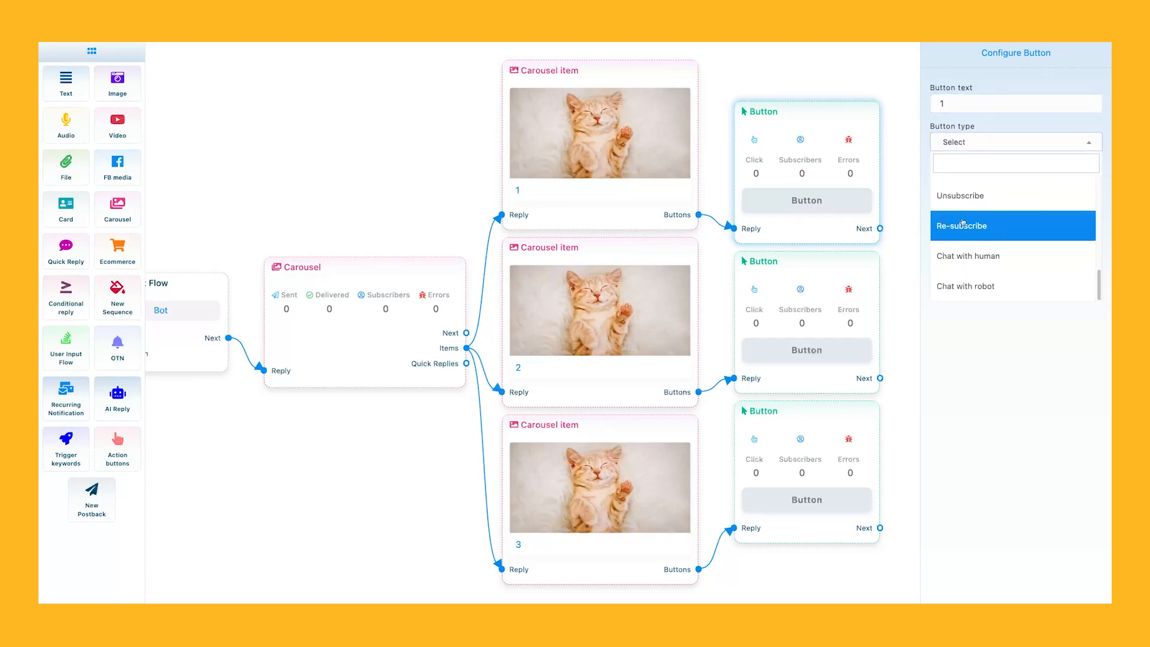
left_click(955, 256)
left_click(948, 178)
Step: Set the second carousel item's button text to "2" and its type to Chat with robot
left_click(808, 350)
left_click(975, 106)
type("2")
left_click(968, 141)
scroll(964, 228, "down", 5)
left_click(955, 286)
left_click(951, 177)
Step: Set the third carousel item's button text to "3" and its type to Unsubscribe
left_click(807, 500)
left_click(975, 107)
type("3")
left_click(968, 140)
scroll(962, 222, "down", 5)
left_click(959, 205)
left_click(950, 177)
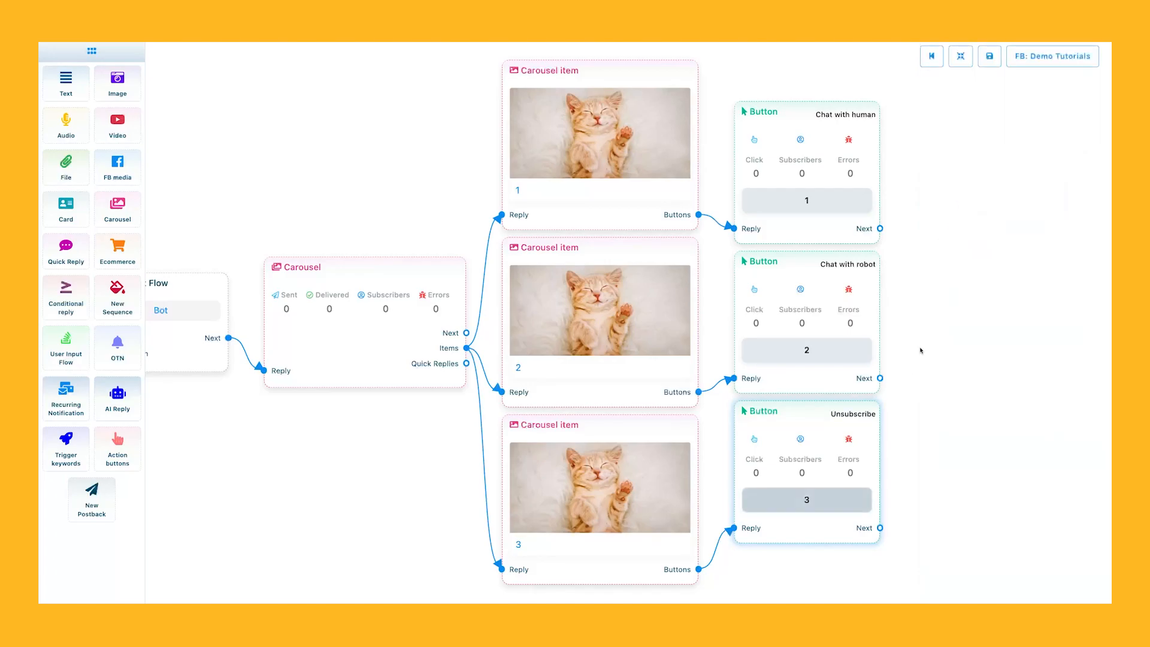
Step: Look through the button types available for button 1 without changing its settings
double_click(807, 500)
left_click(807, 200)
left_click(1012, 142)
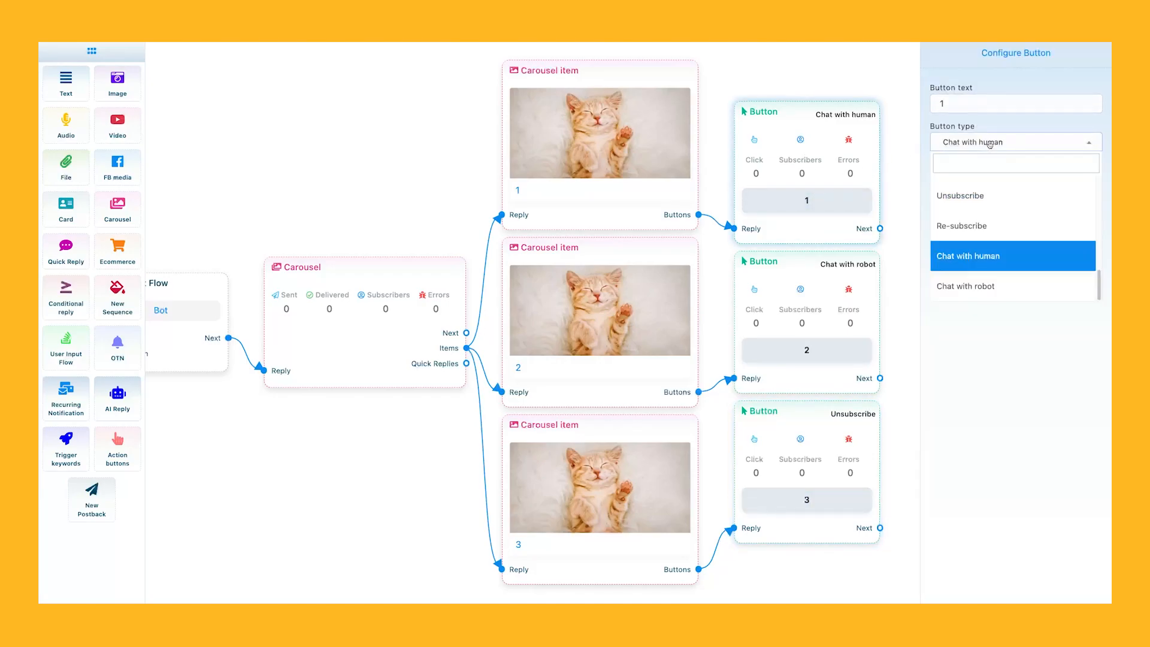
scroll(971, 213, "up", 4)
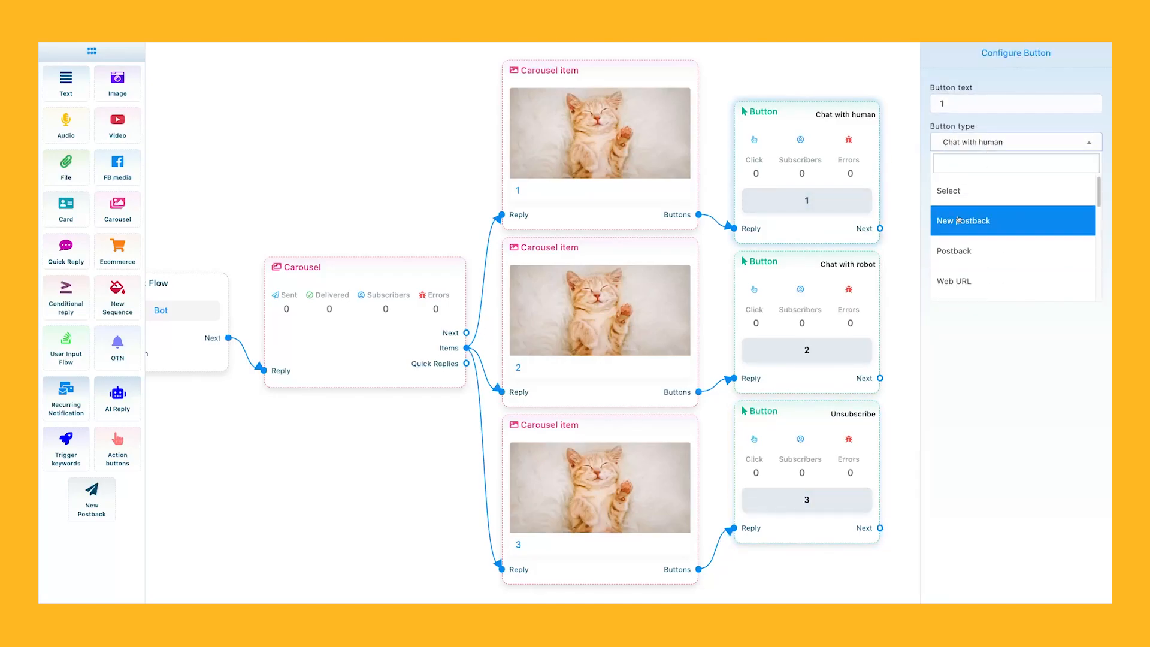
left_click(903, 195)
left_click(952, 179)
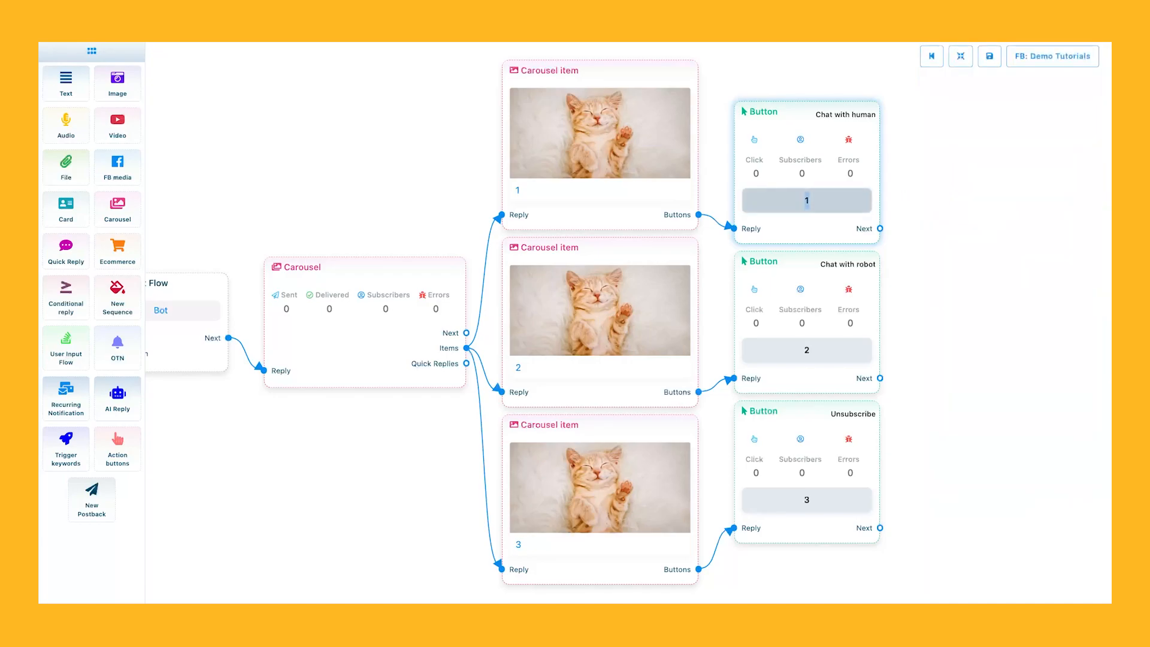
Step: Save the flow, send "test" to Demo Tutorials in the Messenger chat, and browse the carousel cards forward and back
left_click(990, 58)
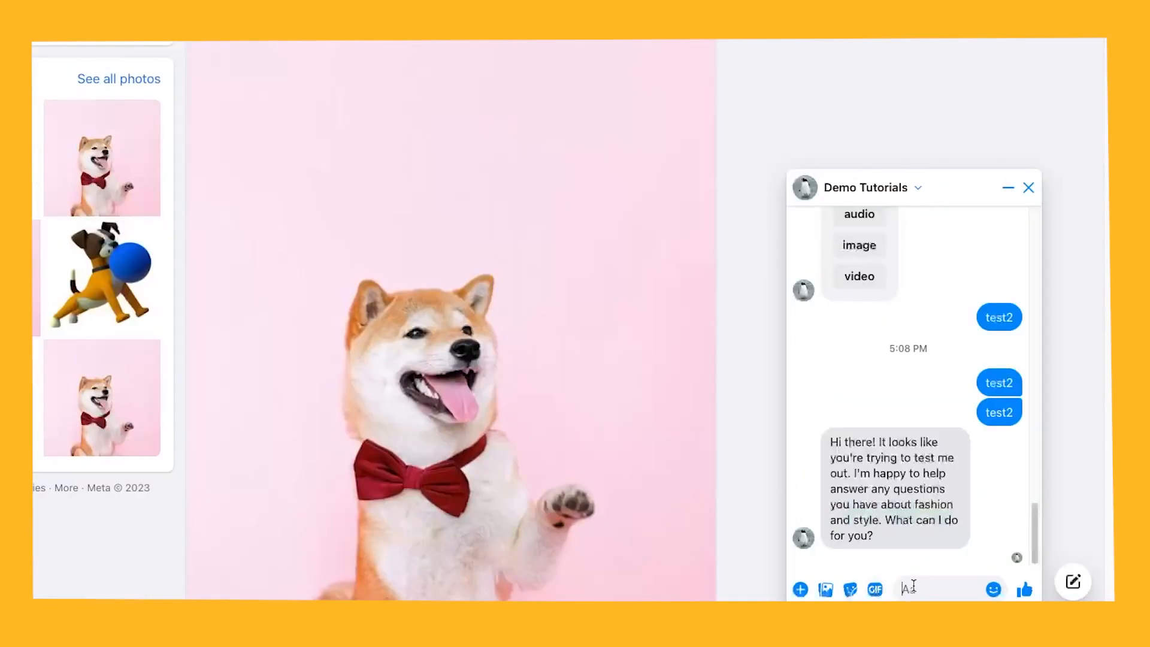
type("test")
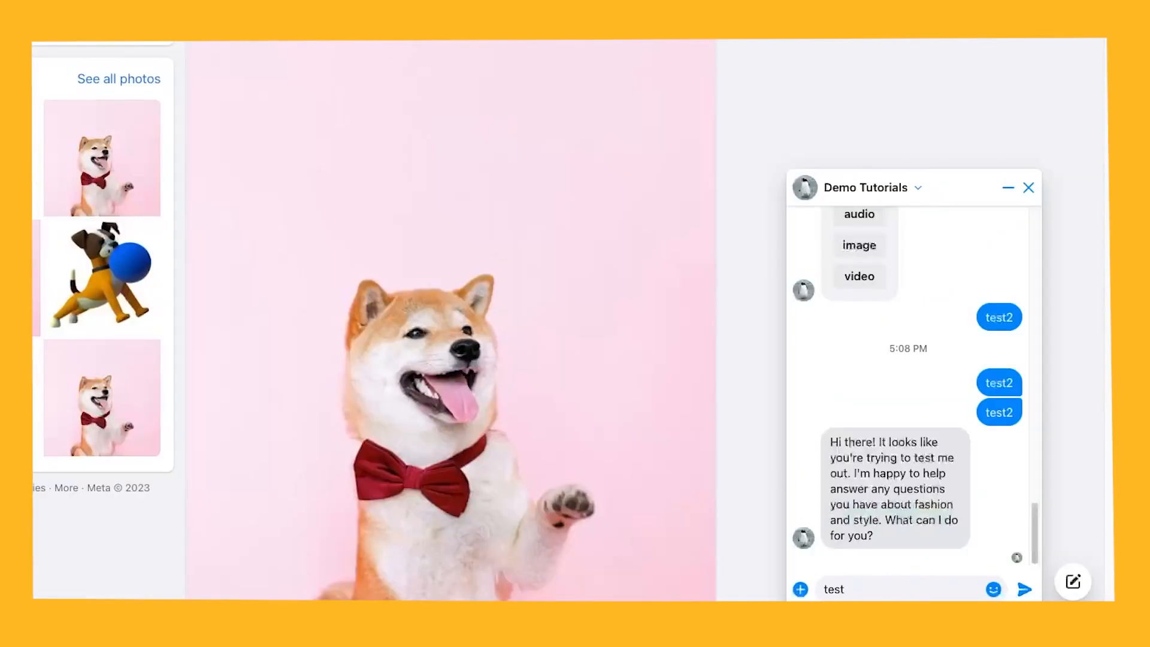
key("Return")
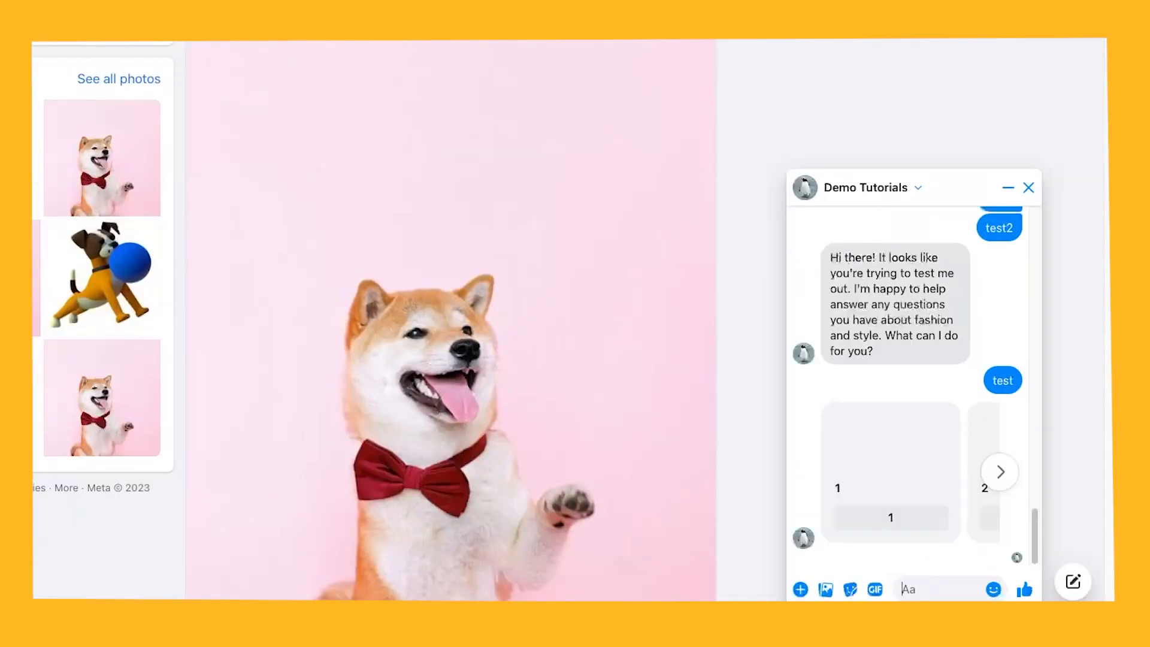
left_click(1009, 471)
left_click(1005, 473)
left_click(815, 473)
left_click(815, 473)
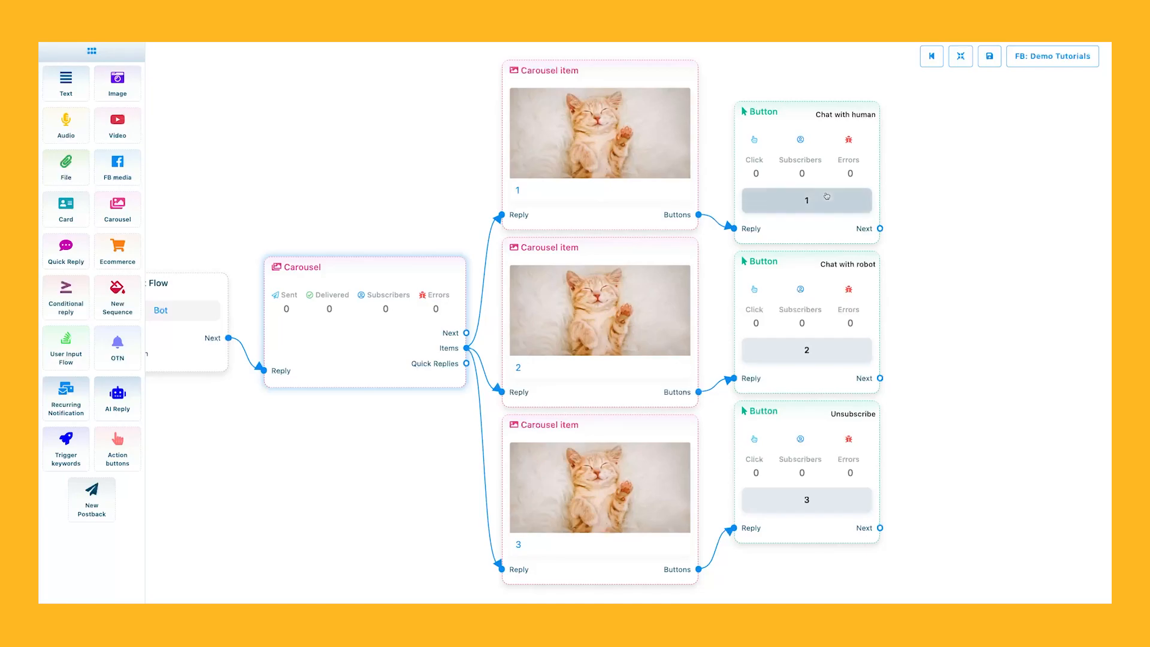
Step: Clear the title of the first Carousel item in the flow builder
left_click(808, 200)
left_click(948, 177)
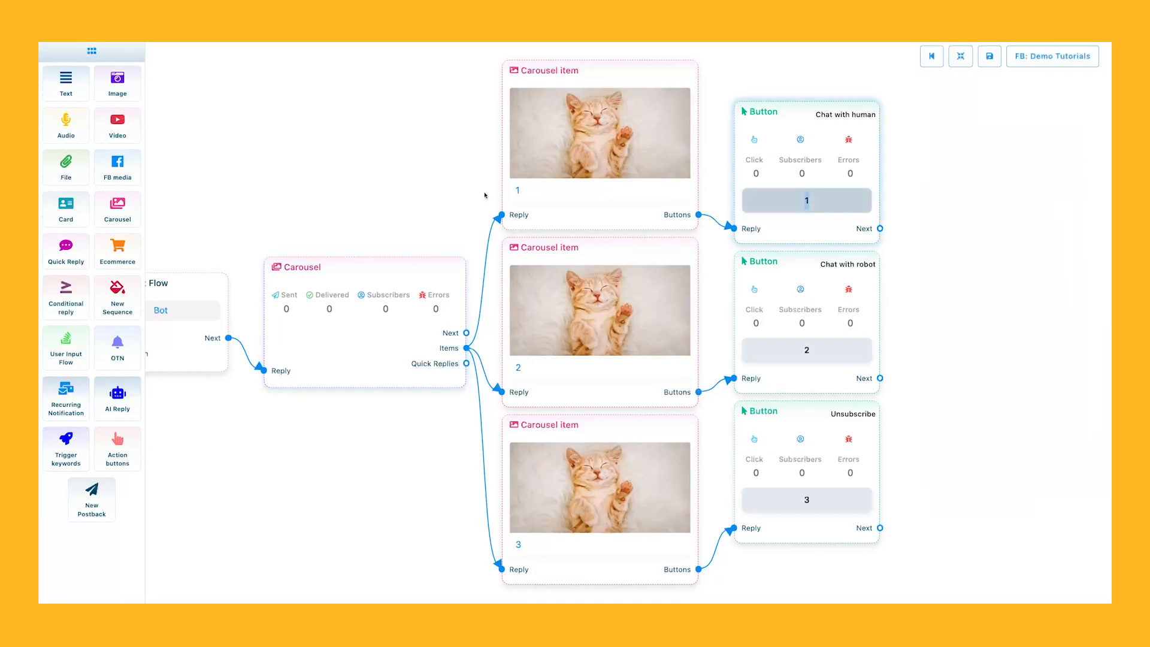
left_click(543, 200)
double_click(936, 287)
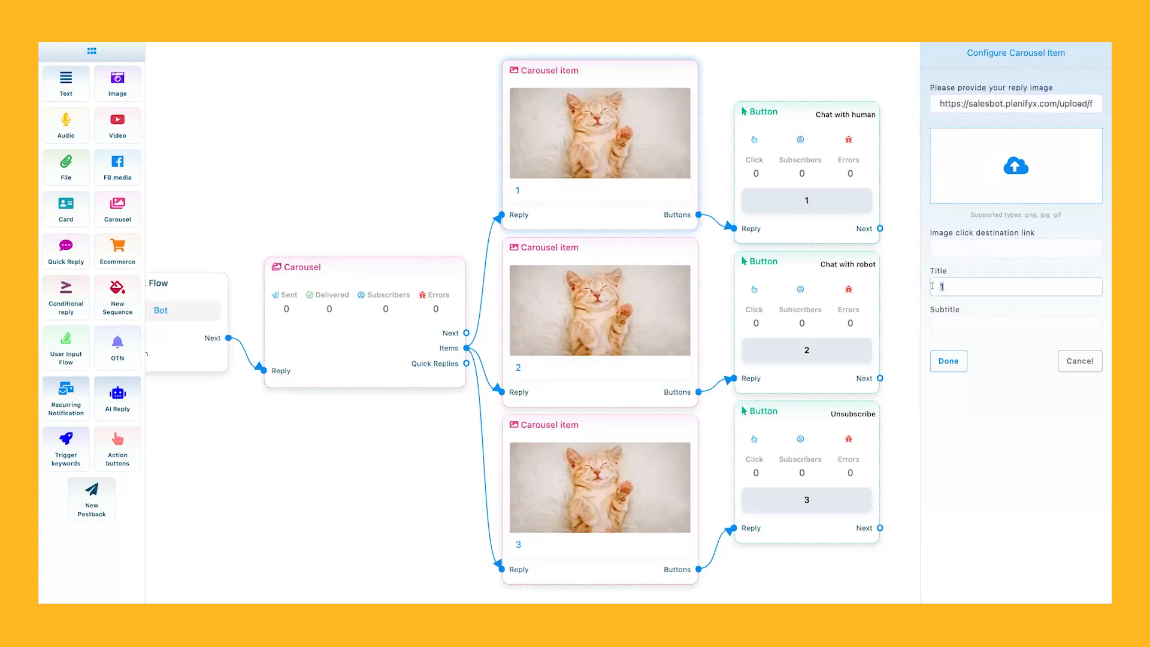
key("BackSpace")
left_click(948, 361)
Step: Clear the titles of the second and third Carousel items
left_click(590, 344)
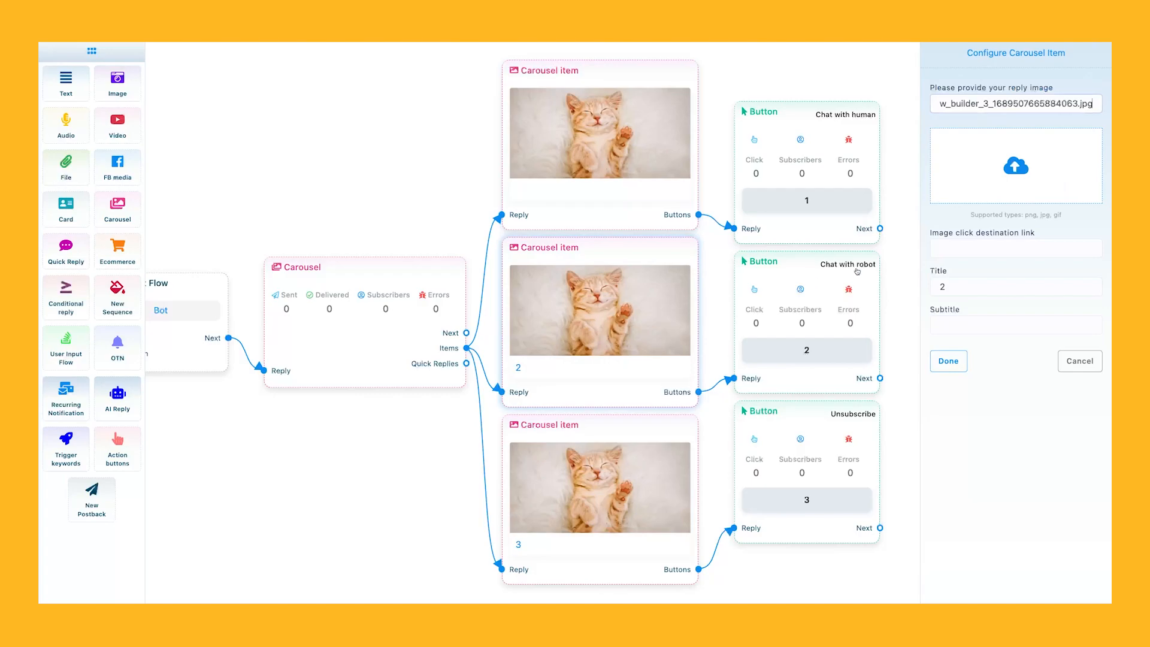
double_click(955, 292)
key("BackSpace")
left_click(949, 361)
left_click(602, 471)
double_click(954, 291)
key("BackSpace")
left_click(948, 360)
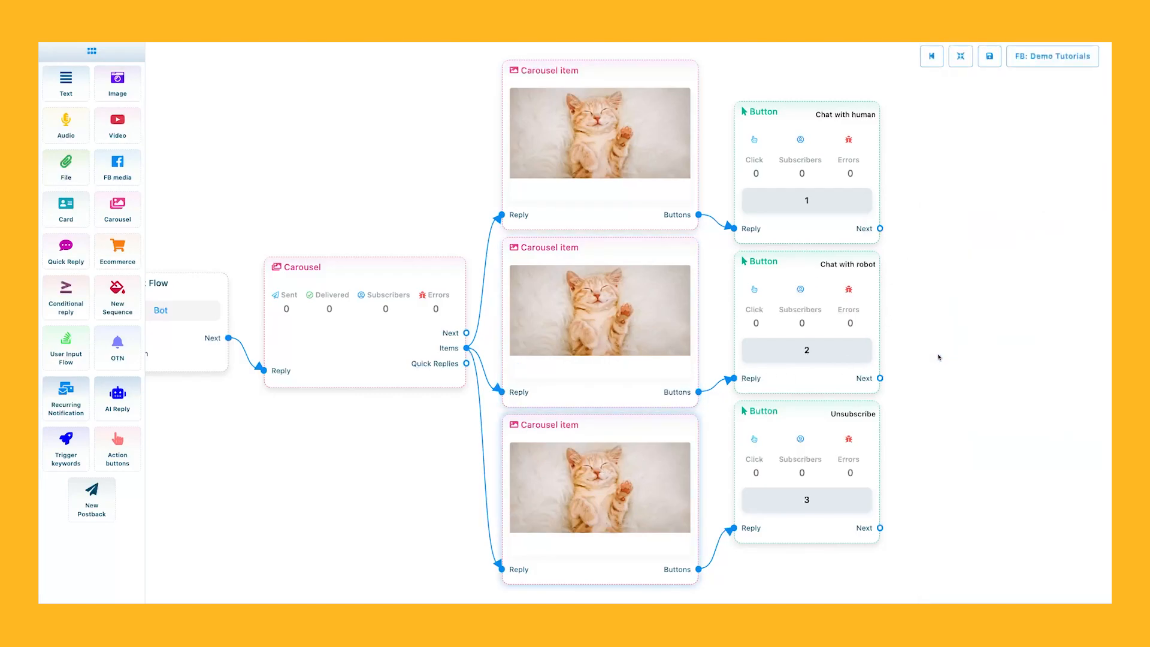
Step: Save the flow and send "test" again to Demo Tutorials in the Messenger chat
left_click(989, 56)
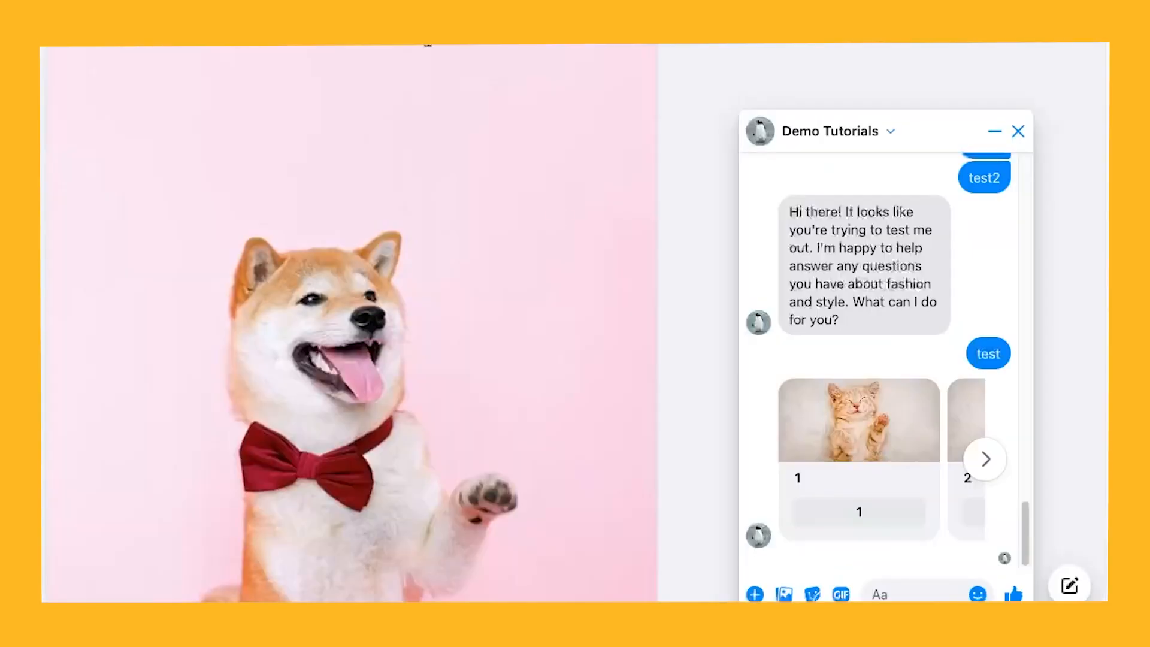
left_click(898, 593)
type("test")
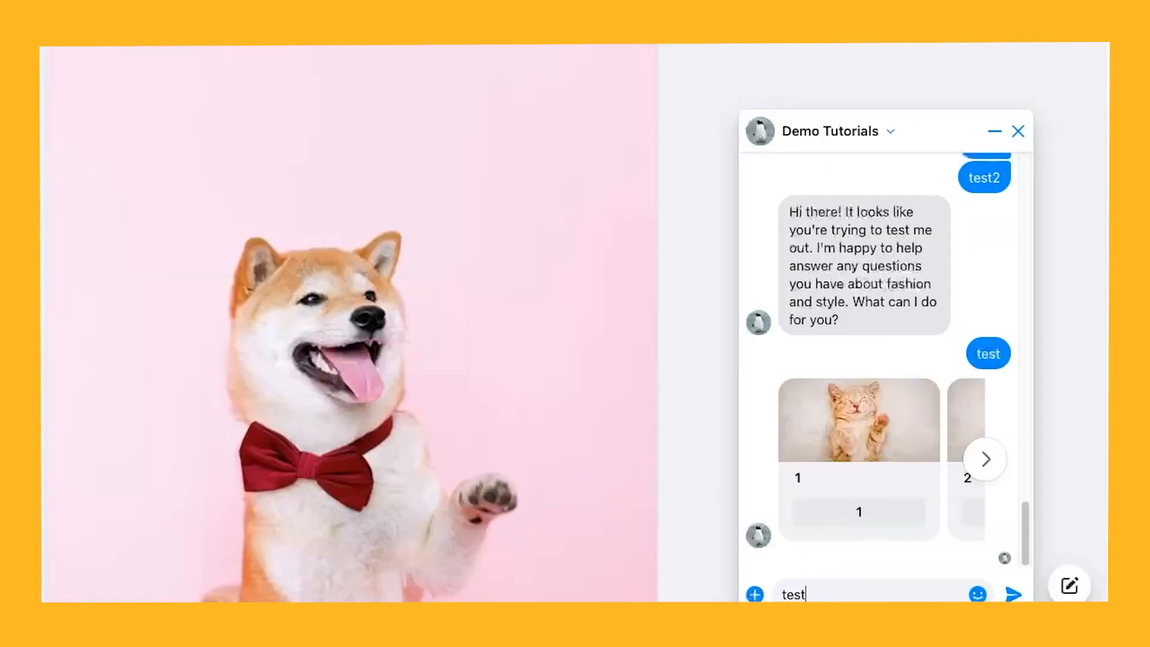
key("Return")
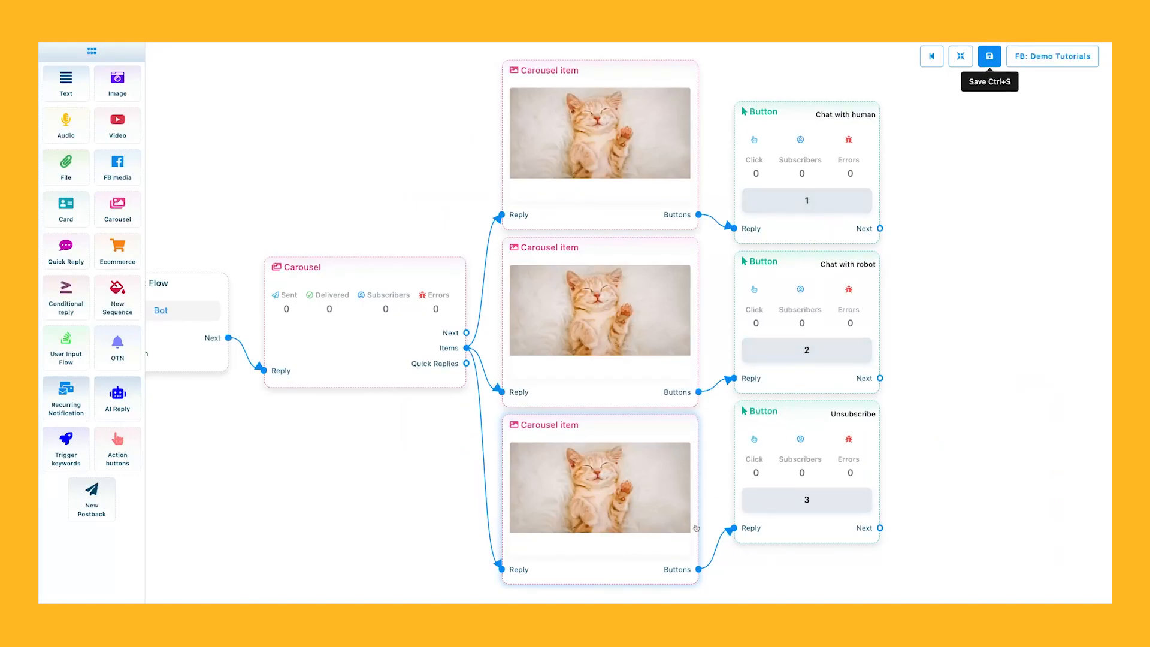
Step: Add a second button to the third Carousel item and connect a fourth Carousel item to the Carousel block
left_click_drag(699, 570, 801, 568)
left_click(808, 586)
scroll(811, 411, "down", 2)
left_click_drag(905, 510, 868, 318)
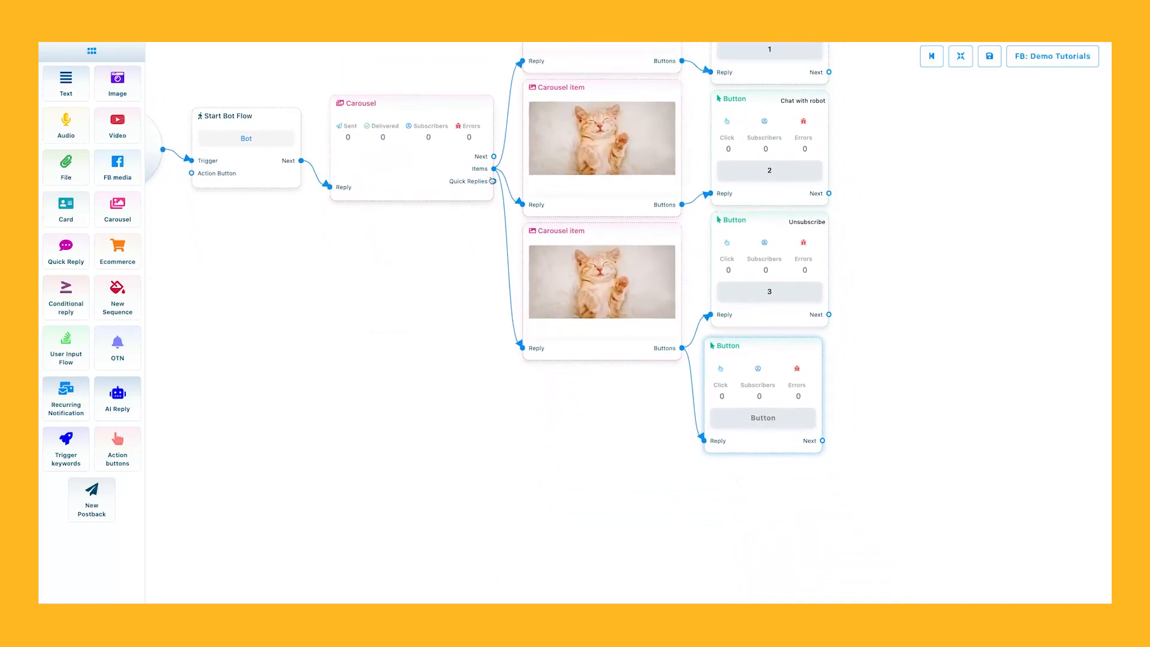
left_click_drag(493, 168, 584, 417)
left_click(537, 369)
Step: Choose User phone as the button type for the third carousel item's unconfigured second button
left_click(773, 415)
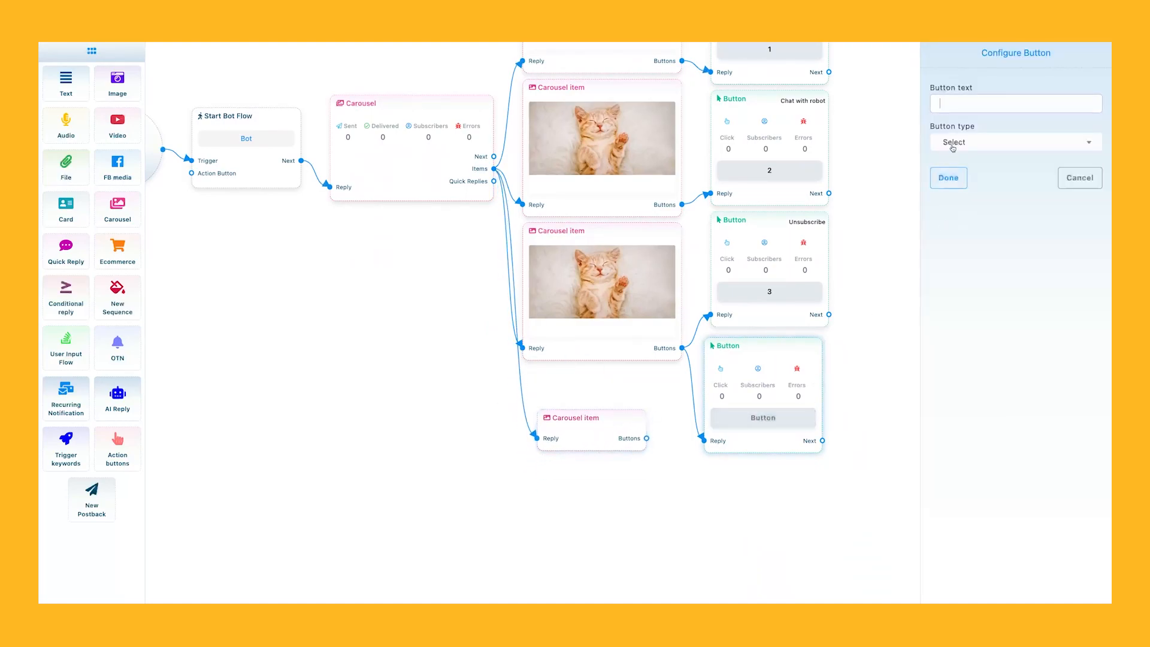
left_click(983, 142)
scroll(970, 238, "down", 3)
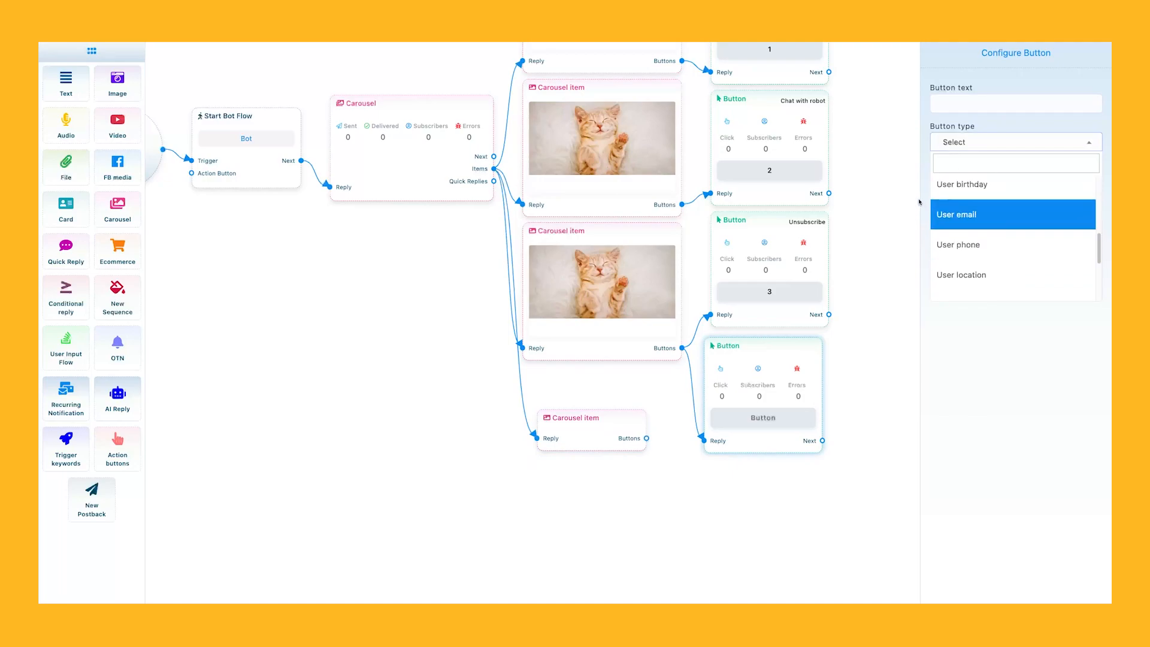
left_click(970, 245)
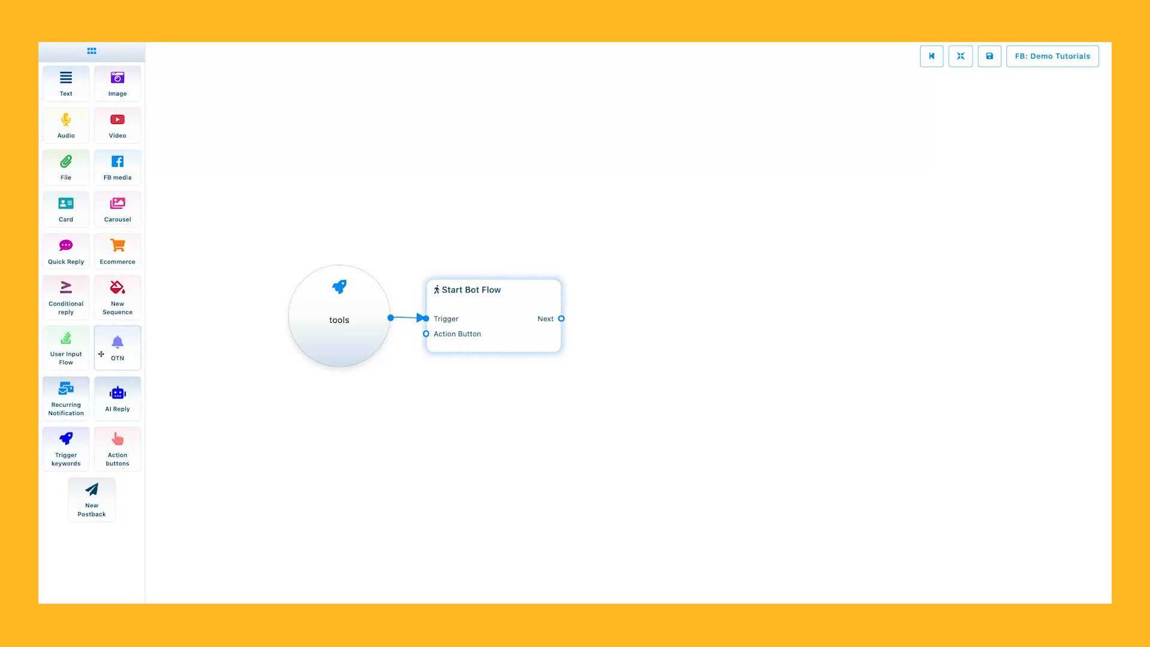
Step: Add OTN, Recurring Notification, Conditional reply and AI Reply blocks to the "tools" flow
left_click_drag(105, 350, 681, 370)
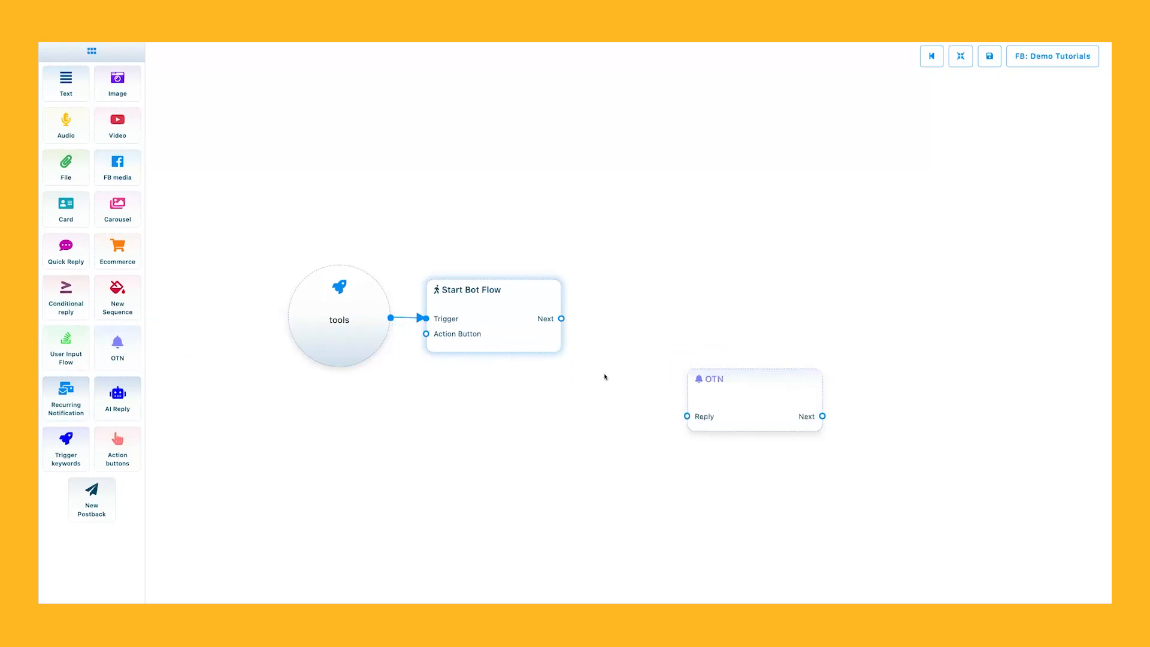
left_click_drag(73, 388, 621, 248)
left_click_drag(66, 288, 554, 169)
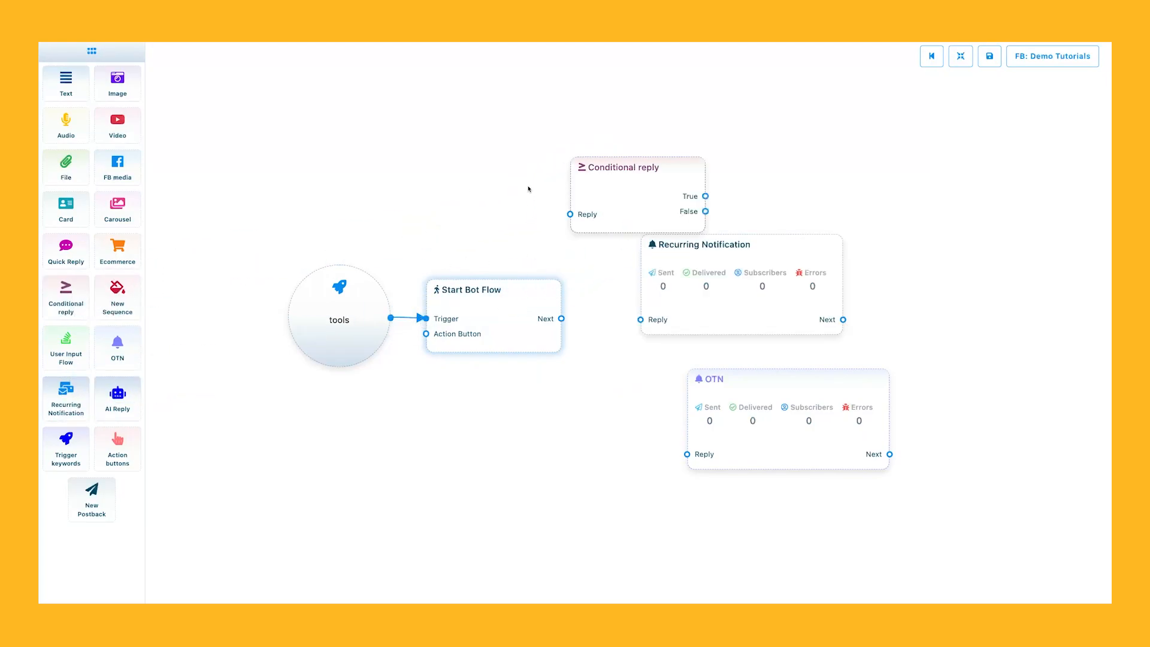
left_click_drag(125, 400, 637, 483)
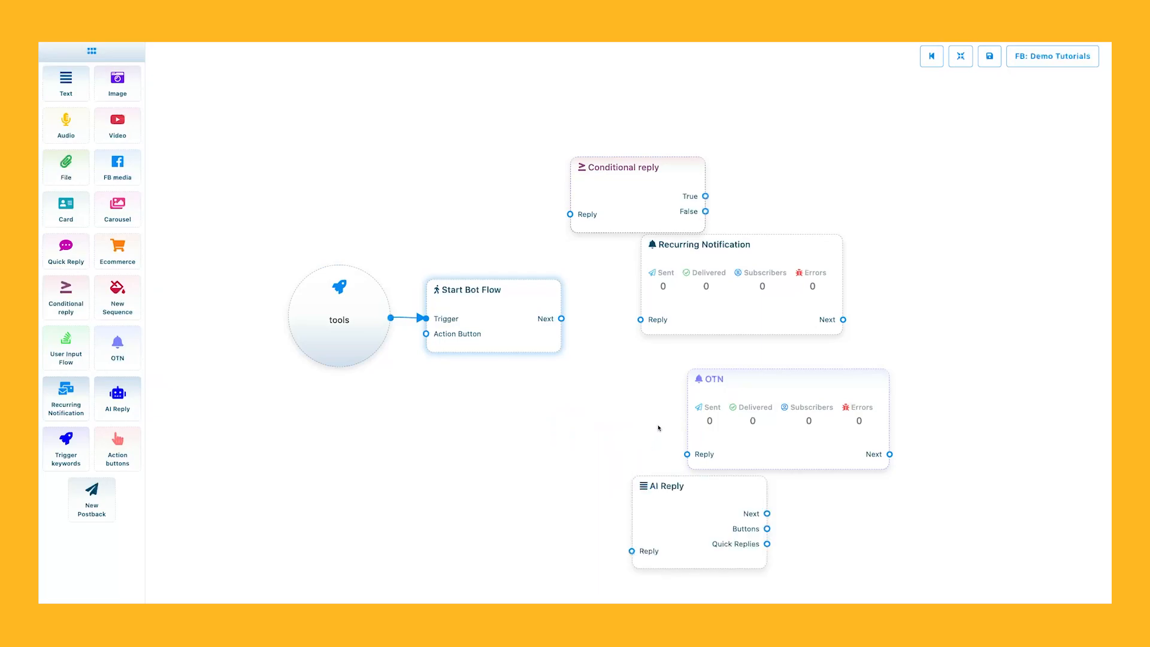
Step: Arrange the Conditional reply, Recurring Notification, OTN and AI Reply blocks in one vertical column beside Start Bot Flow
left_click_drag(675, 162, 734, 125)
left_click_drag(736, 260, 709, 237)
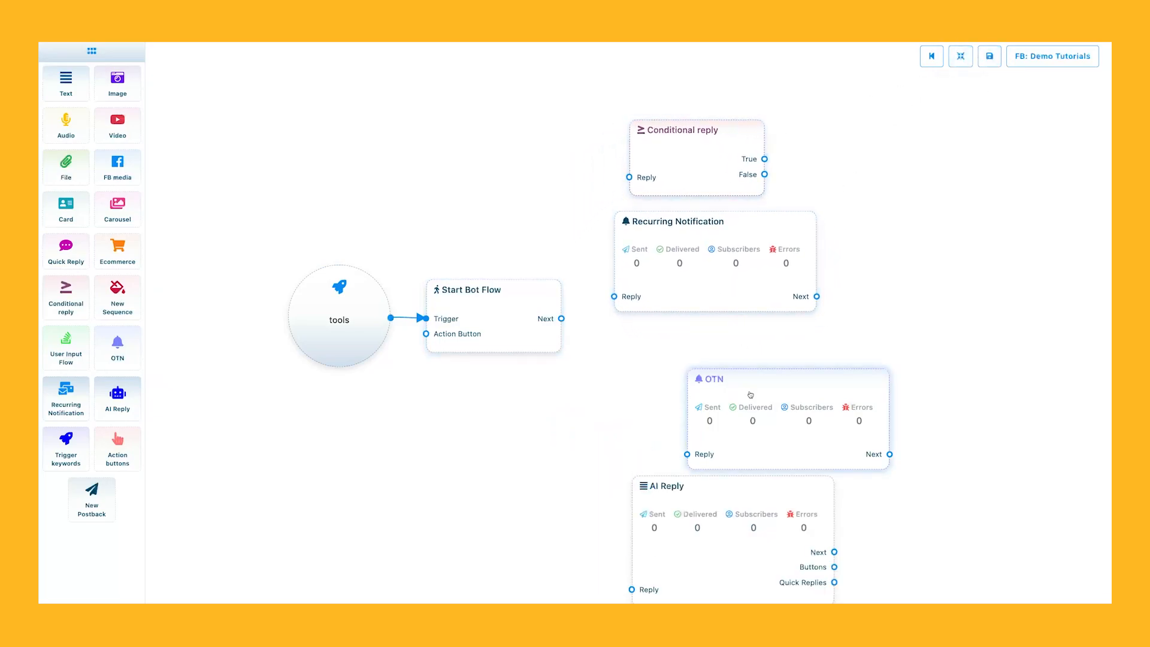
left_click_drag(750, 395, 671, 348)
left_click_drag(681, 538, 667, 495)
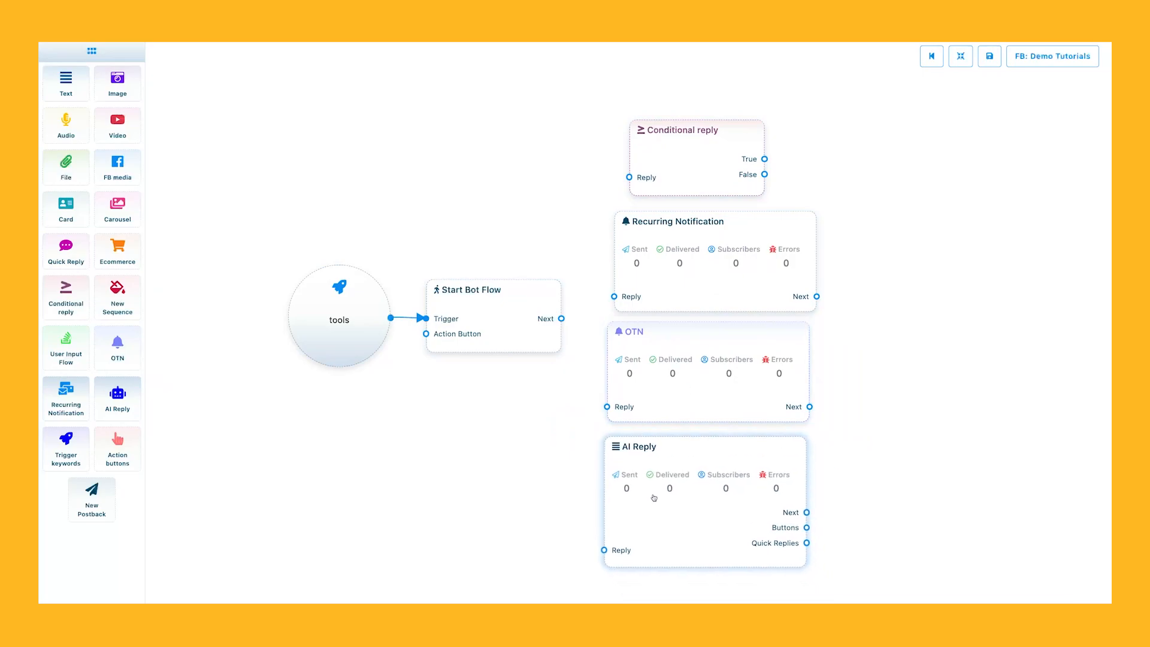
left_click_drag(653, 346, 661, 345)
left_click_drag(656, 274, 661, 269)
left_click_drag(664, 190, 653, 188)
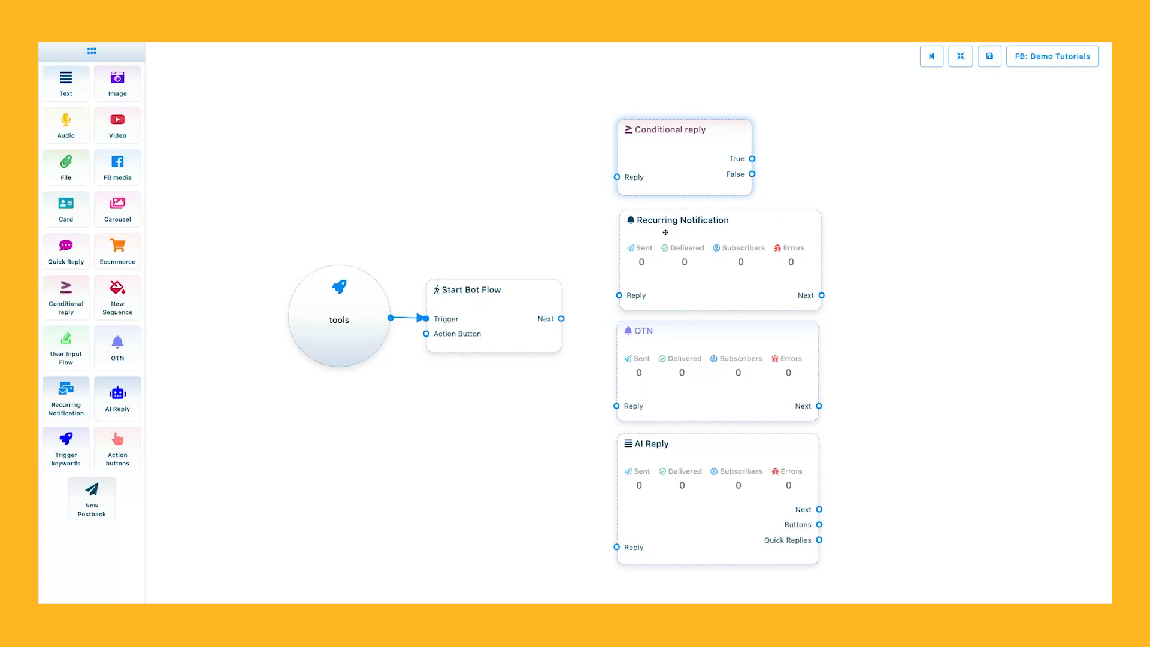
Step: View the Conditional reply block's condition settings and close them without changes
double_click(655, 184)
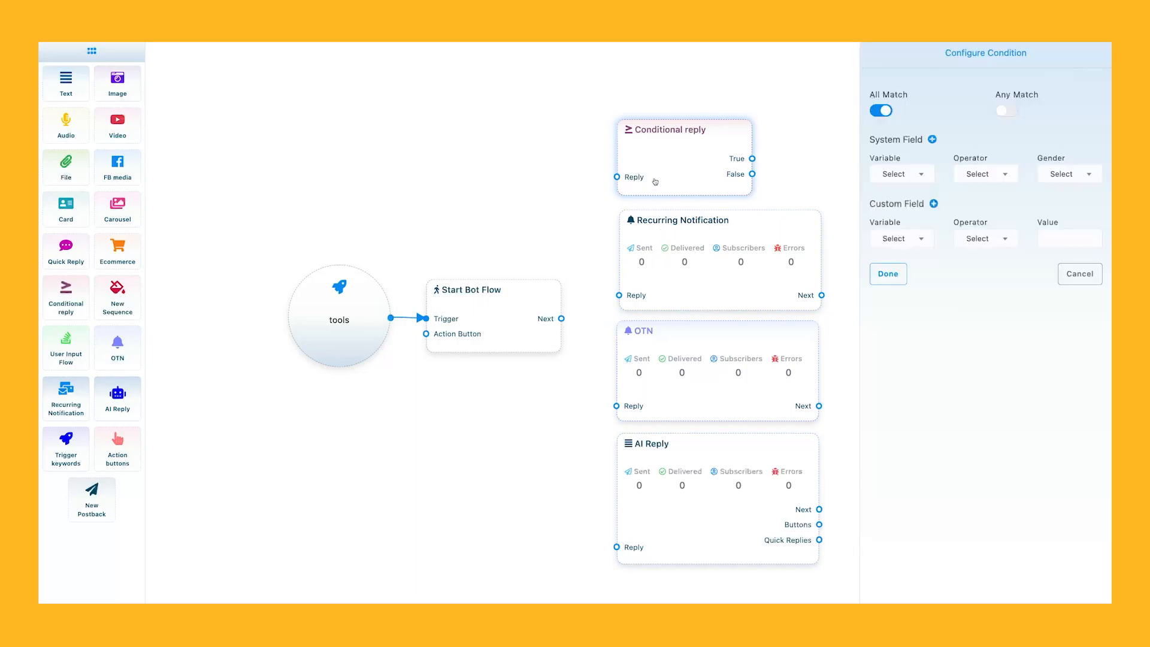
left_click(1081, 274)
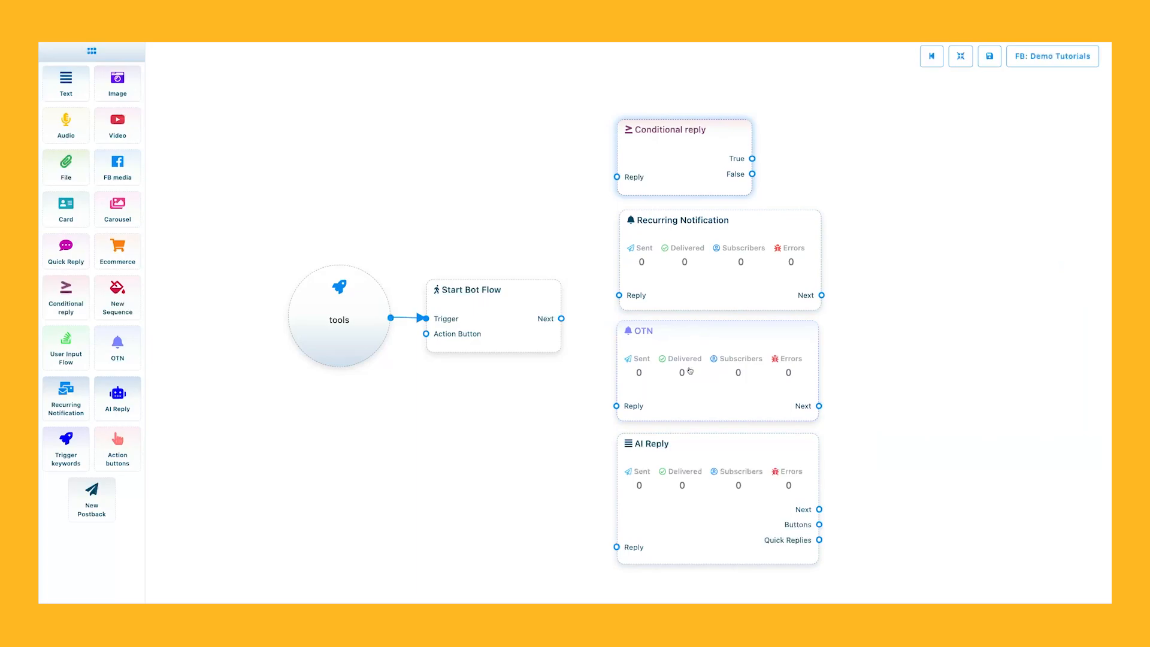